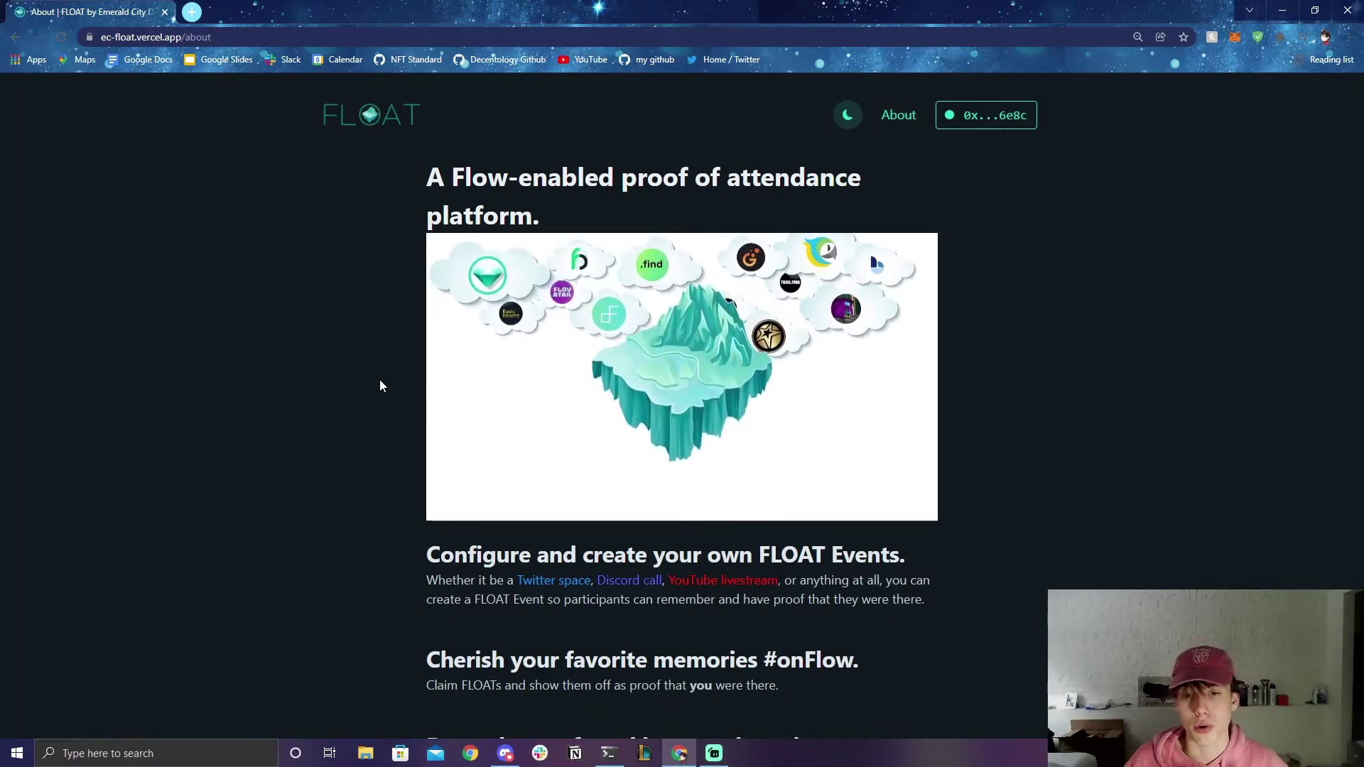
scroll(364, 357, down, 2)
scroll(373, 334, up, 2)
scroll(375, 340, down, 3)
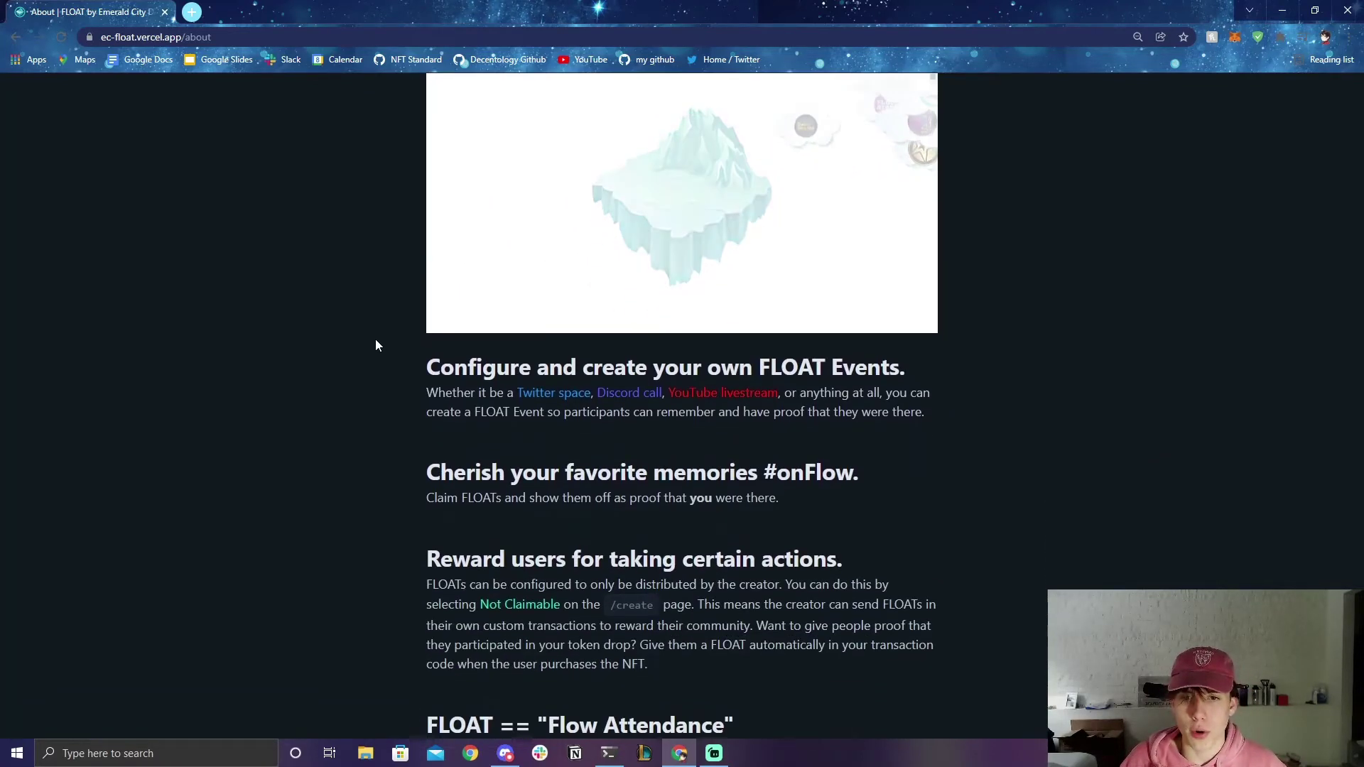
drag(512, 344, 915, 337)
click(913, 340)
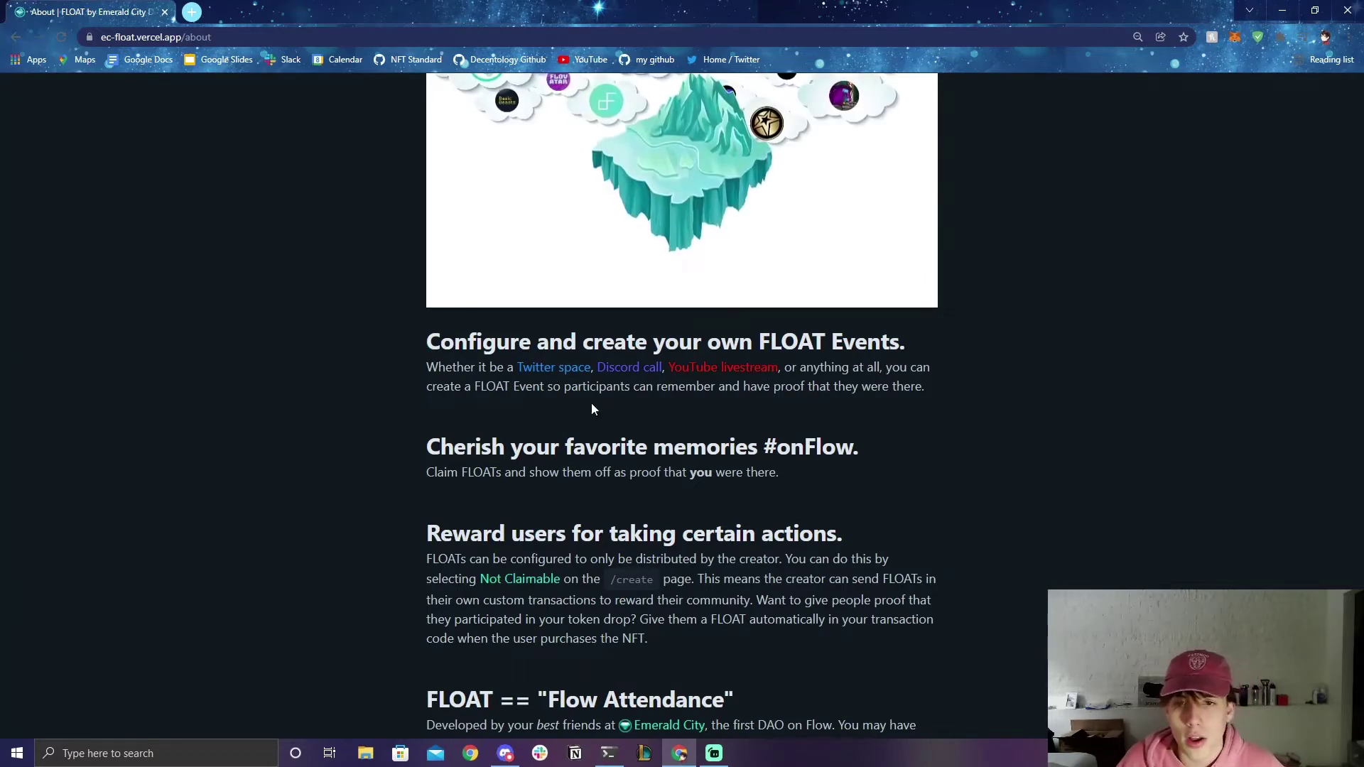
drag(767, 390, 957, 385)
click(958, 385)
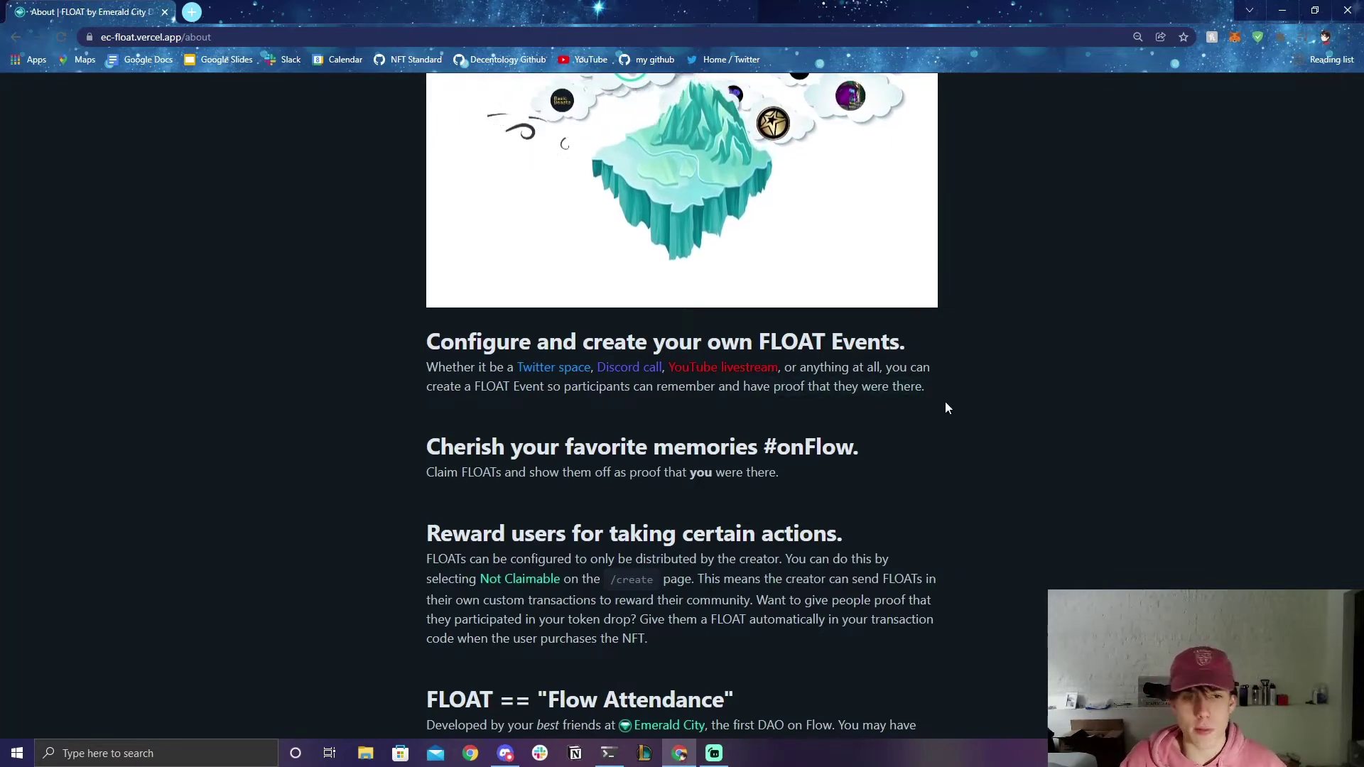
scroll(952, 411, down, 1)
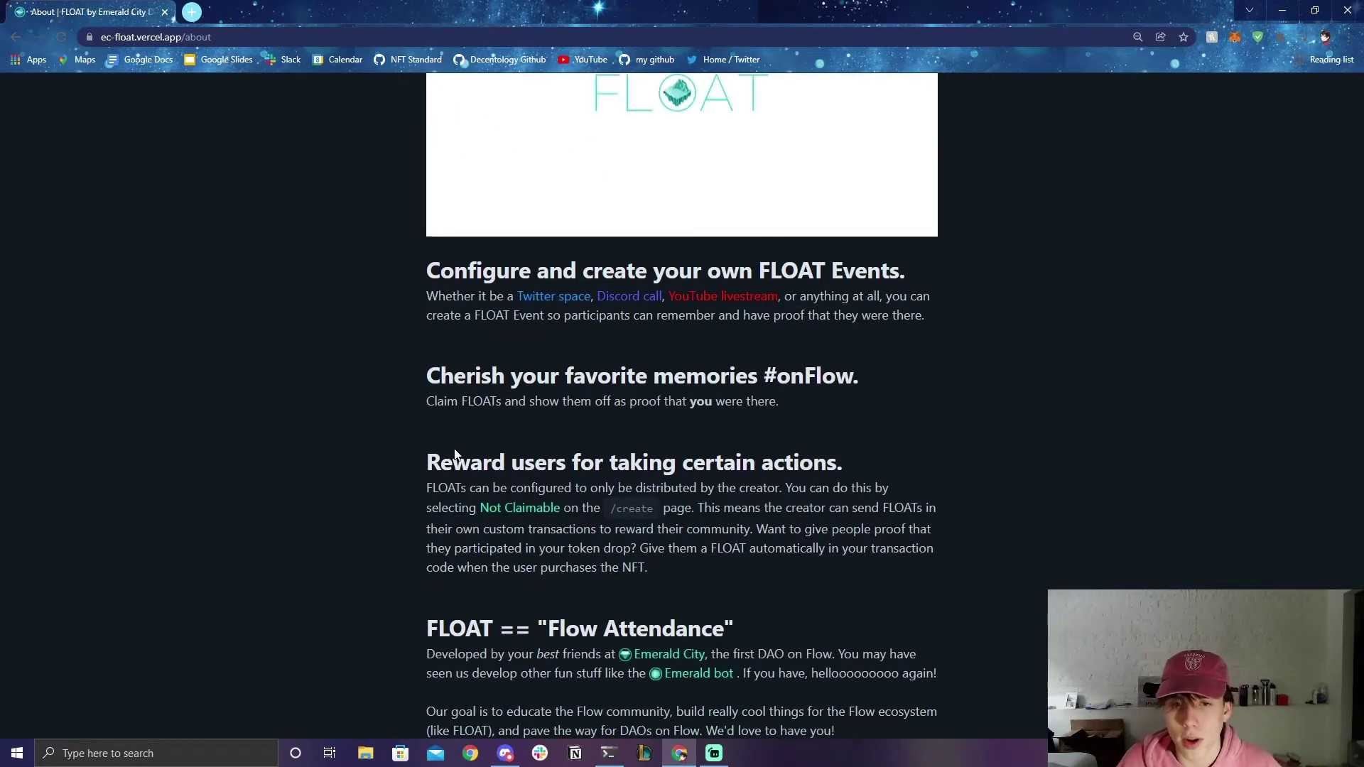
drag(425, 378, 922, 385)
click(922, 385)
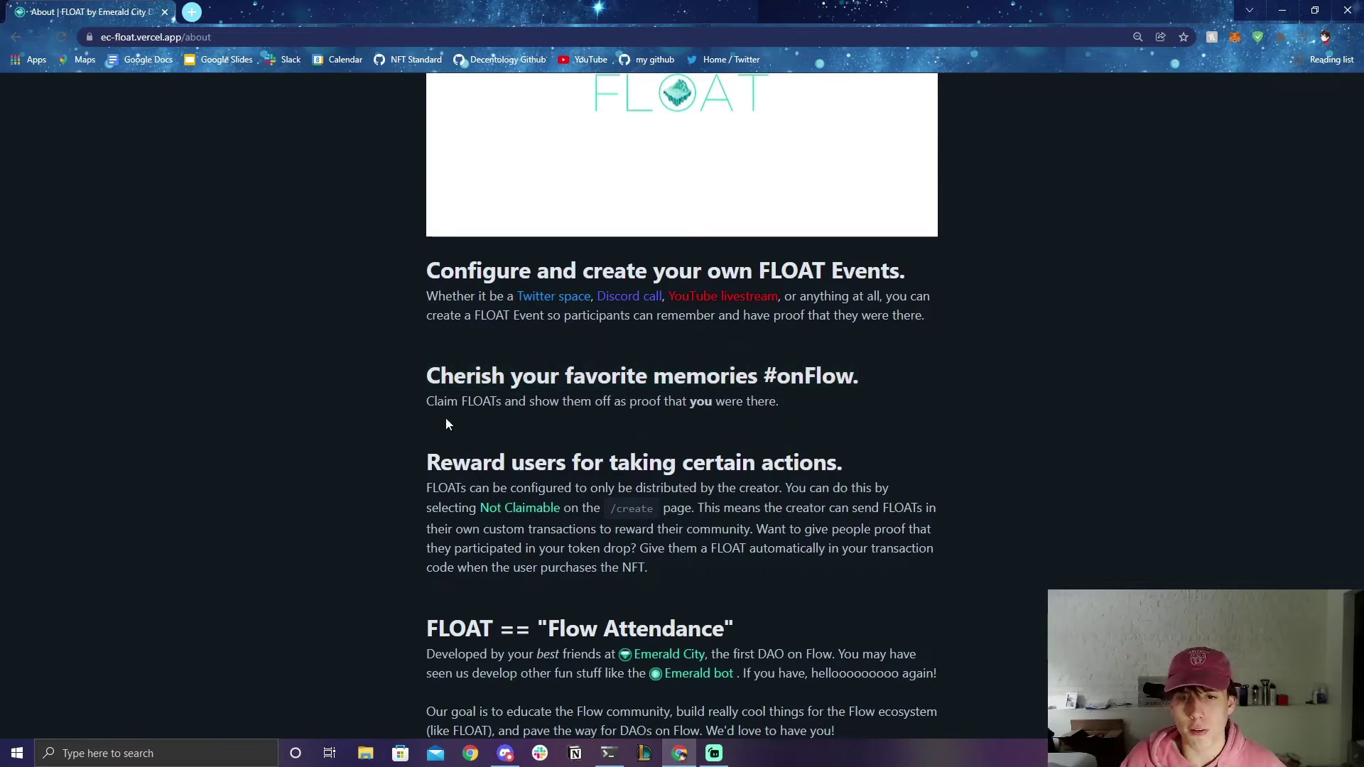
drag(502, 403, 796, 411)
click(794, 412)
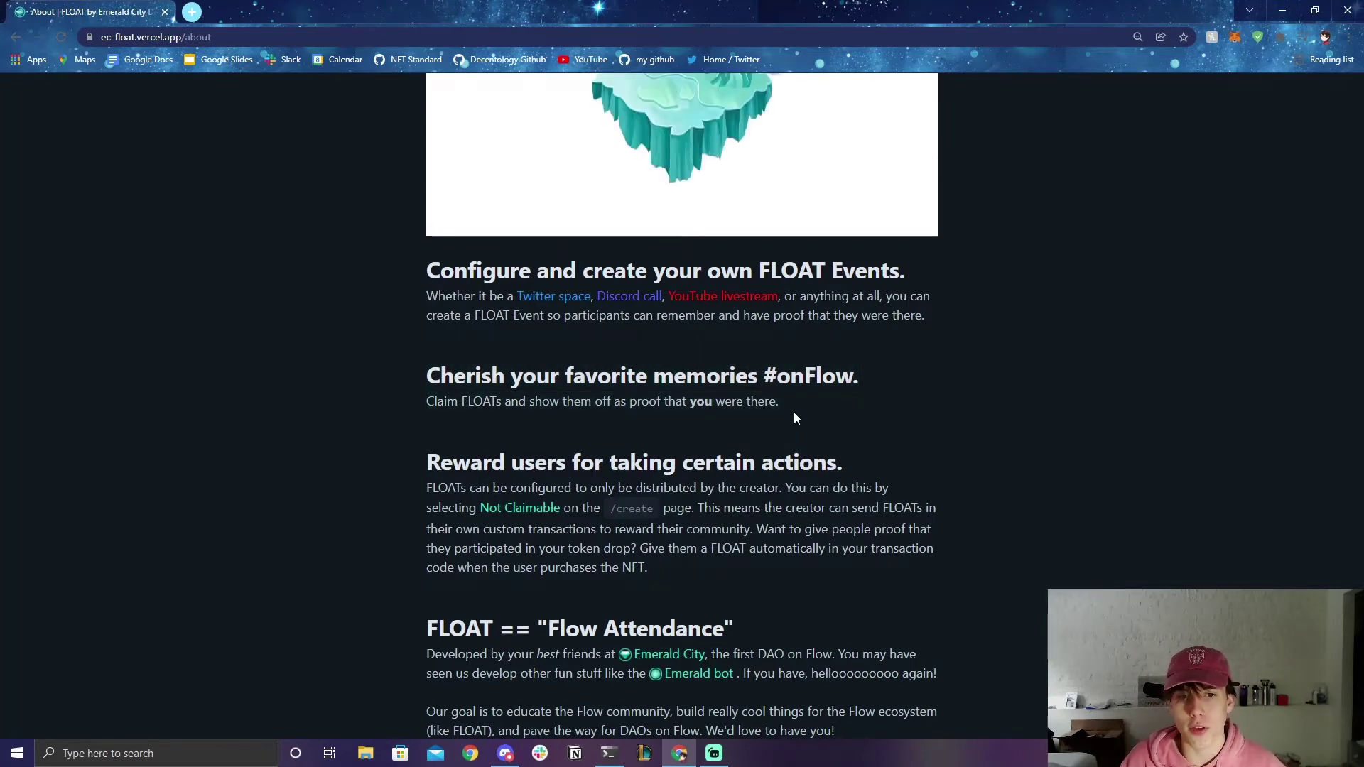
scroll(773, 415, down, 2)
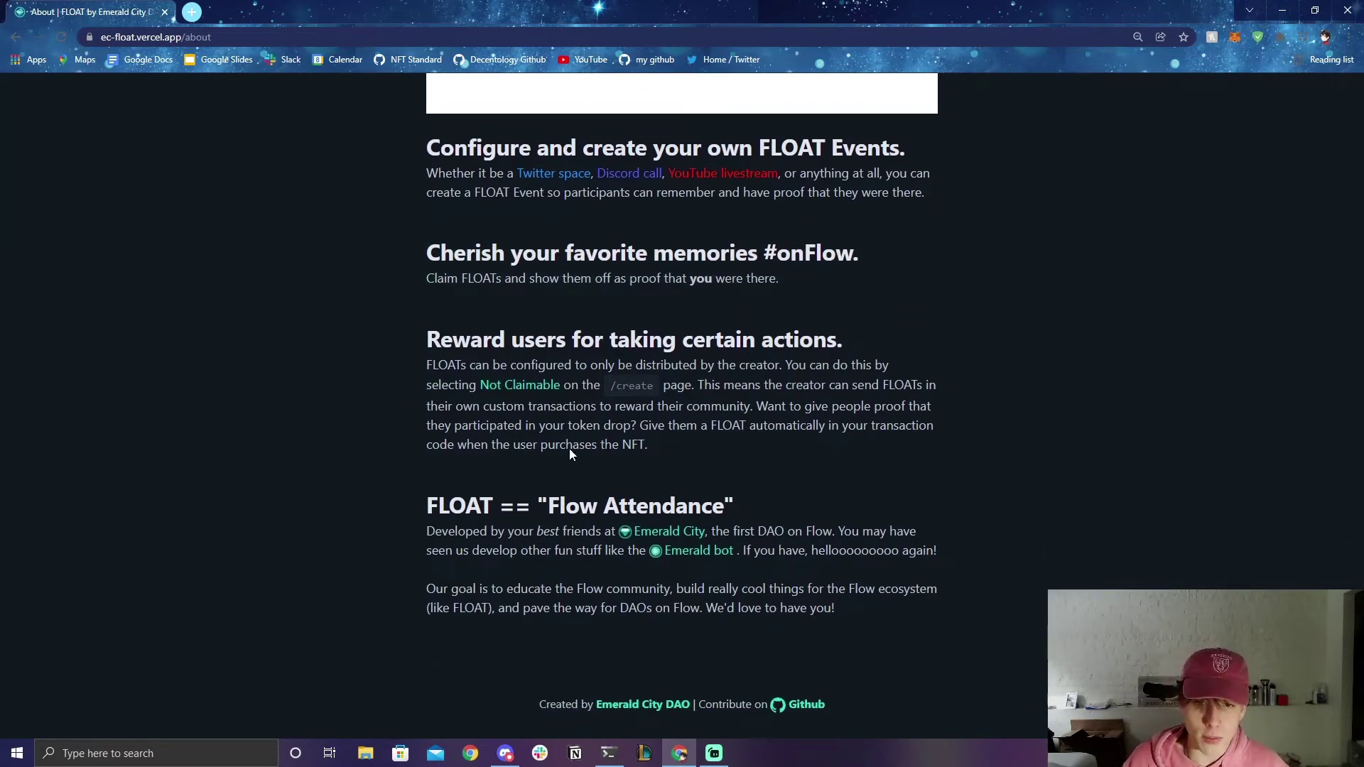
drag(428, 342, 843, 337)
click(852, 338)
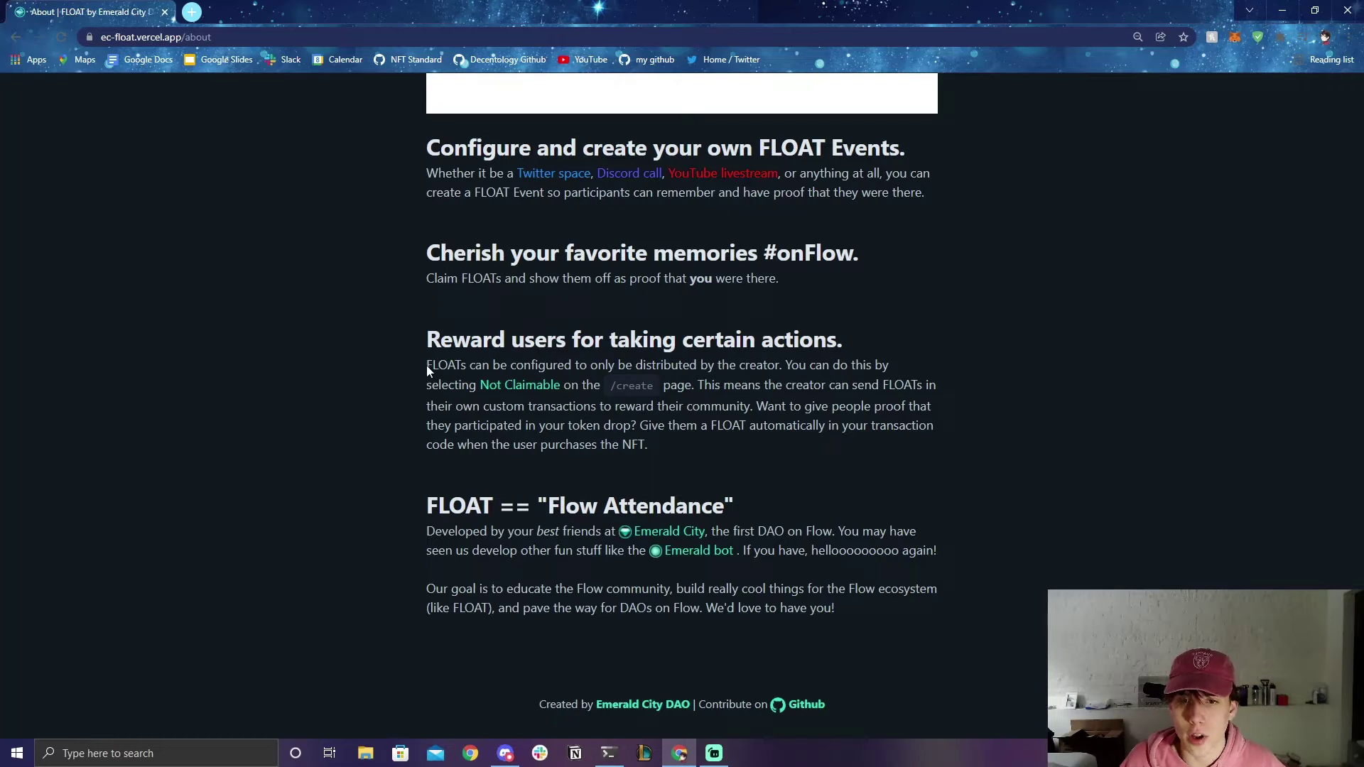
drag(427, 365, 571, 366)
click(626, 364)
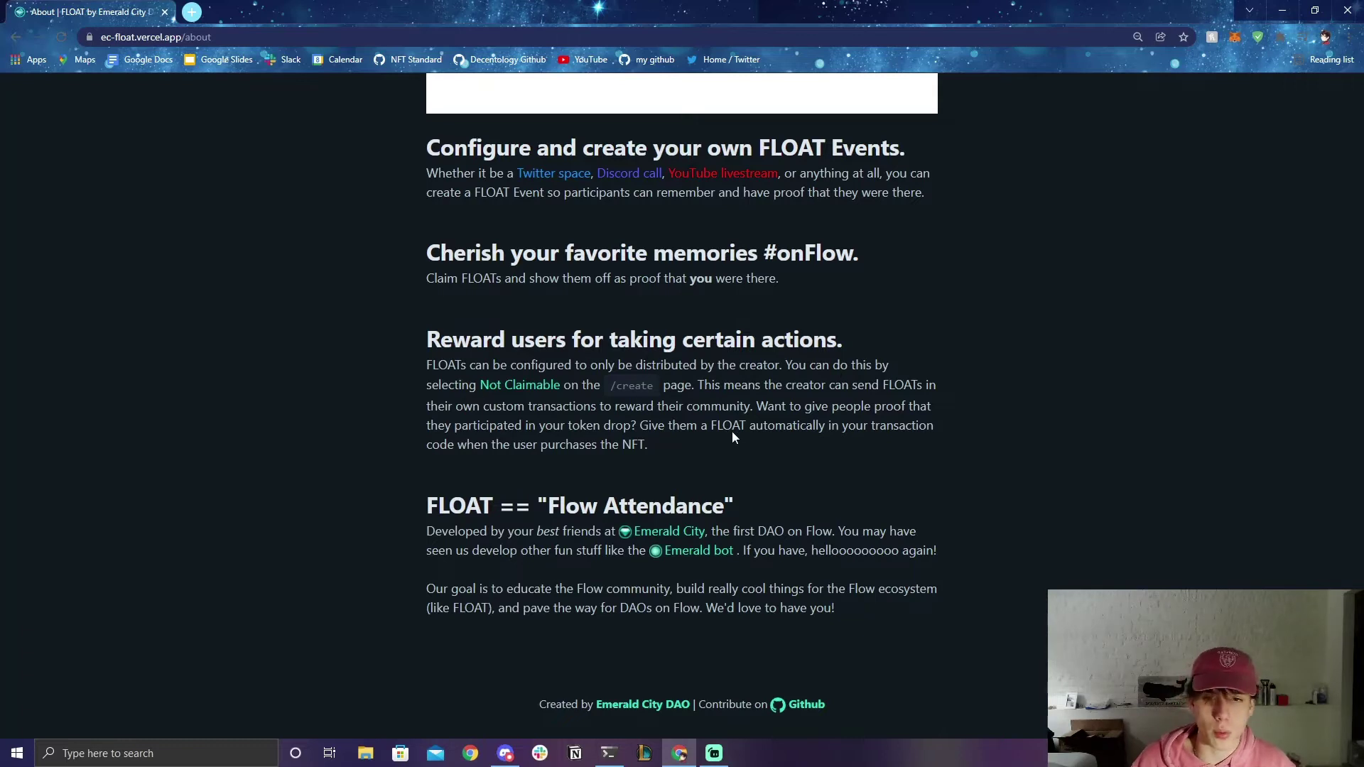
mouse_move(426, 502)
drag(425, 506, 785, 509)
click(543, 506)
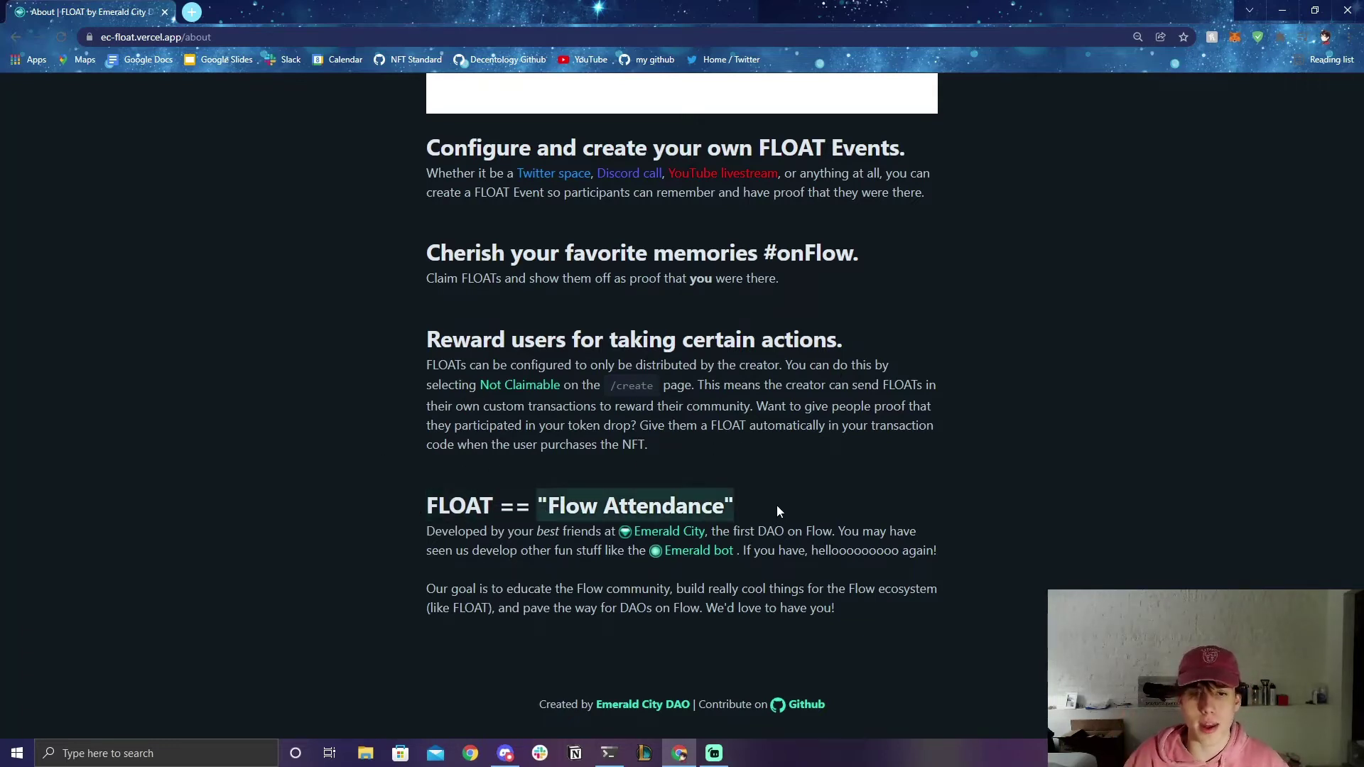
click(777, 506)
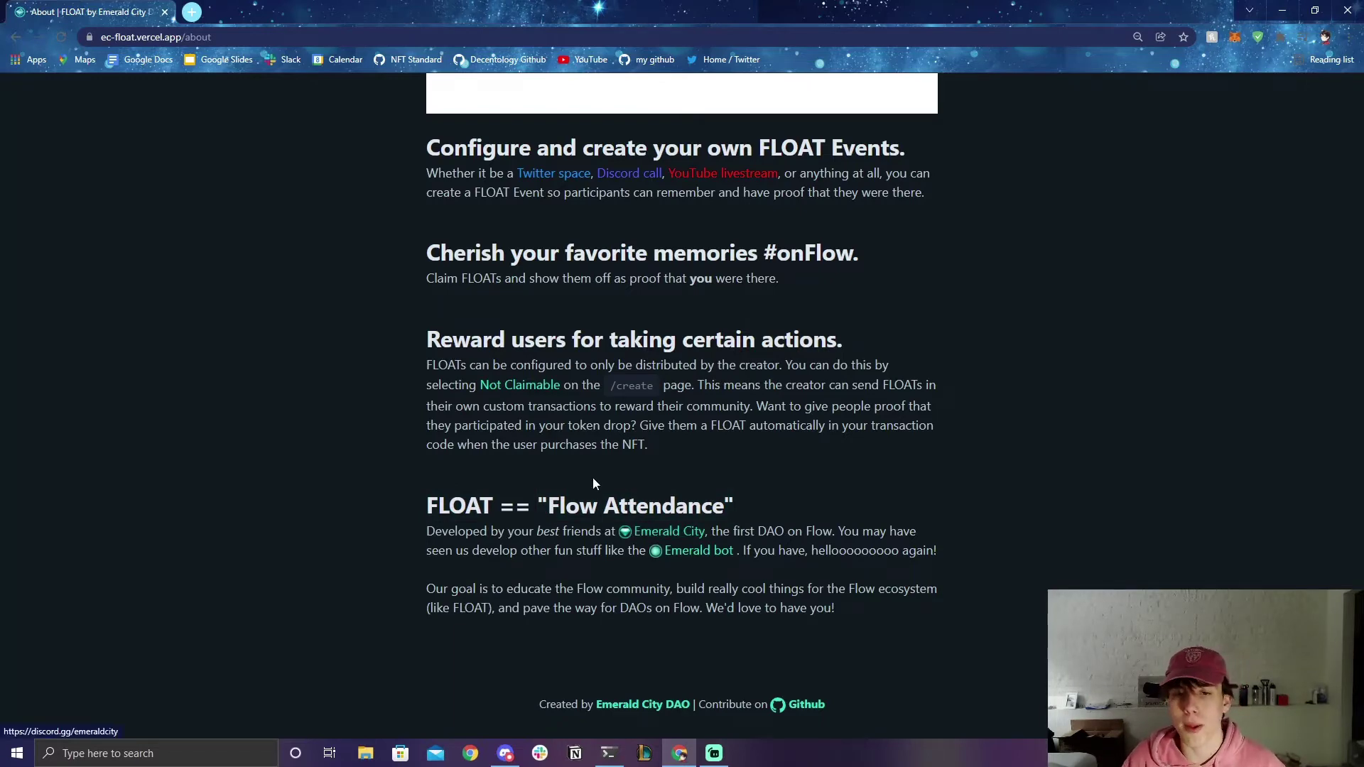
scroll(582, 475, up, 6)
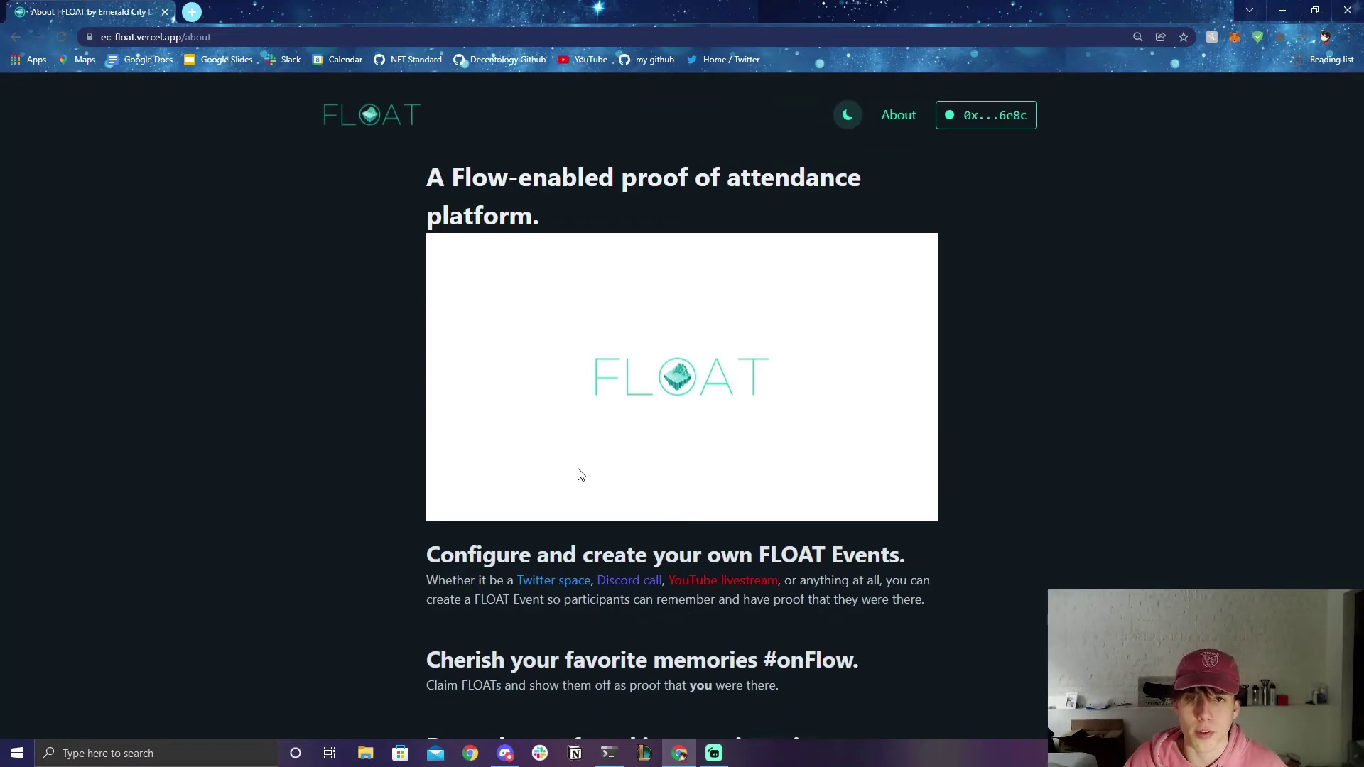
Step: Return to the FLOAT home page, toggle between light and dark themes twice, then view your account
click(370, 112)
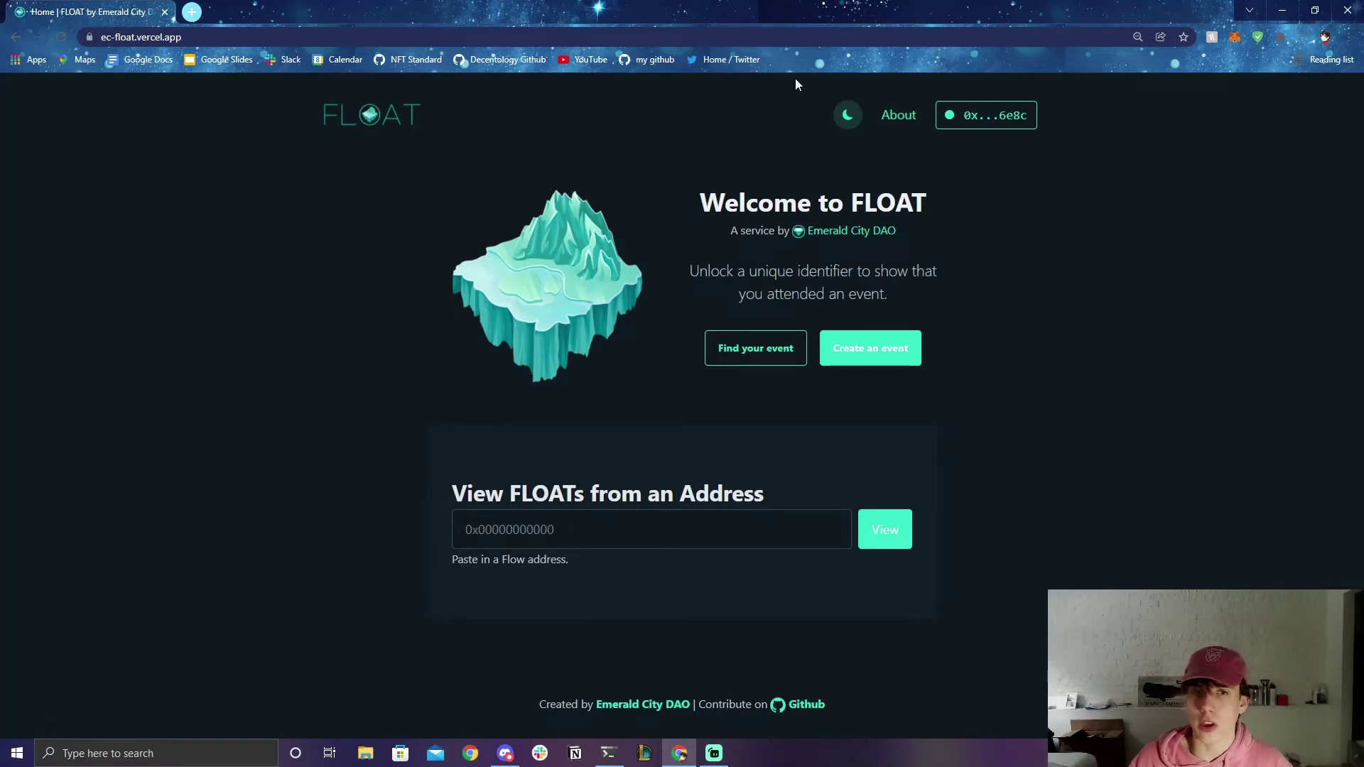
click(846, 115)
click(846, 116)
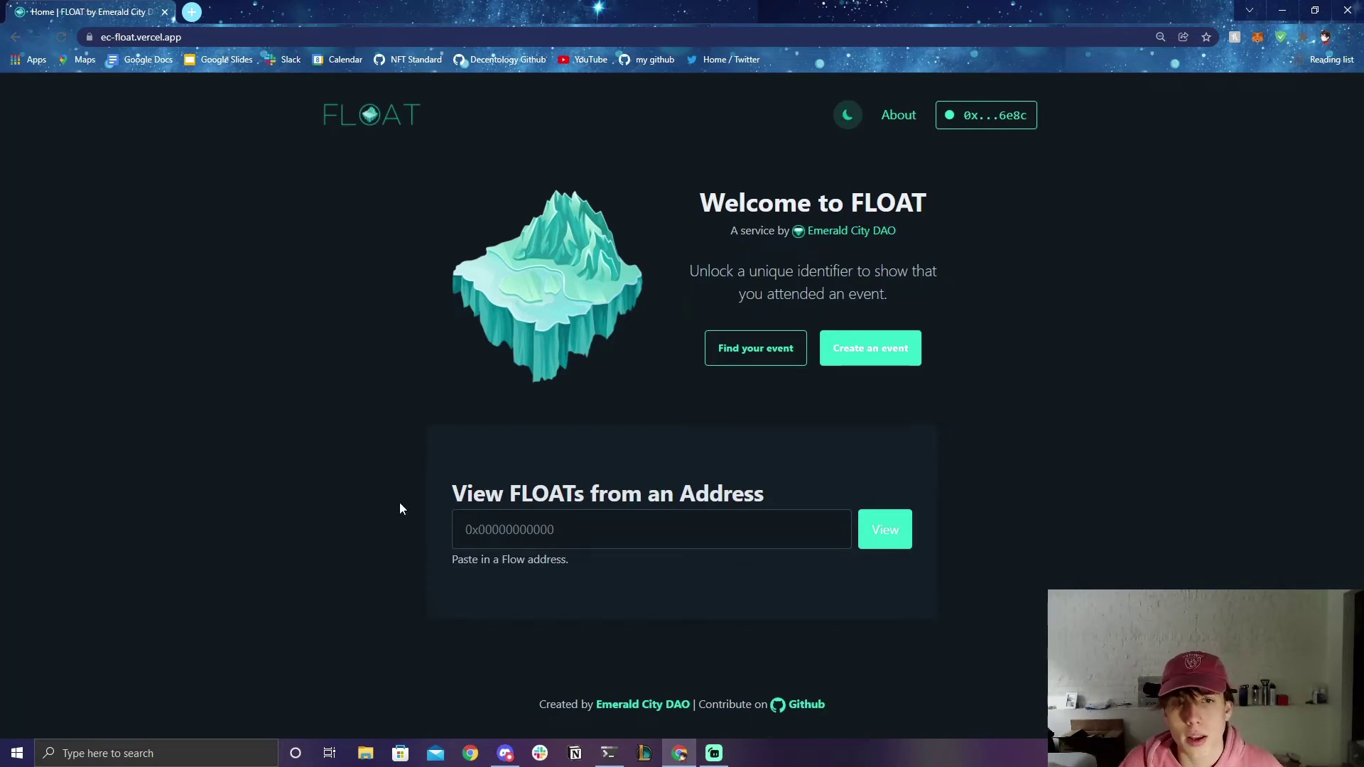
click(849, 117)
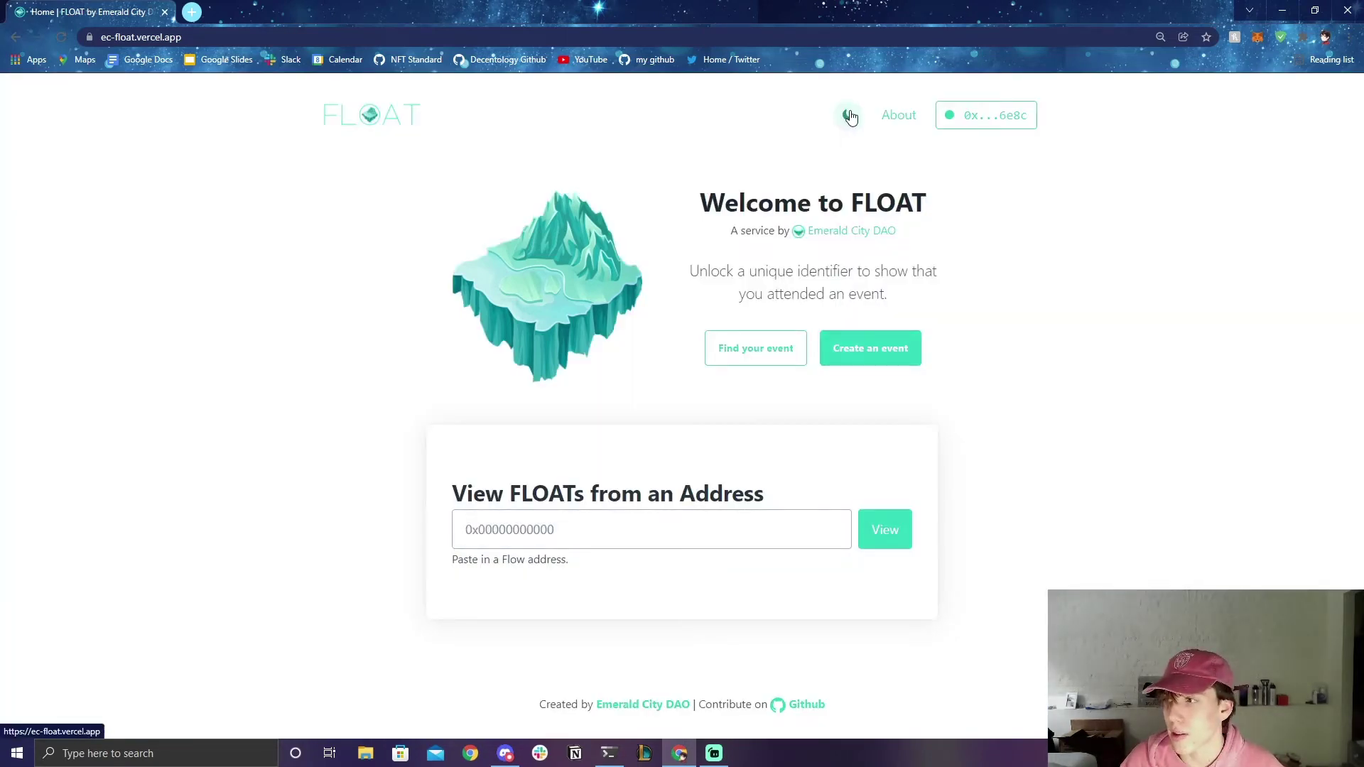
click(850, 117)
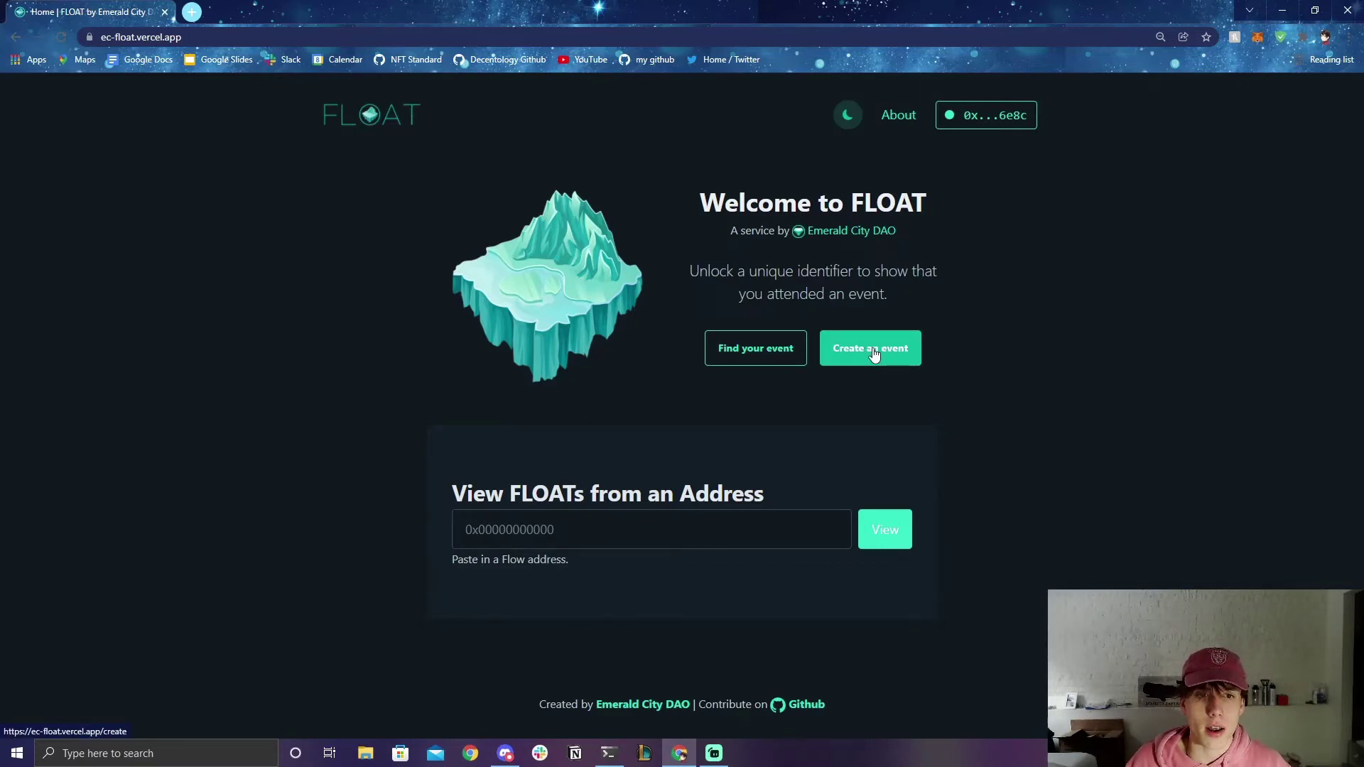
click(988, 130)
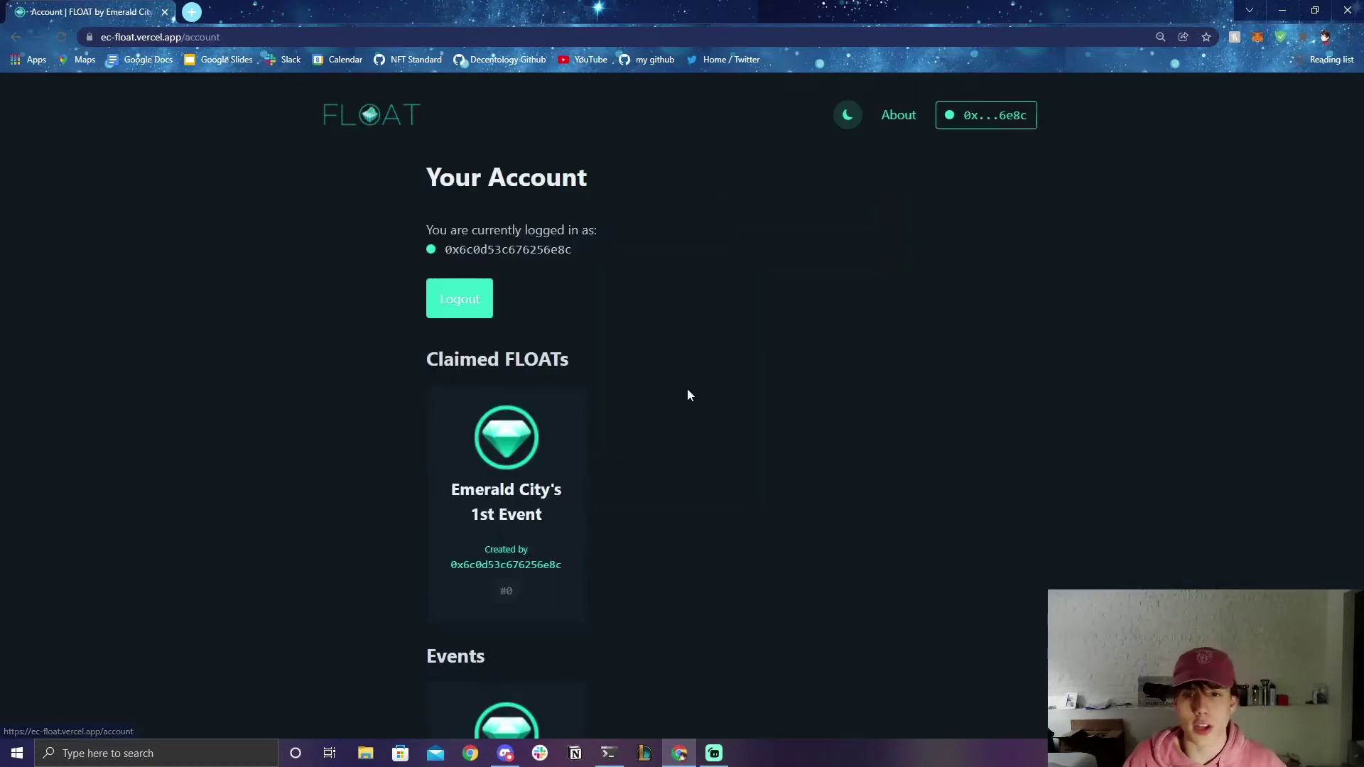
Step: Open the claimed Emerald City's 1st Event FLOAT and scroll through its description and mint count
scroll(720, 383, down, 5)
click(524, 444)
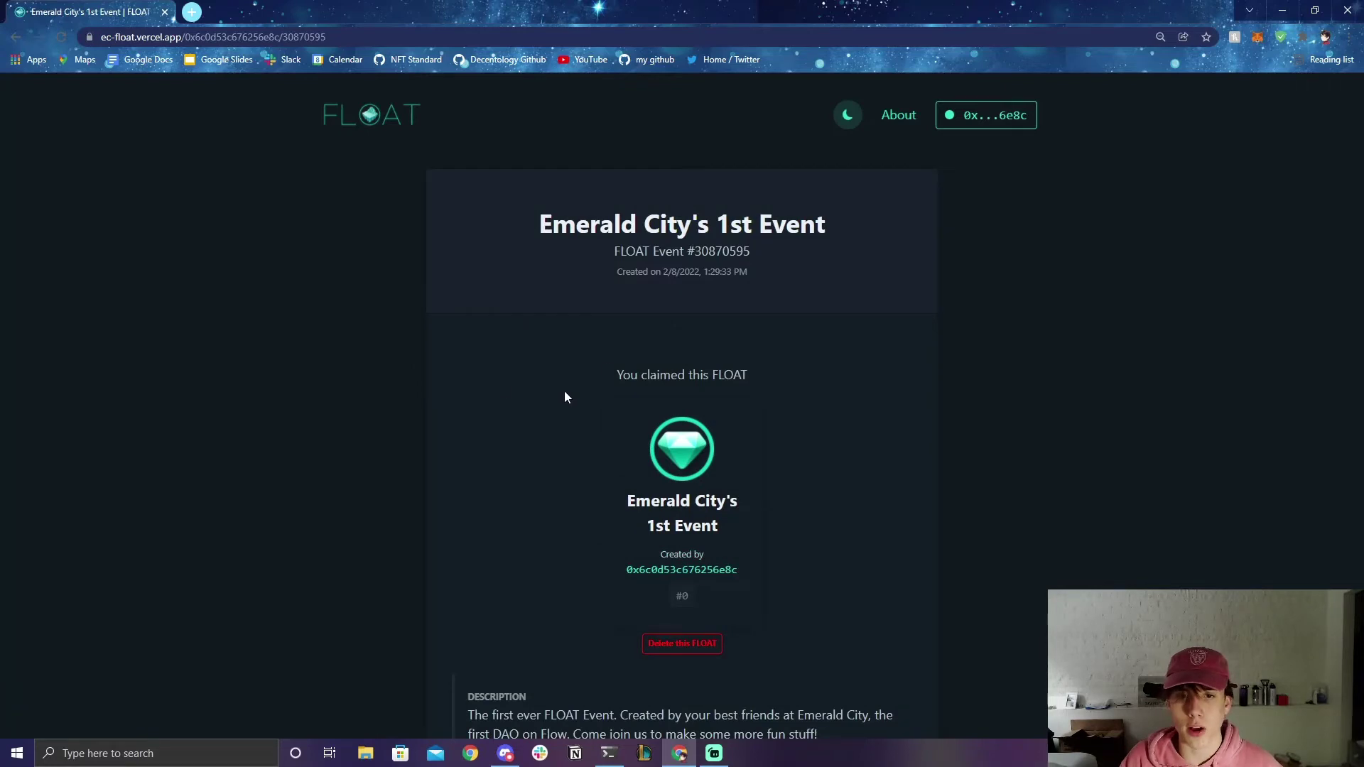
scroll(551, 384, down, 2)
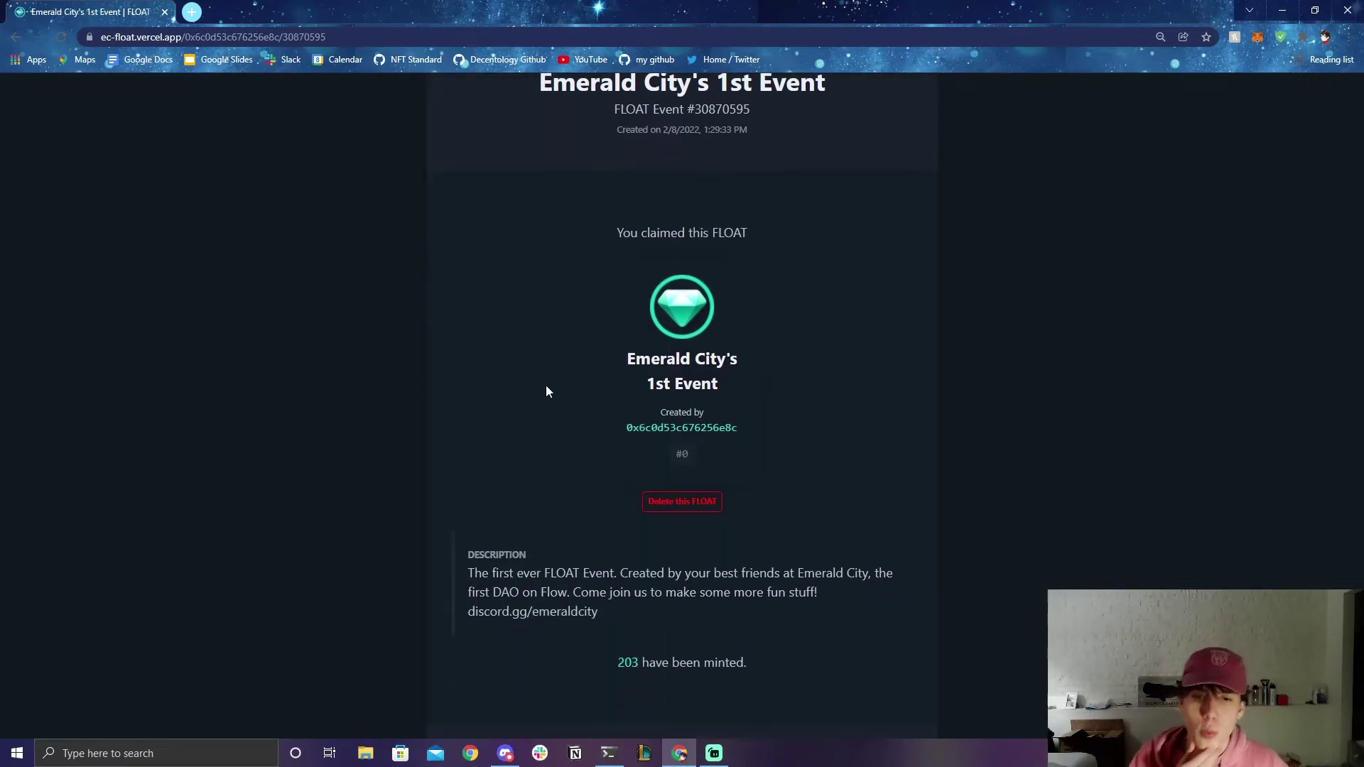
scroll(544, 391, down, 3)
scroll(538, 393, up, 5)
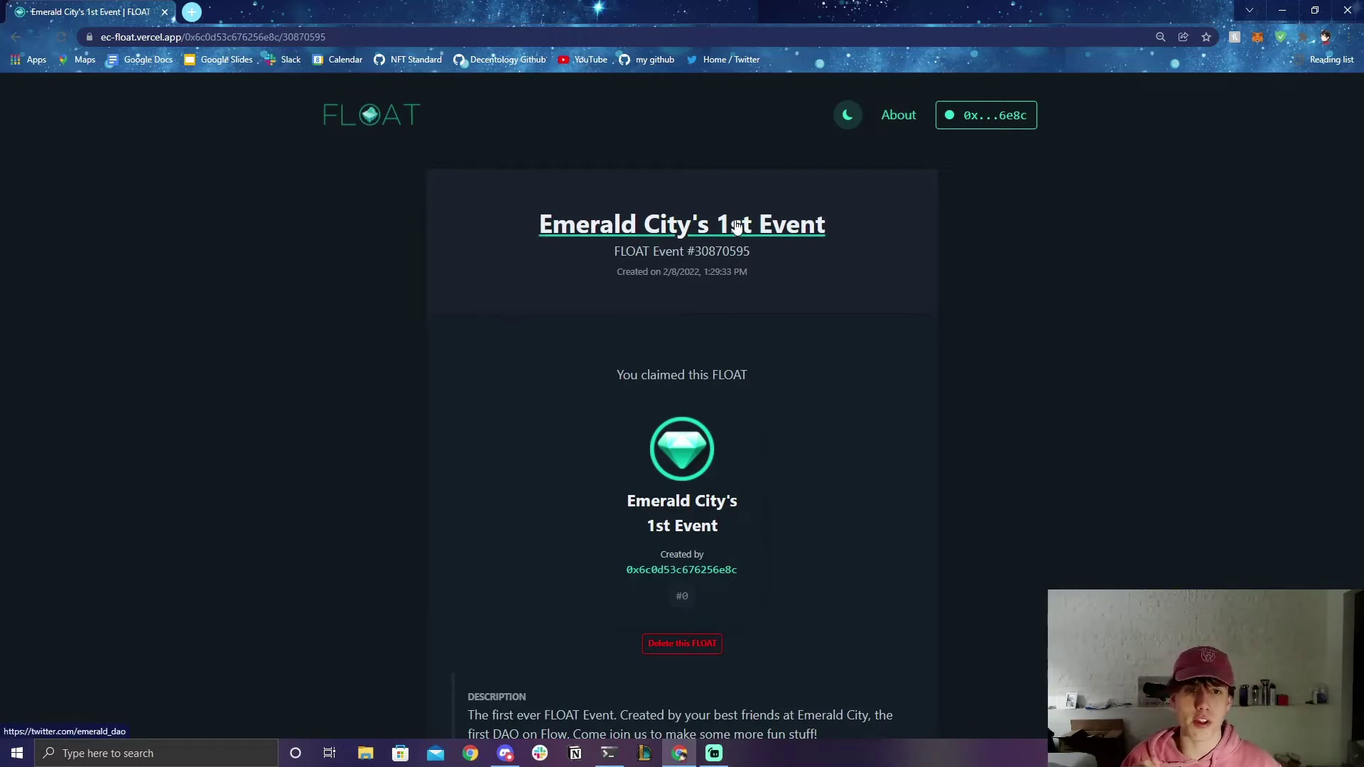
click(581, 226)
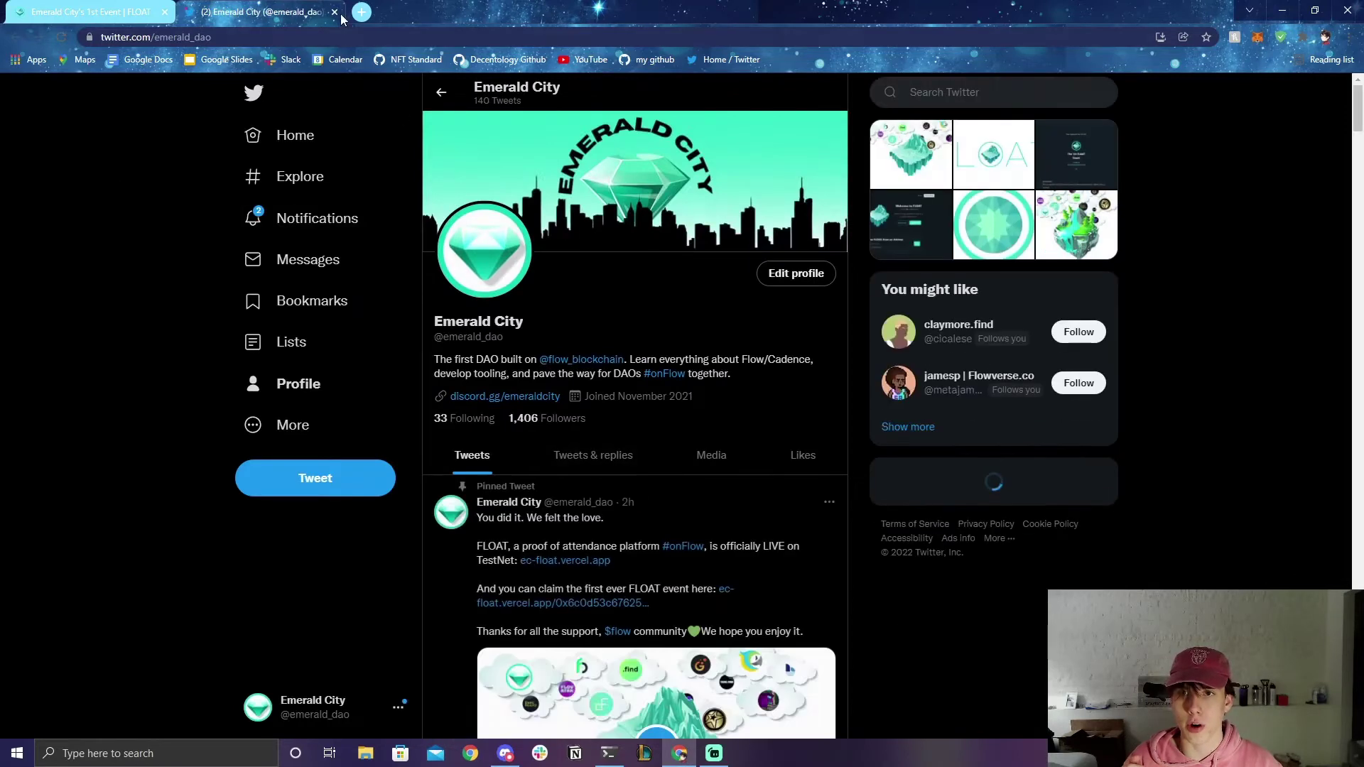
key(ctrl+w)
drag(609, 252, 771, 270)
click(769, 271)
scroll(767, 271, down, 2)
scroll(677, 238, up, 1)
drag(618, 306, 803, 307)
click(804, 307)
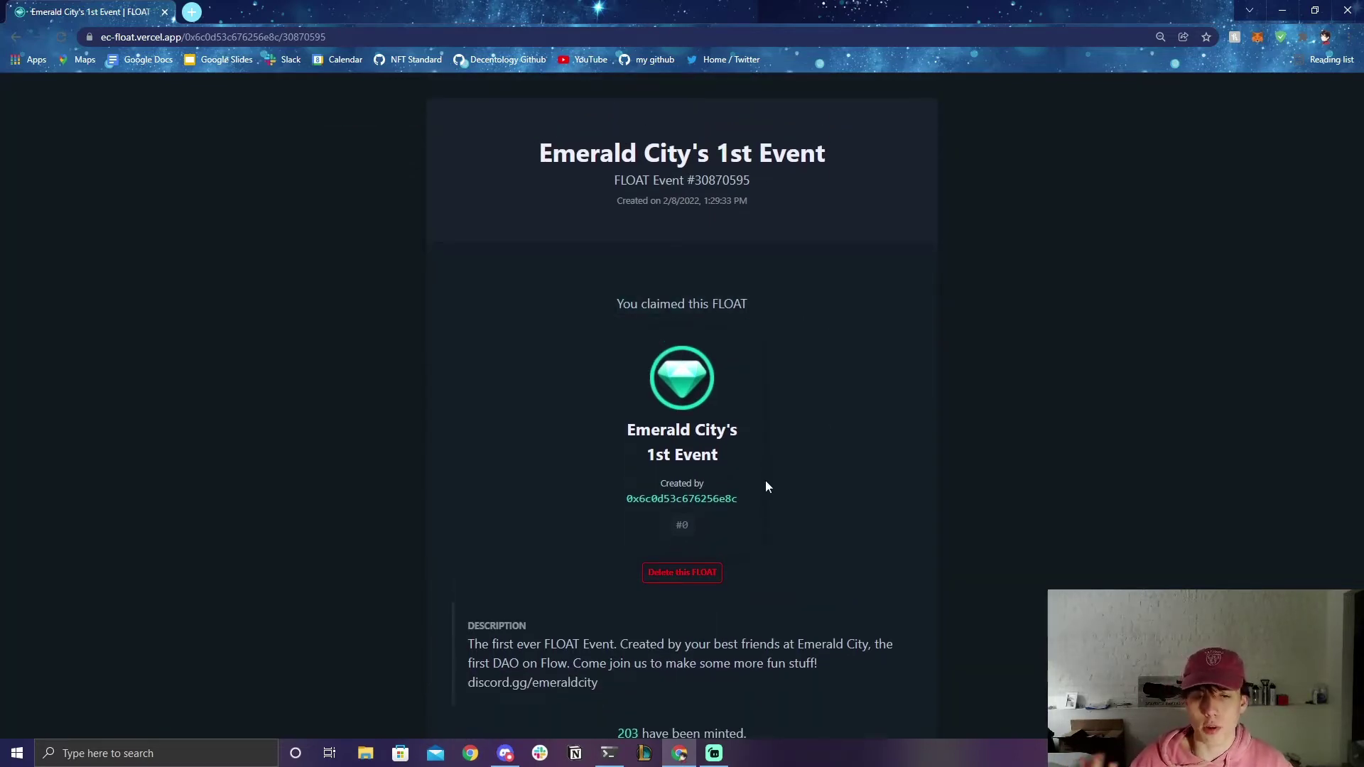
scroll(552, 392, down, 1)
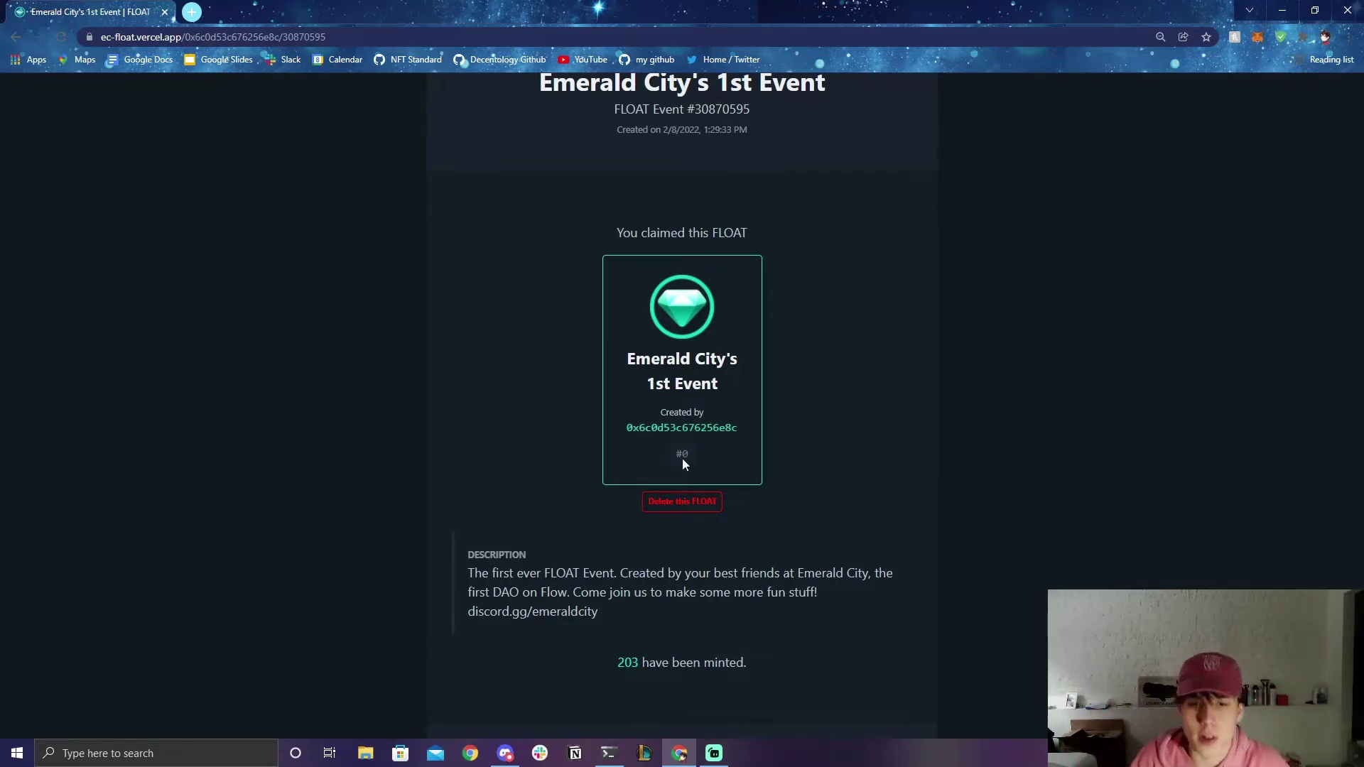
scroll(525, 486, down, 1)
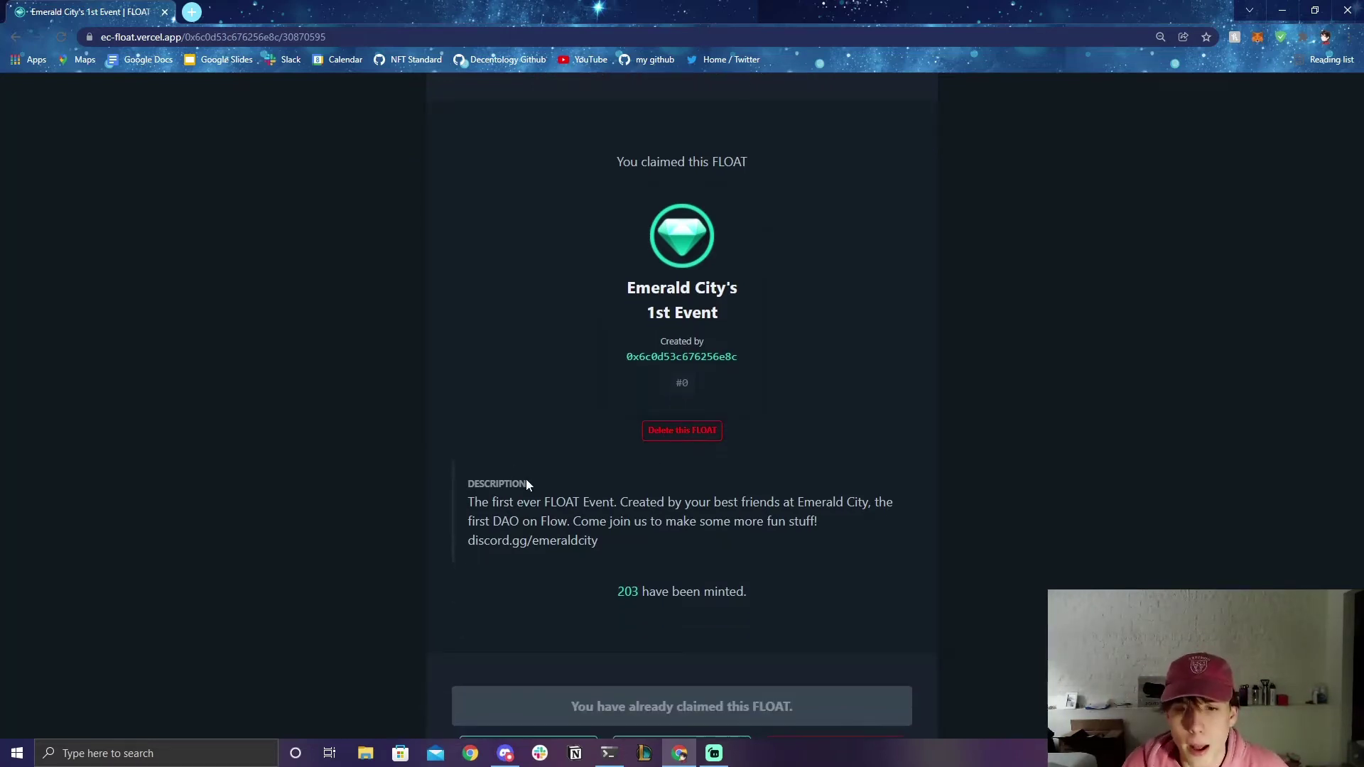
drag(591, 542, 425, 480)
click(428, 480)
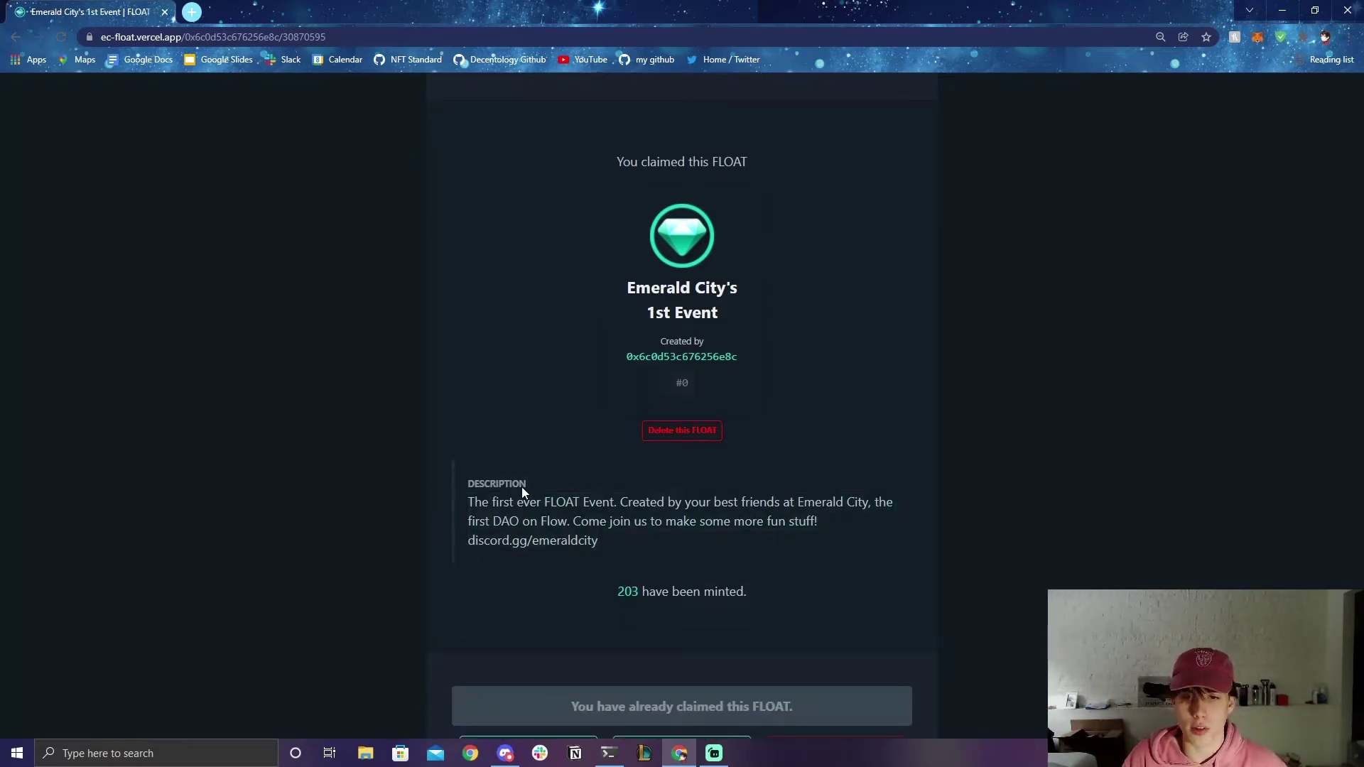
scroll(534, 498, down, 1)
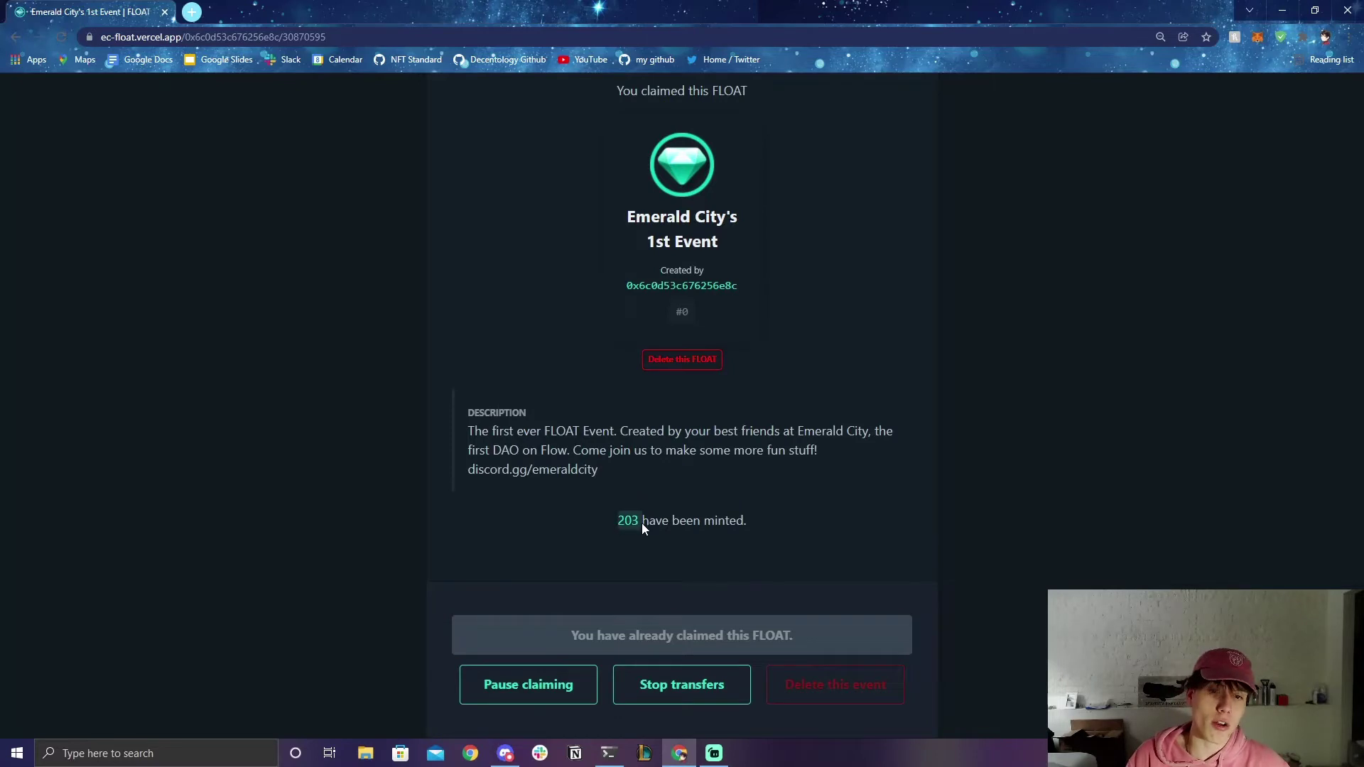
click(64, 37)
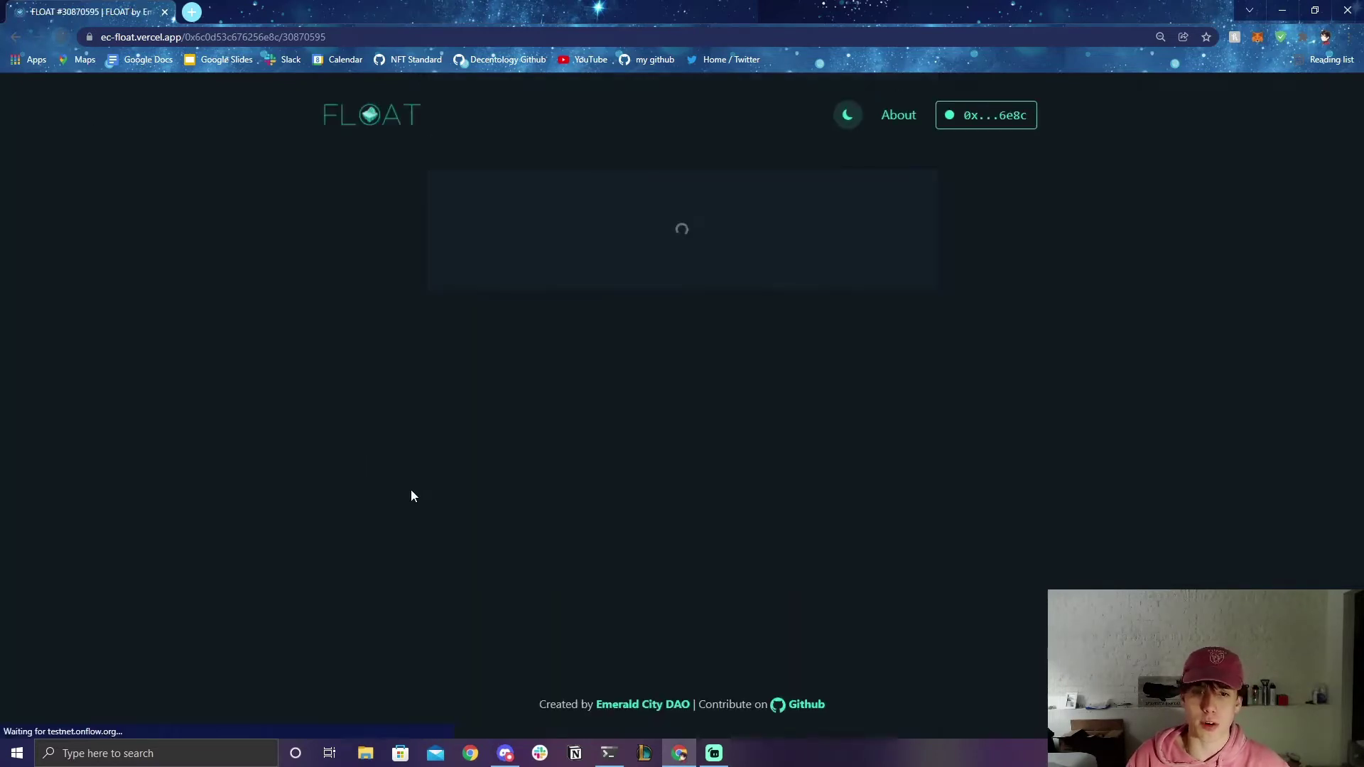
scroll(411, 488, down, 4)
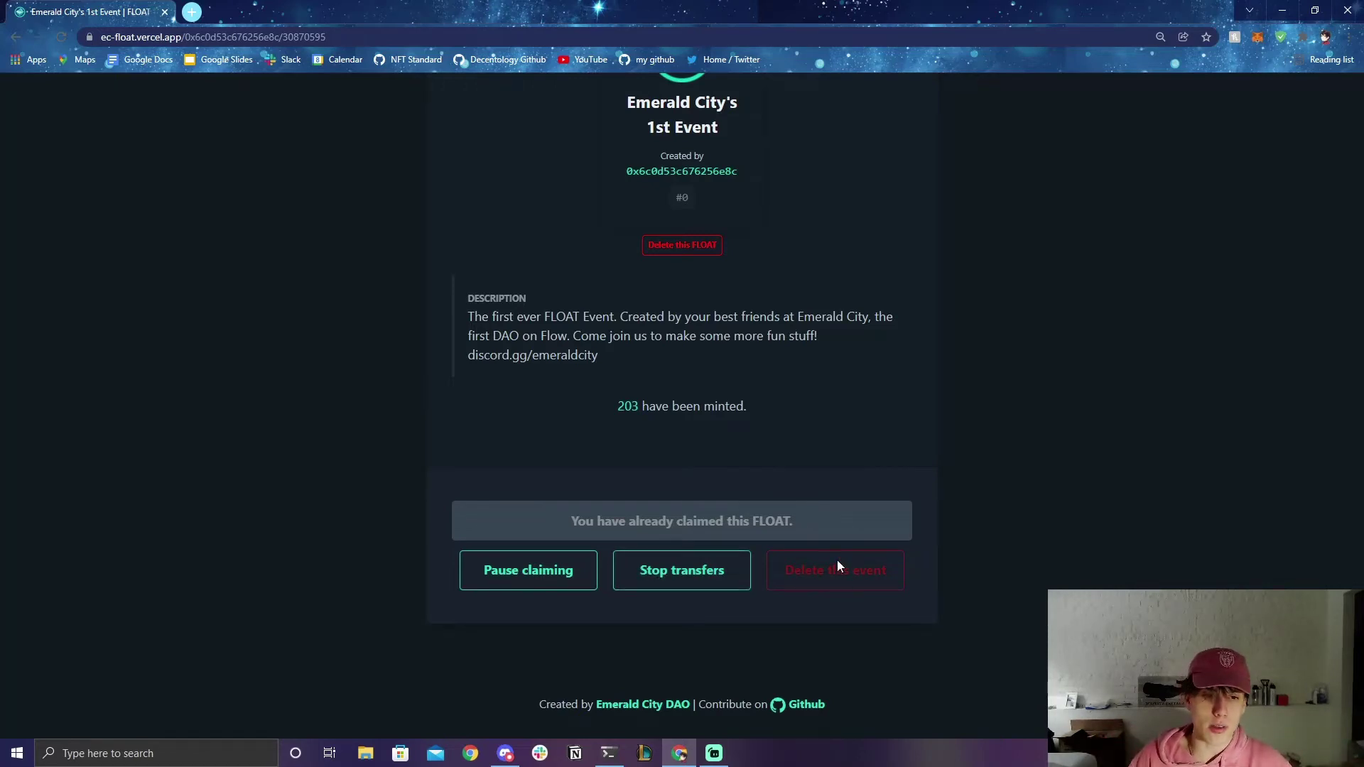
scroll(832, 540, up, 1)
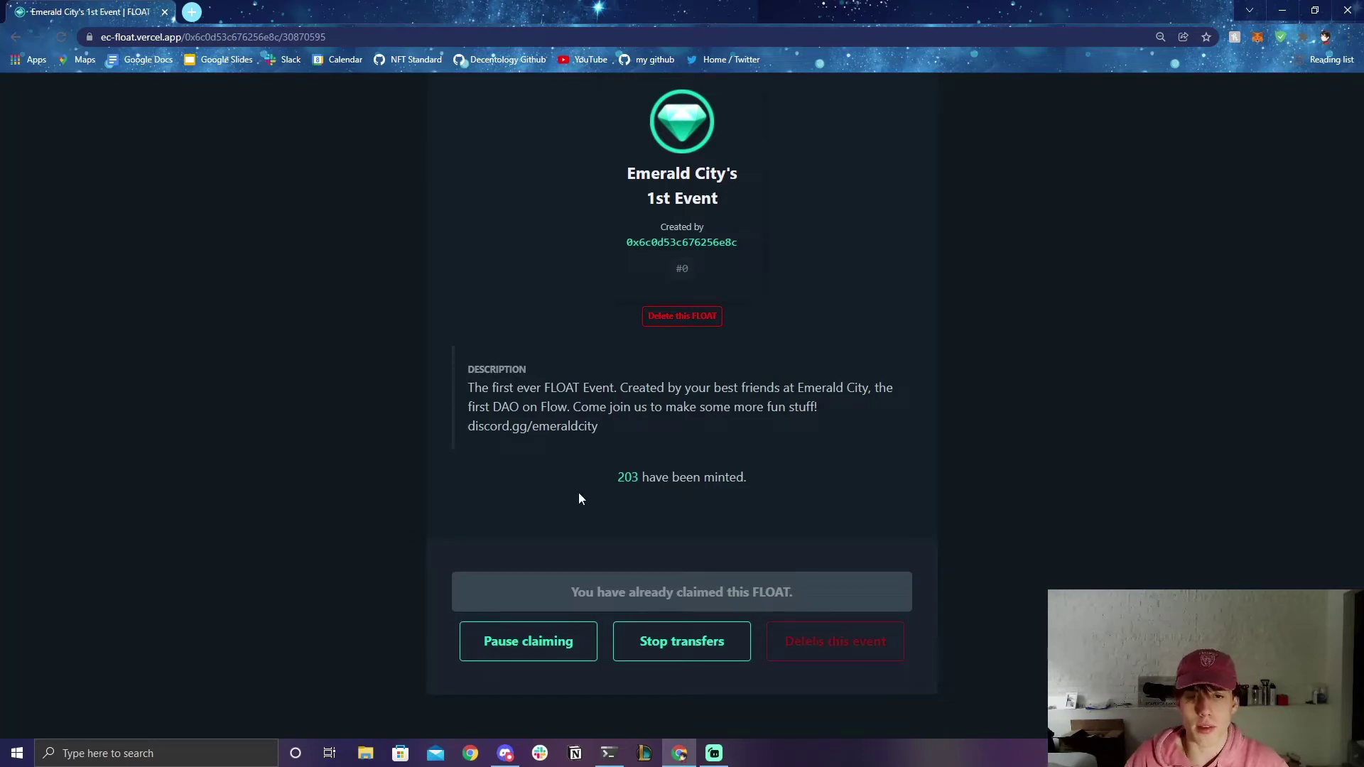
scroll(586, 493, up, 4)
scroll(639, 569, down, 5)
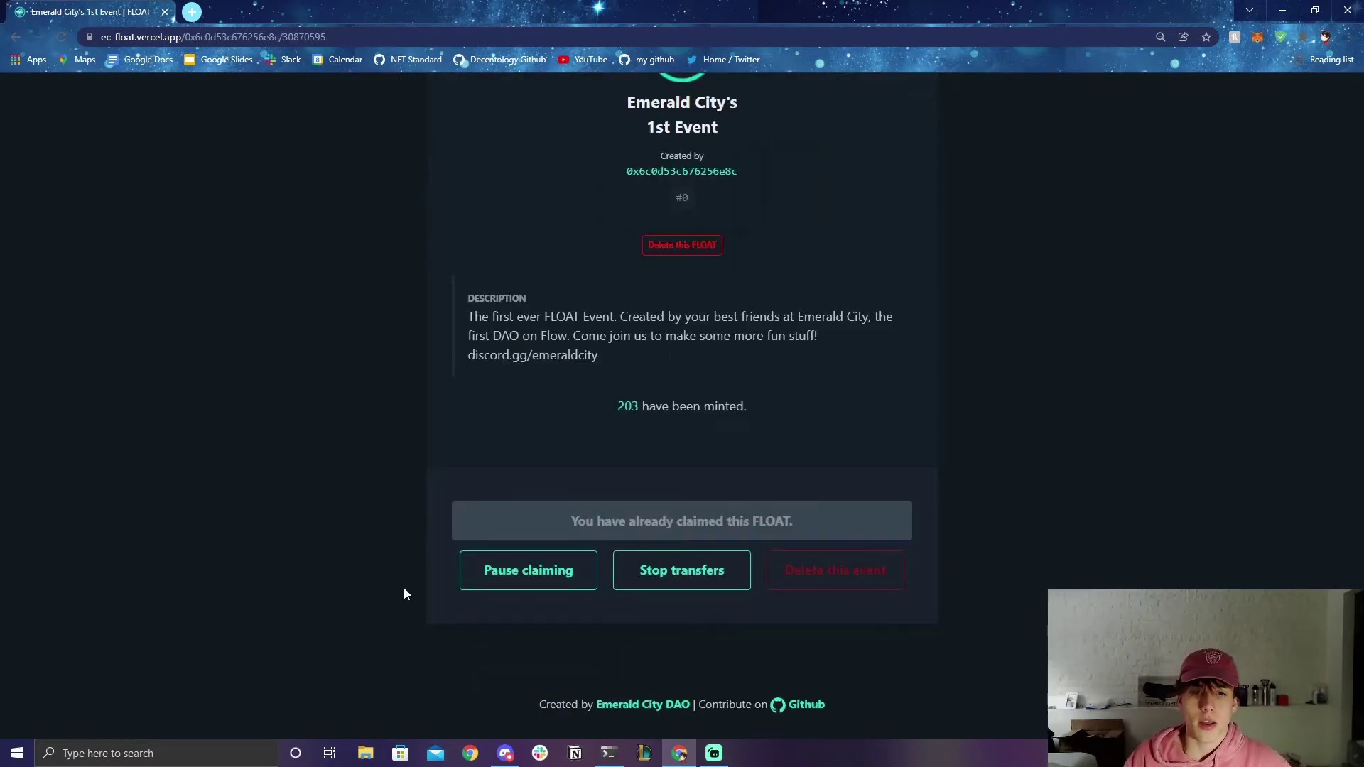
scroll(707, 496, up, 3)
scroll(691, 464, up, 3)
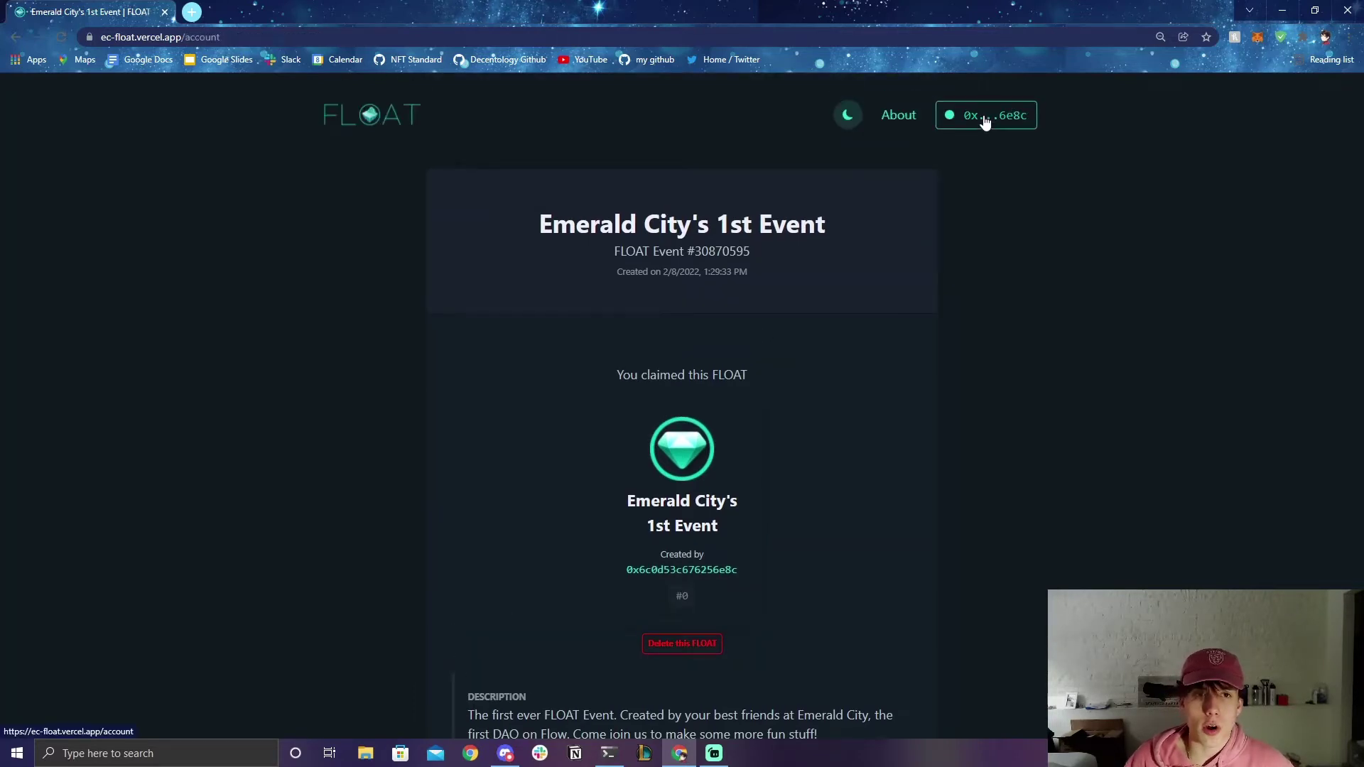
click(986, 121)
scroll(675, 241, down, 1)
scroll(625, 327, up, 1)
scroll(715, 353, down, 5)
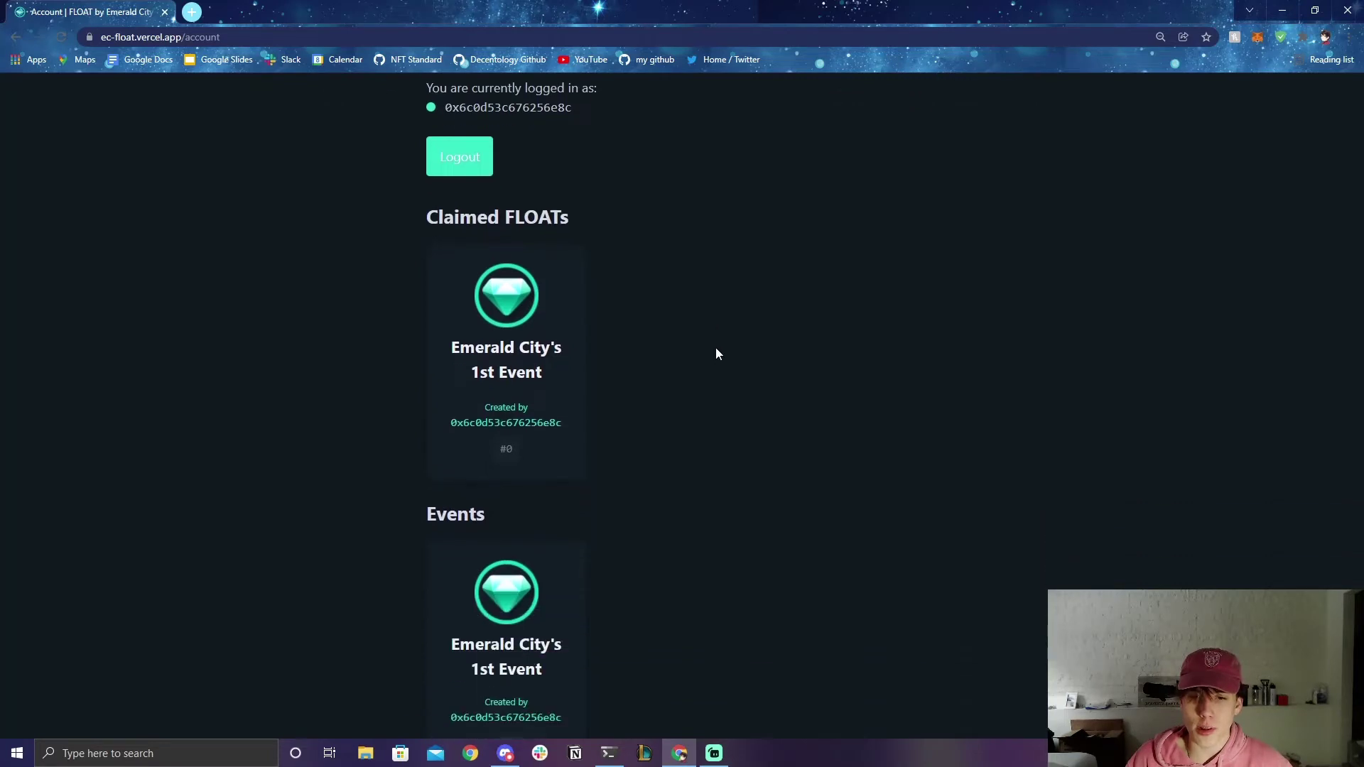
scroll(276, 427, up, 3)
scroll(548, 387, up, 1)
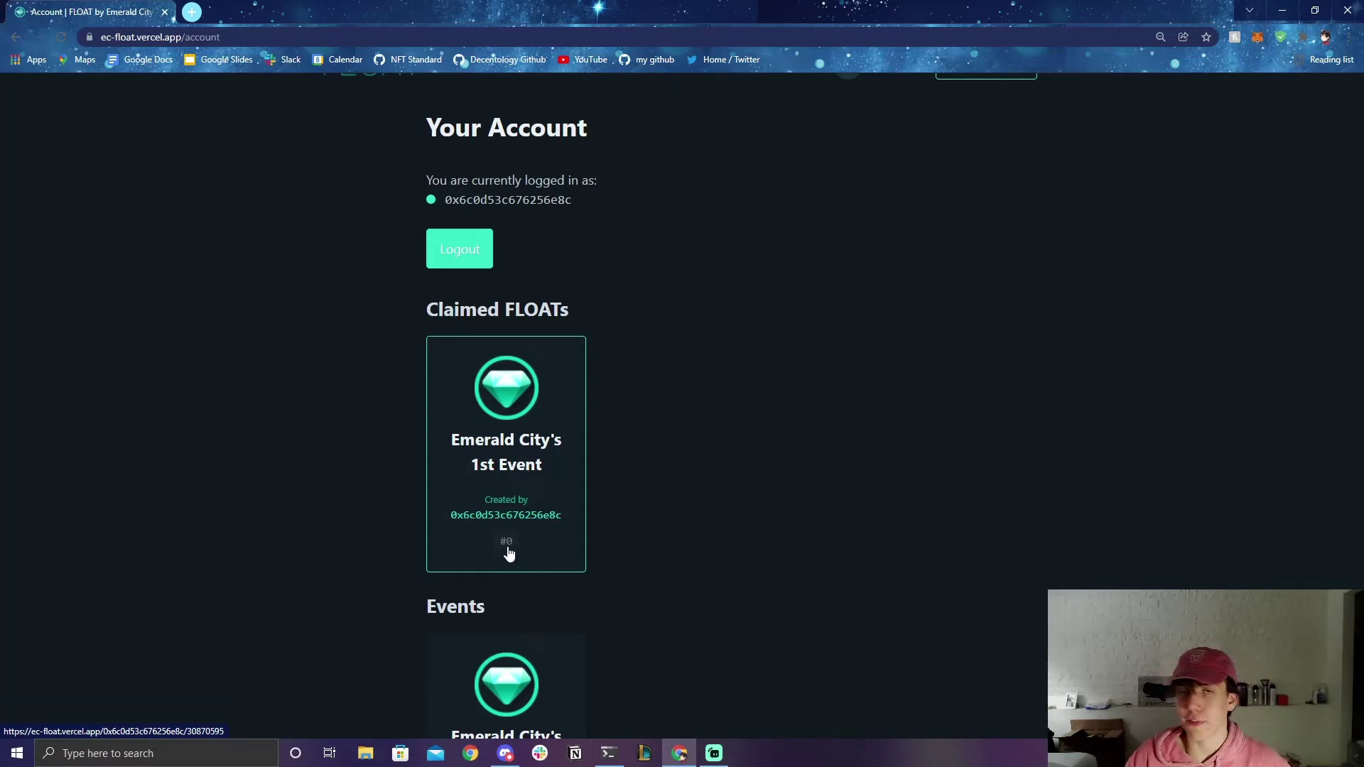
scroll(511, 518, down, 4)
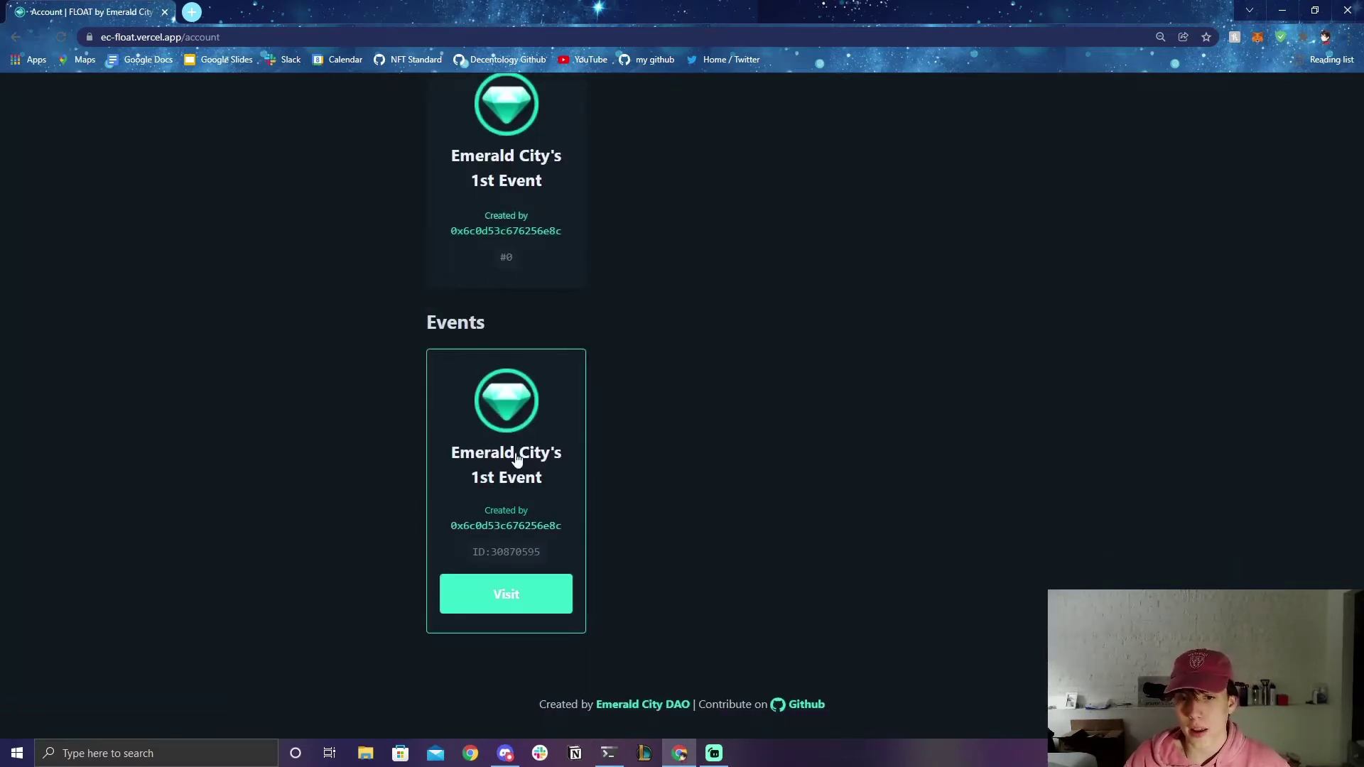
click(507, 596)
scroll(717, 511, down, 6)
scroll(718, 515, up, 6)
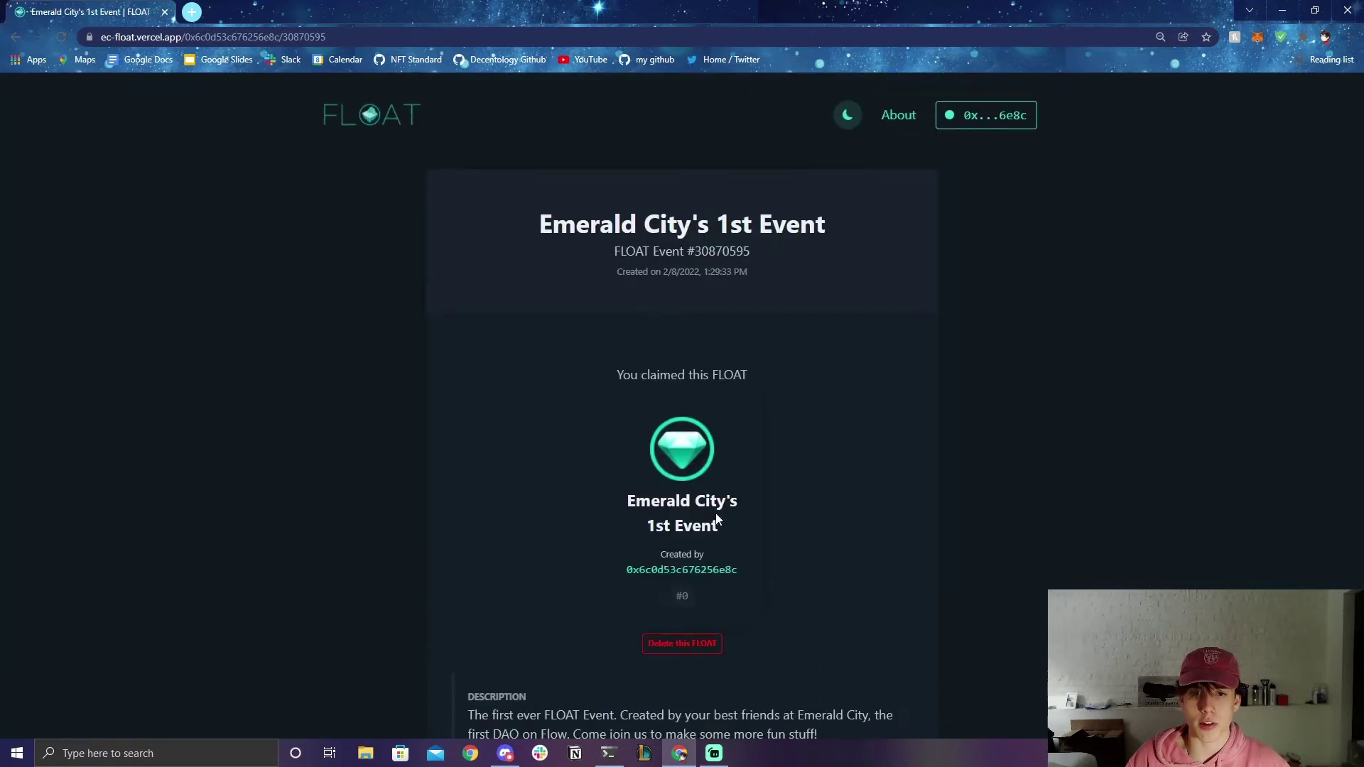
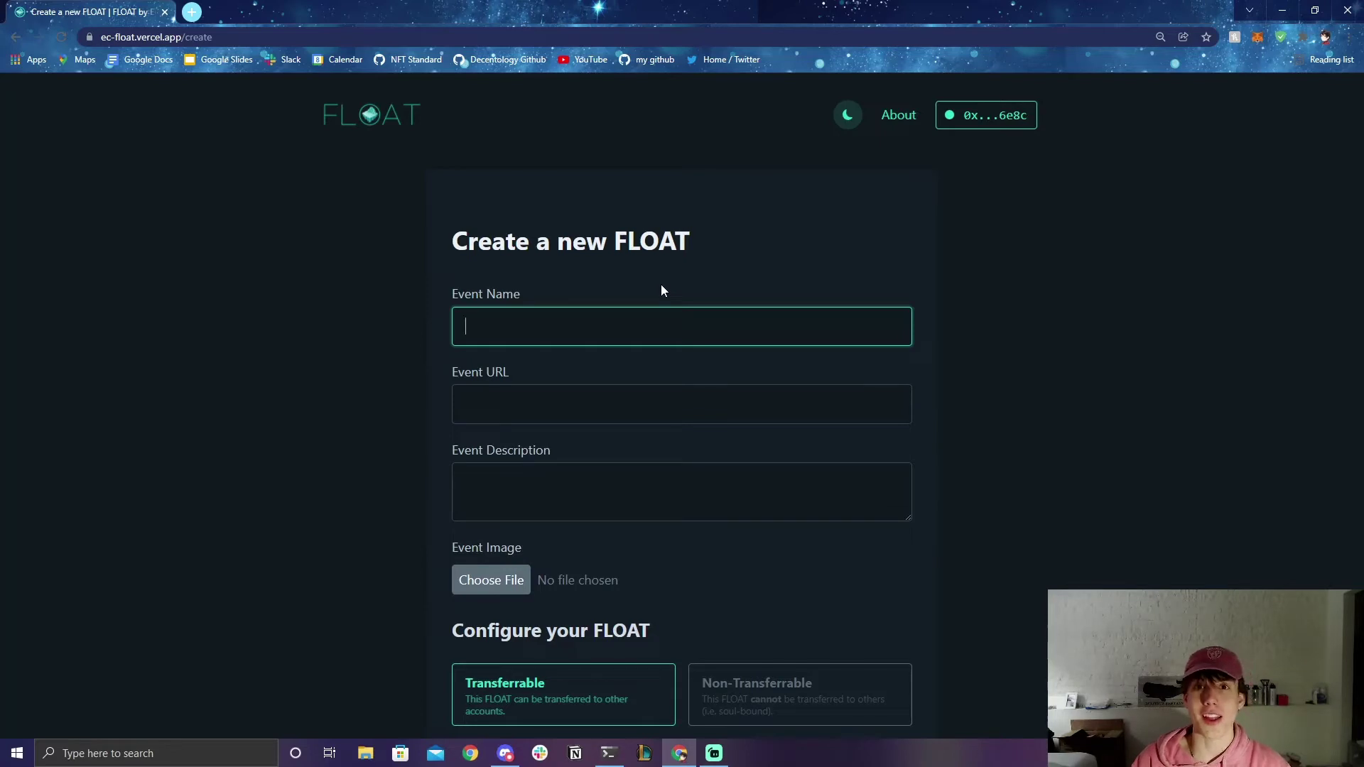
Step: Name the event with the creator's name plus 'FLOAT YouTube Video', then open YouTube in a new tab
text(W)
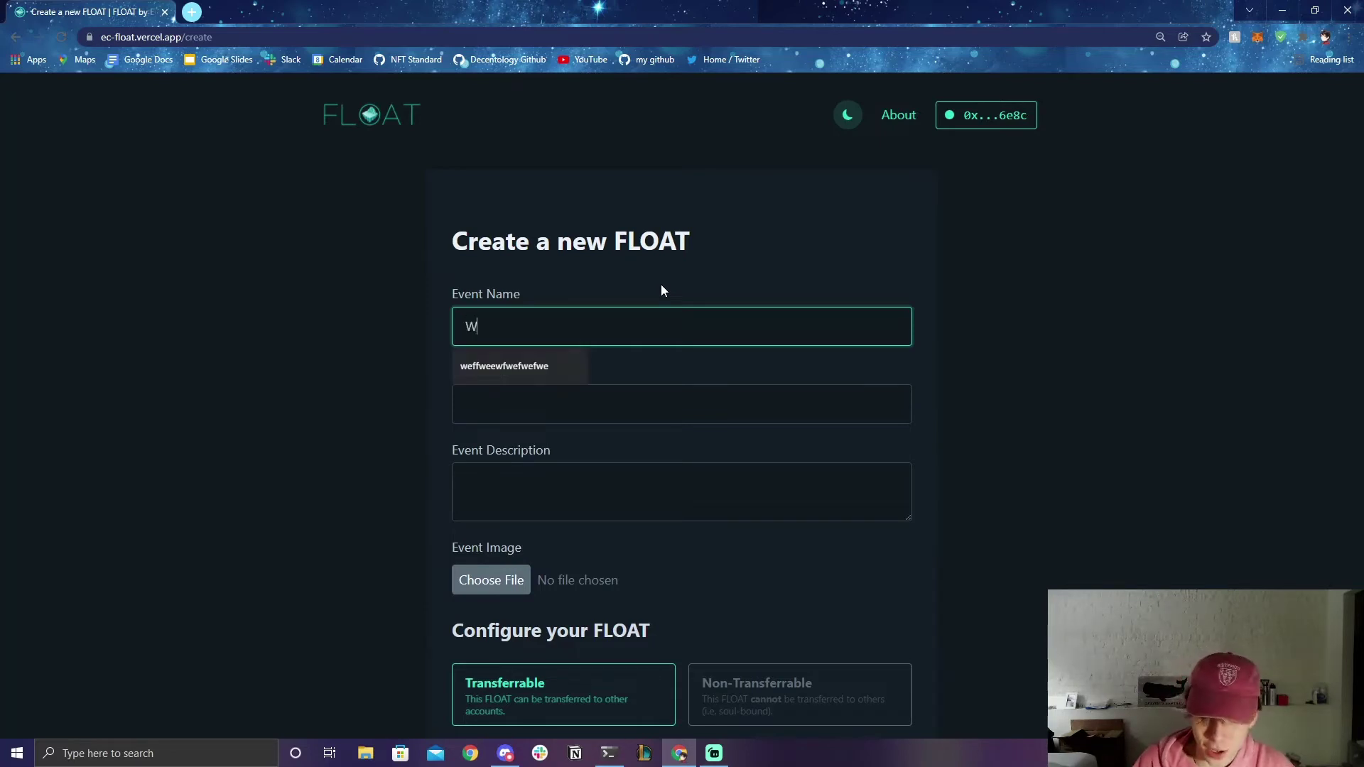
text(atched YouTube Video)
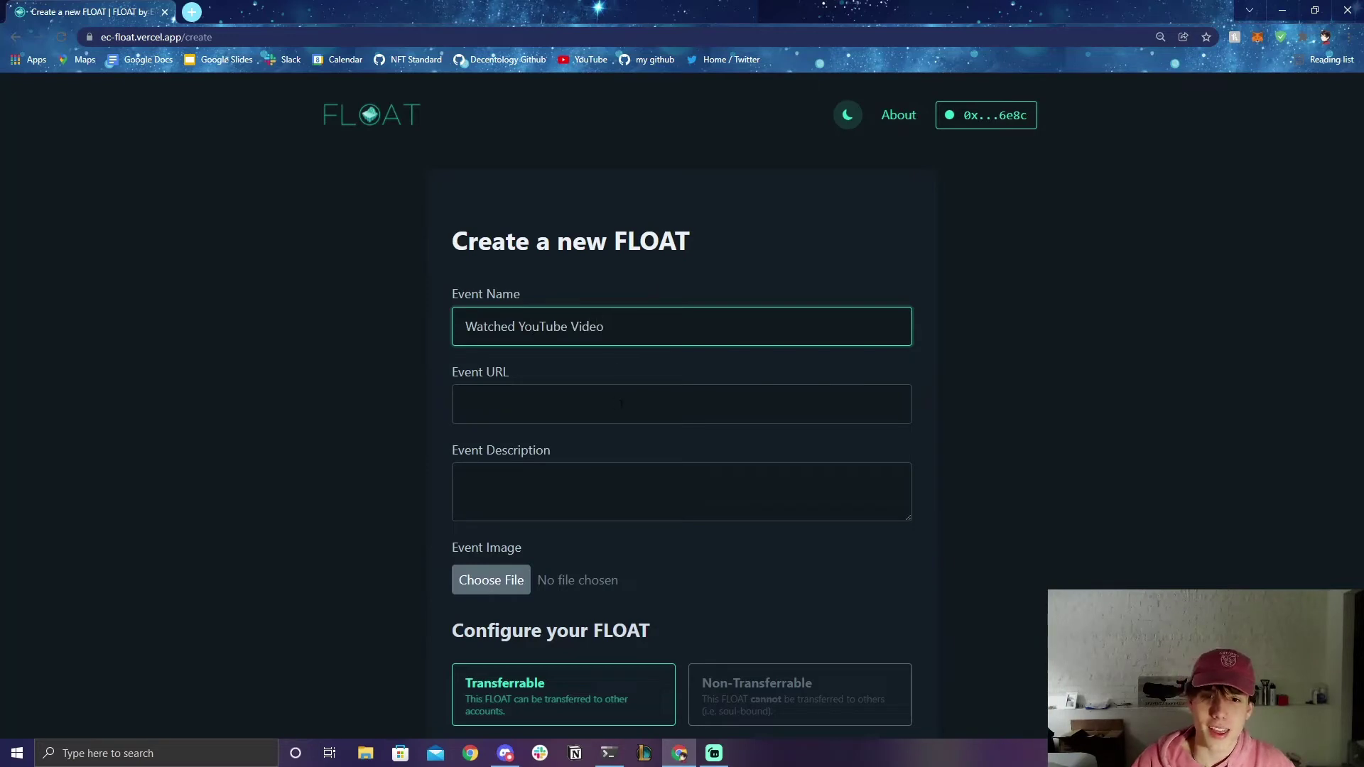
key(Tab)
drag(604, 326, 569, 361)
key(Left)
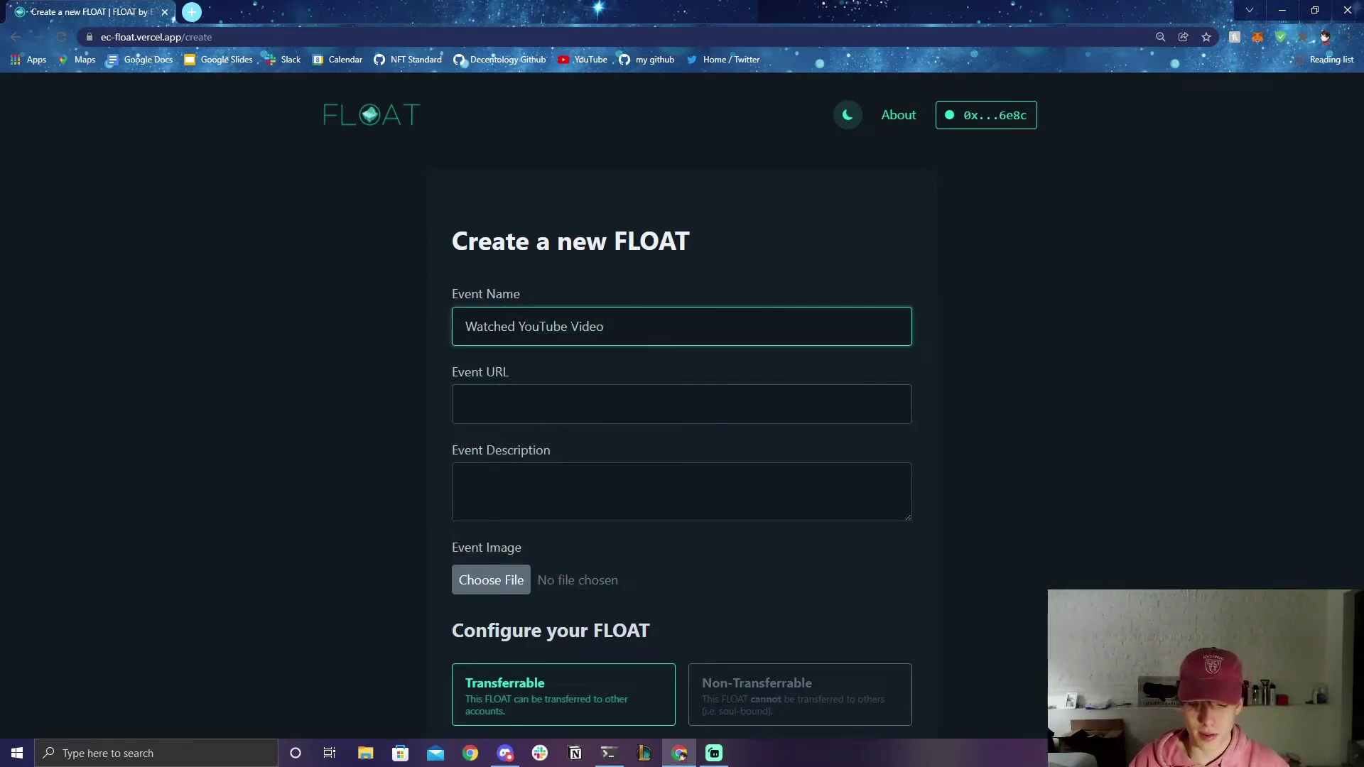
key(BackSpace)
key(BackSpace)
key(BackSpace)
key(BackSpace)
key(BackSpace)
key(BackSpace)
key(BackSpace)
key(BackSpace)
text(Jacob)
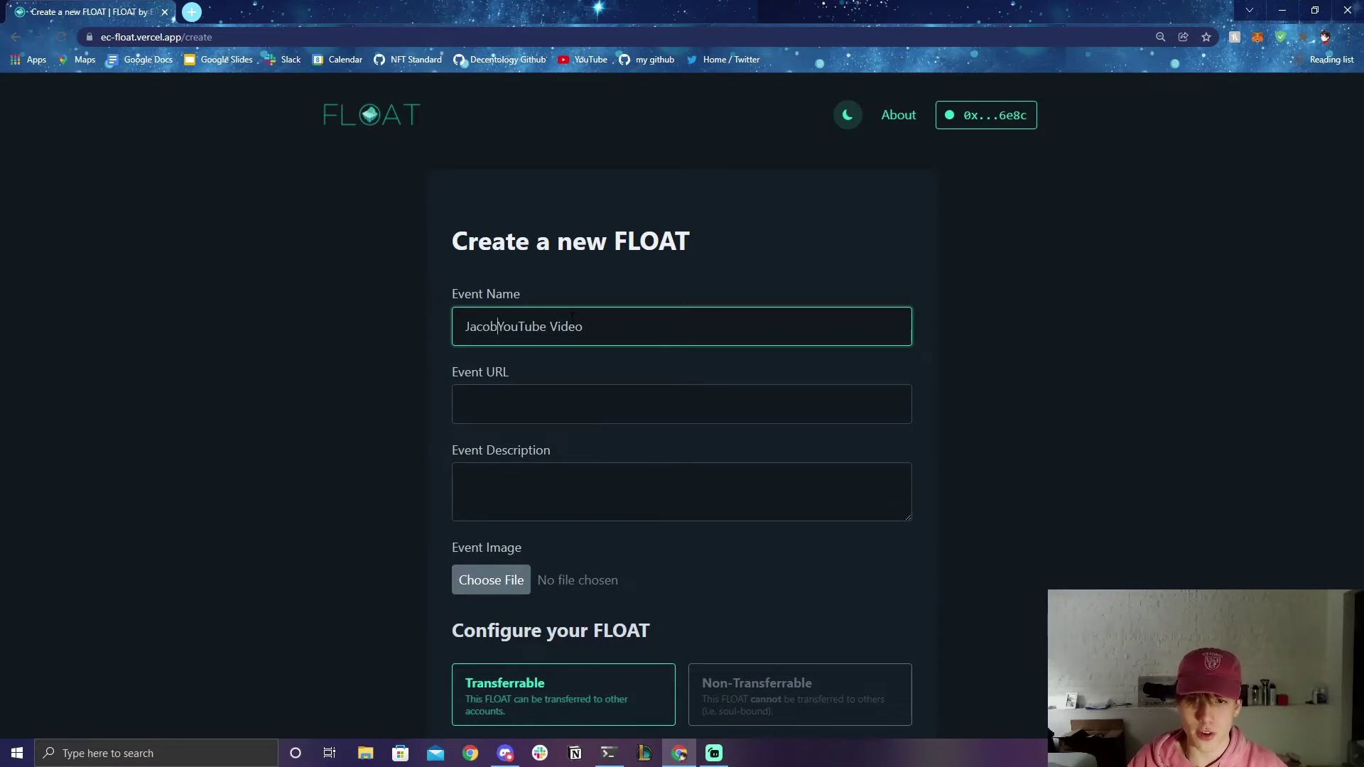
text('s FLOAT)
click(599, 400)
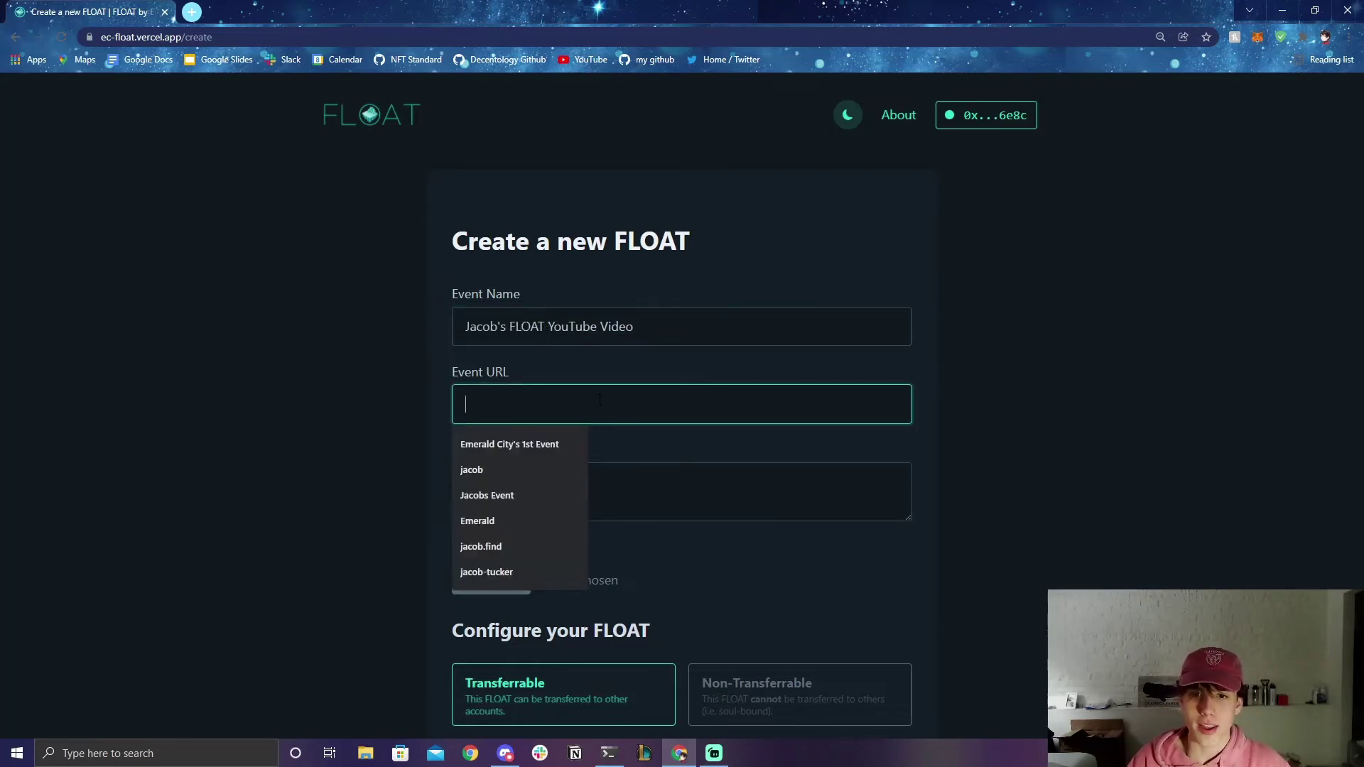
click(355, 399)
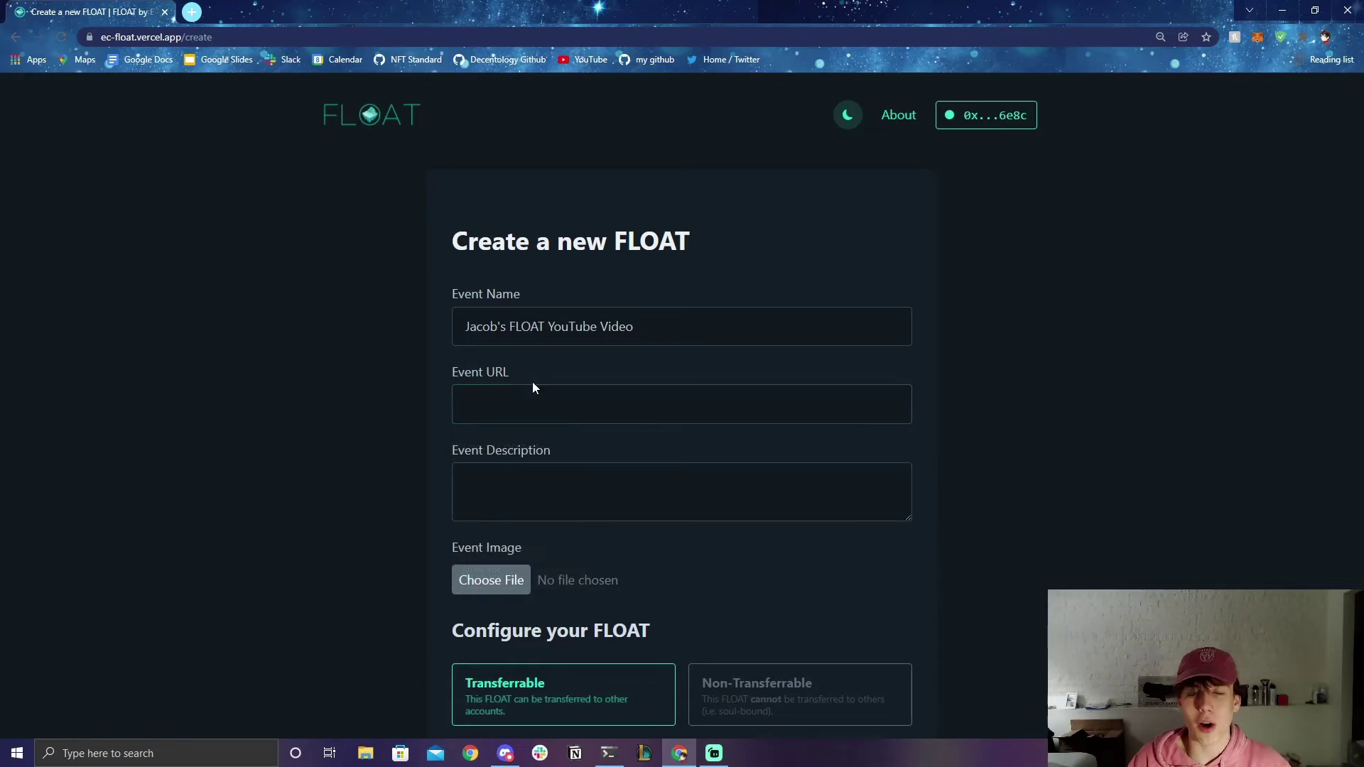
click(541, 327)
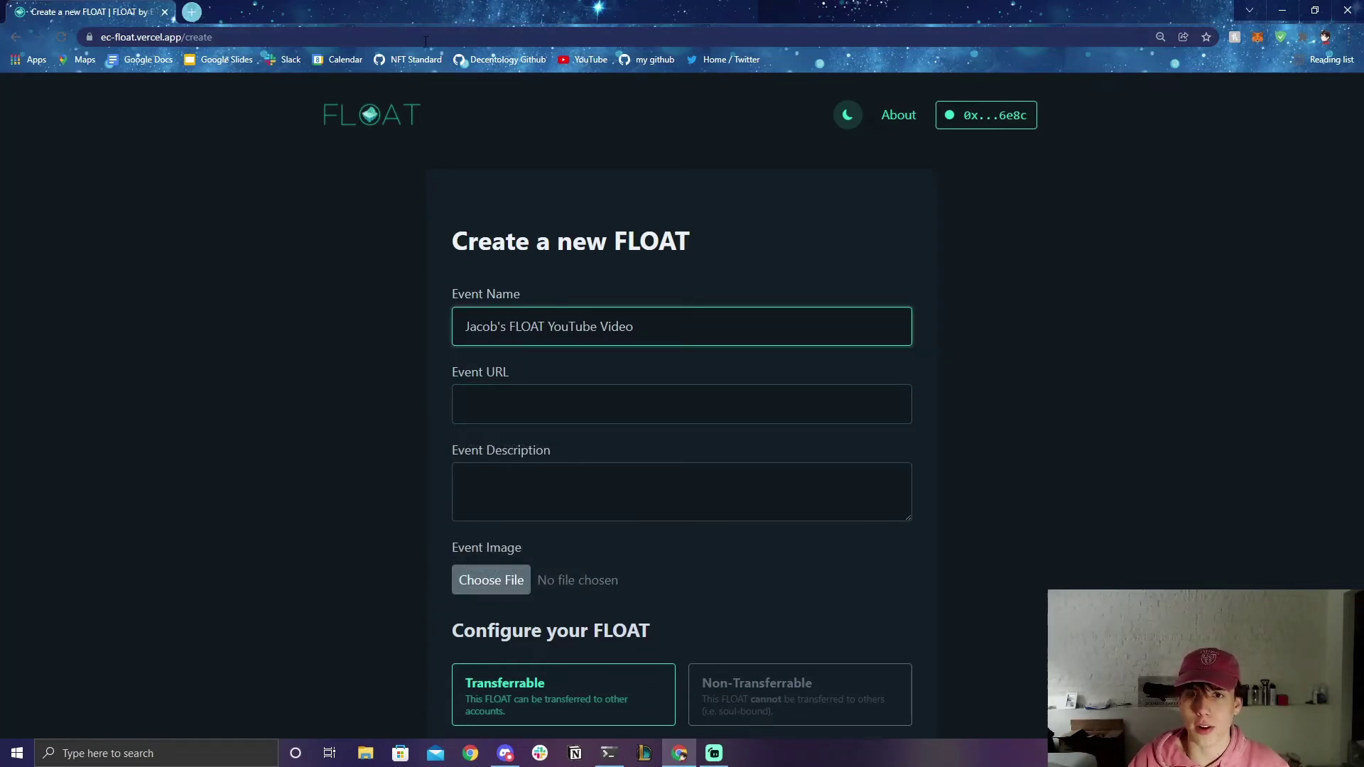
click(191, 12)
click(579, 61)
Step: Search YouTube for the creator's channel and copy the channel page address
click(579, 94)
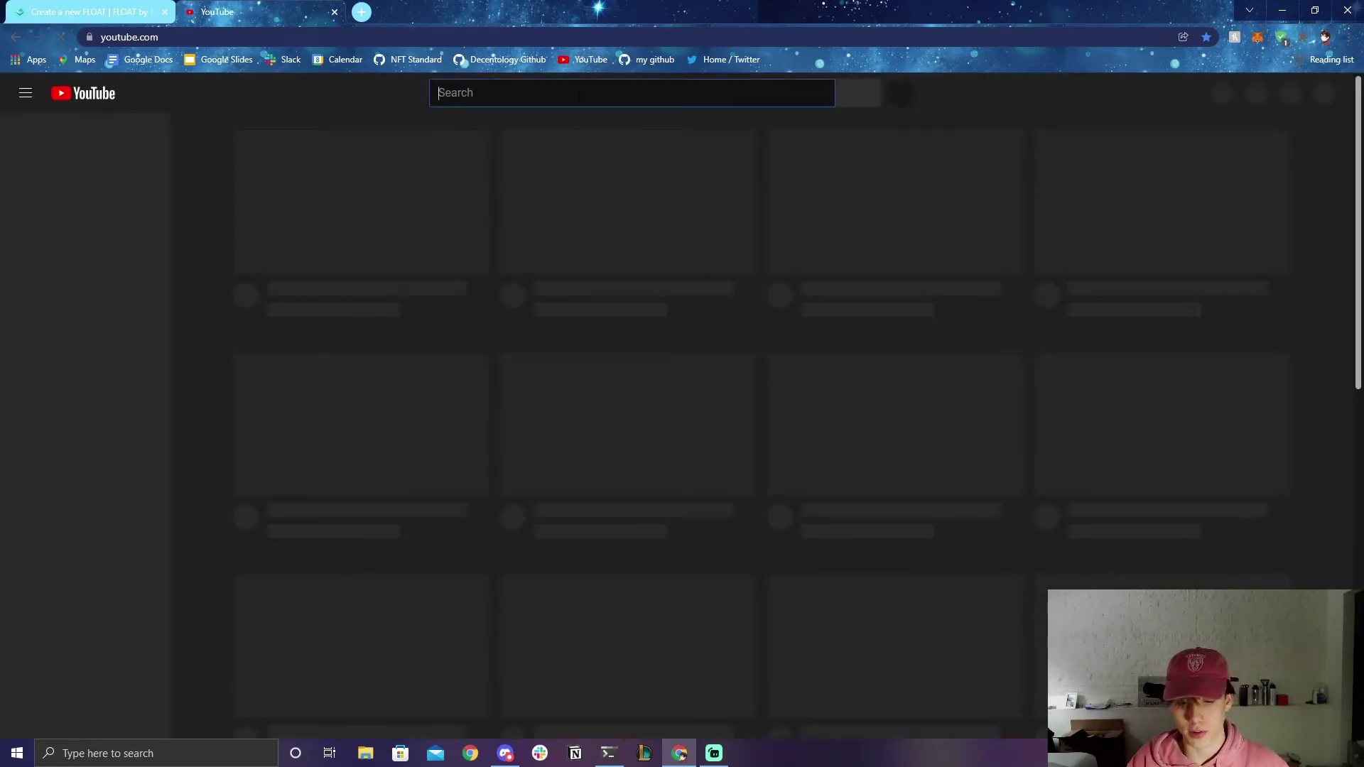
text(jacob tucker flow)
key(Return)
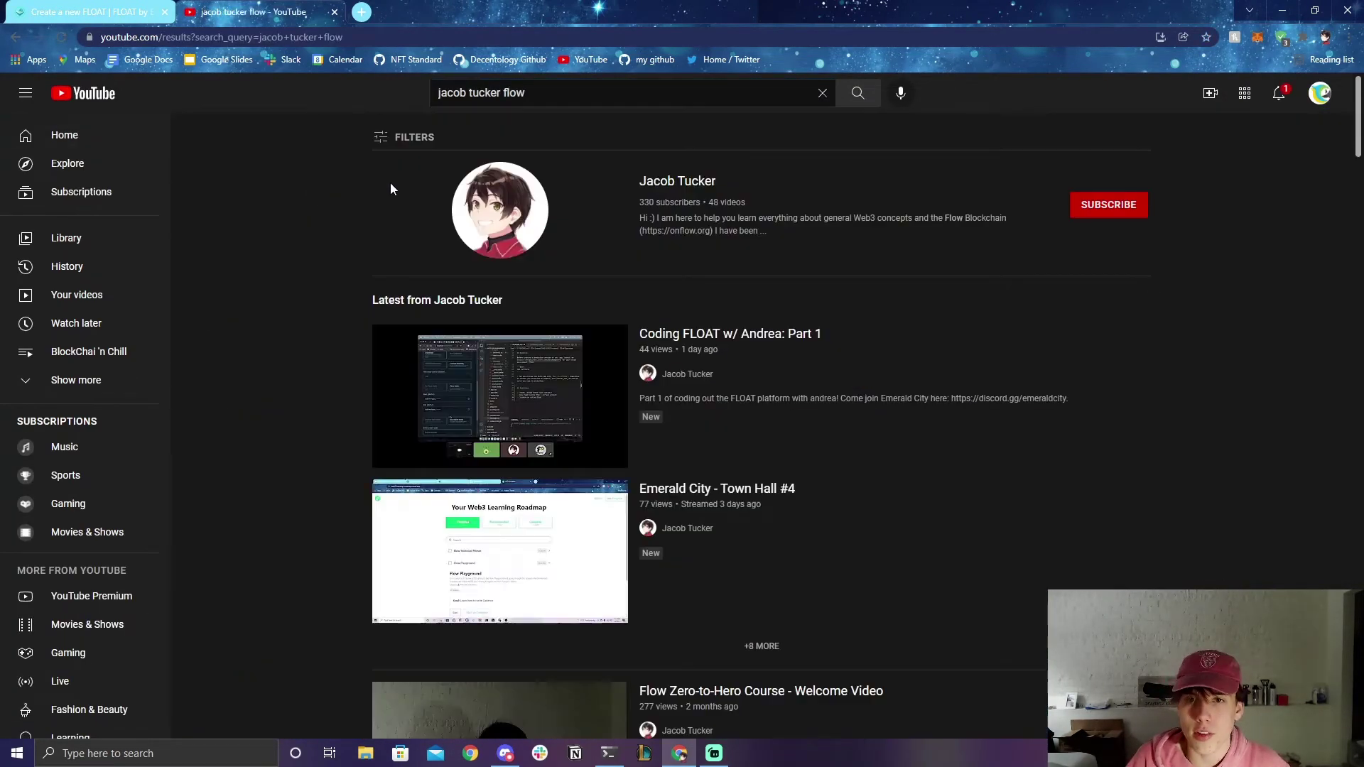
click(469, 212)
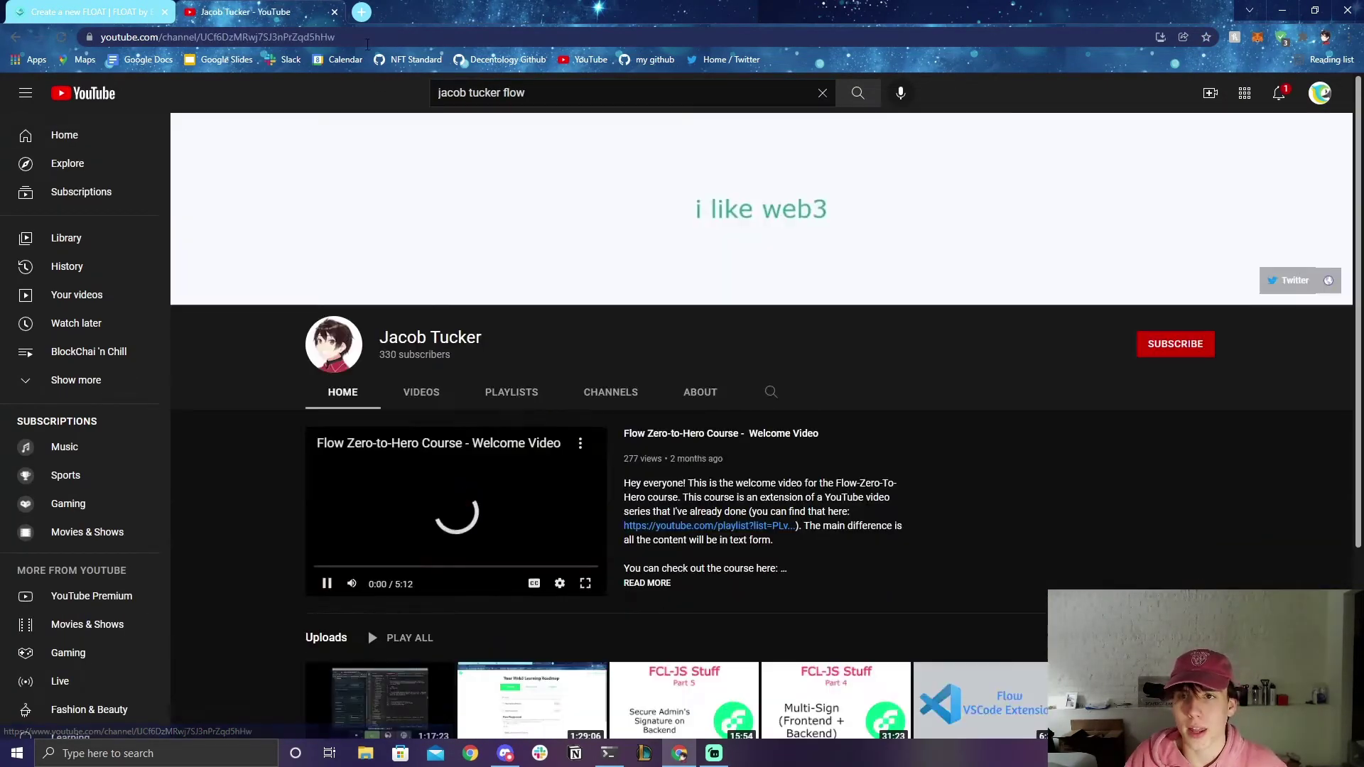
click(144, 35)
key(ctrl+c)
Step: Close the YouTube tab and paste the channel address into the Event URL field
click(145, 15)
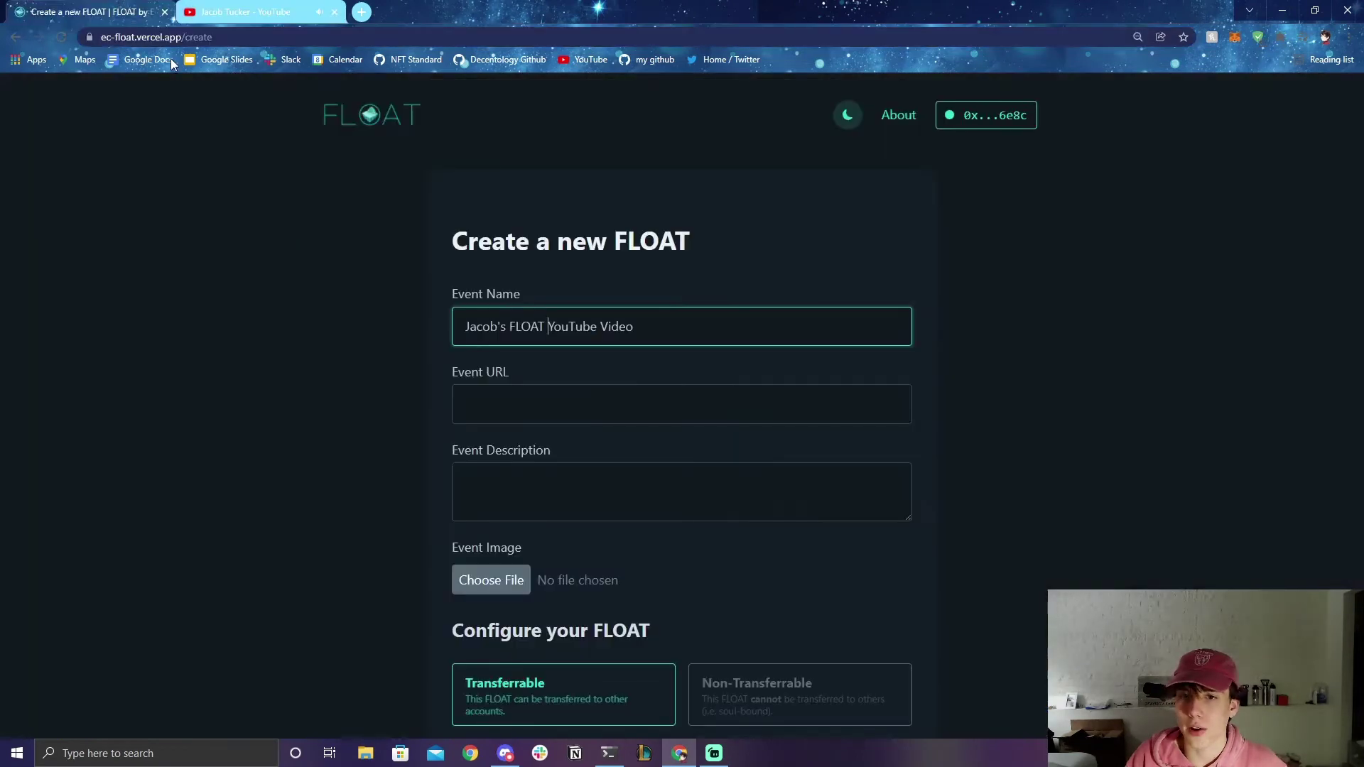
click(612, 405)
click(335, 11)
key(ctrl+v)
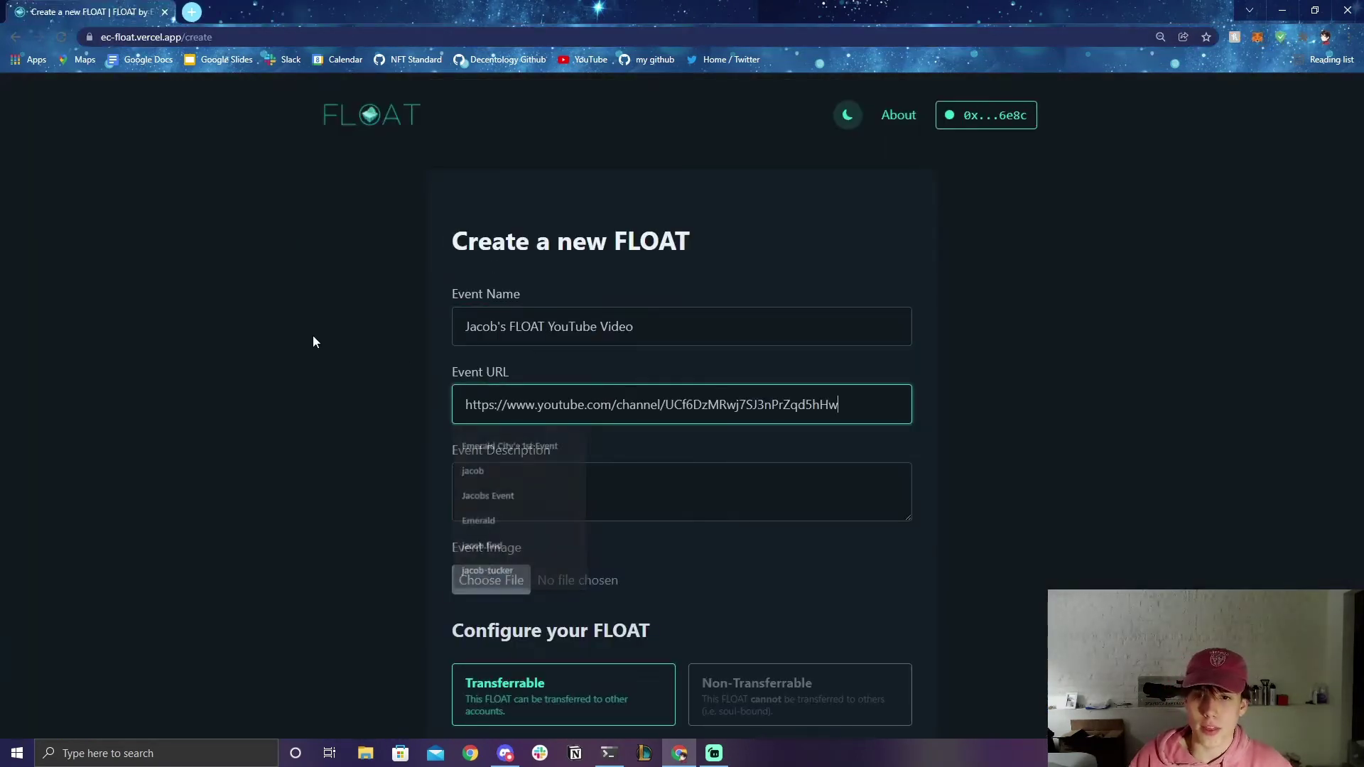
click(313, 342)
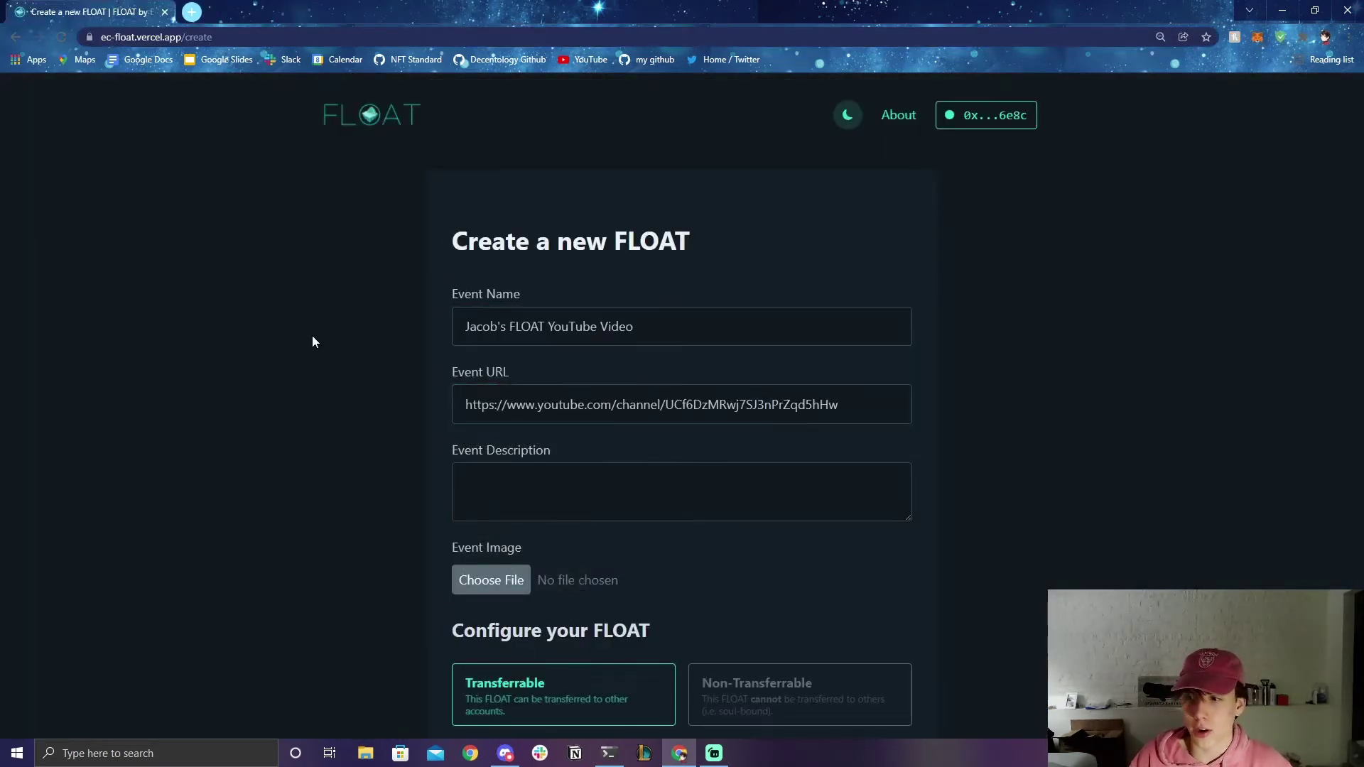
click(550, 493)
click(335, 417)
Step: Describe the event as claimable by anyone who watched the creator's YouTube video overviewing the FLOAT platform
click(503, 464)
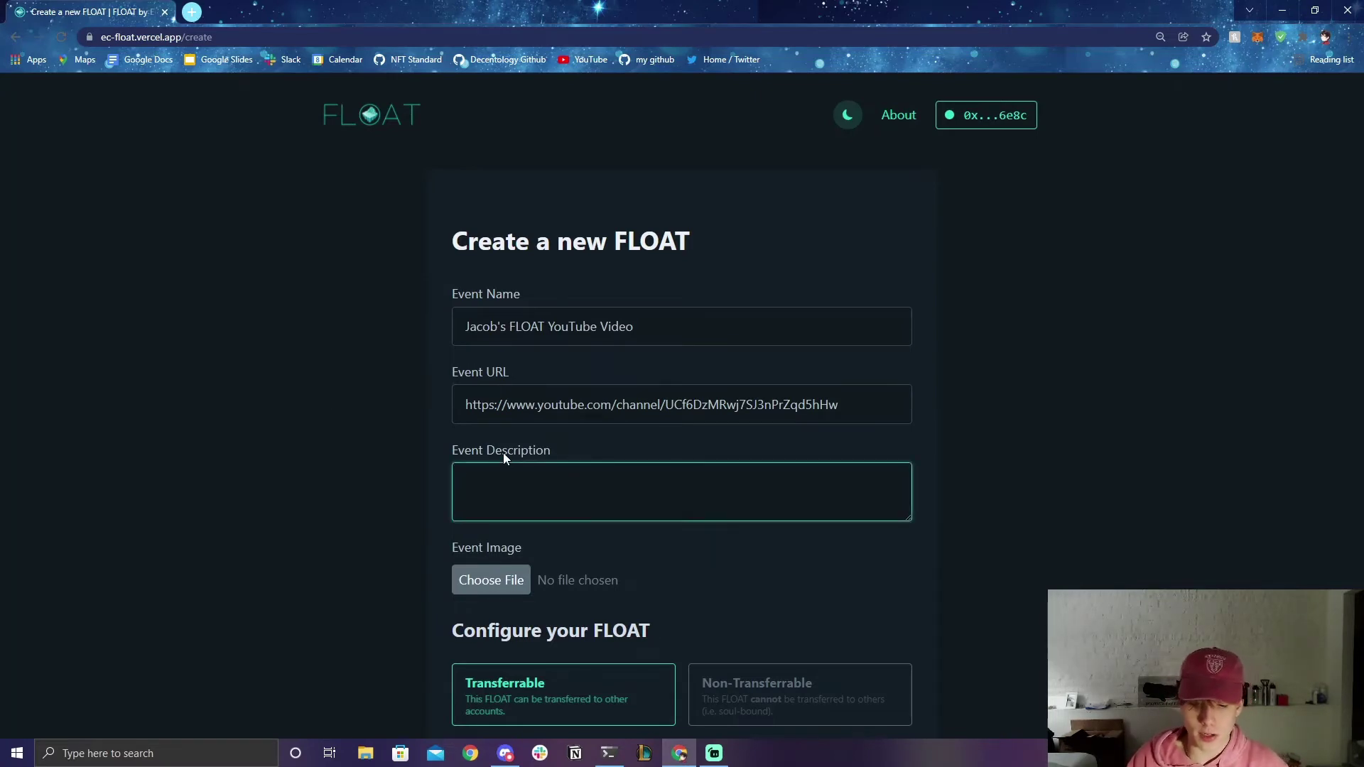
text(Watched Jacob's)
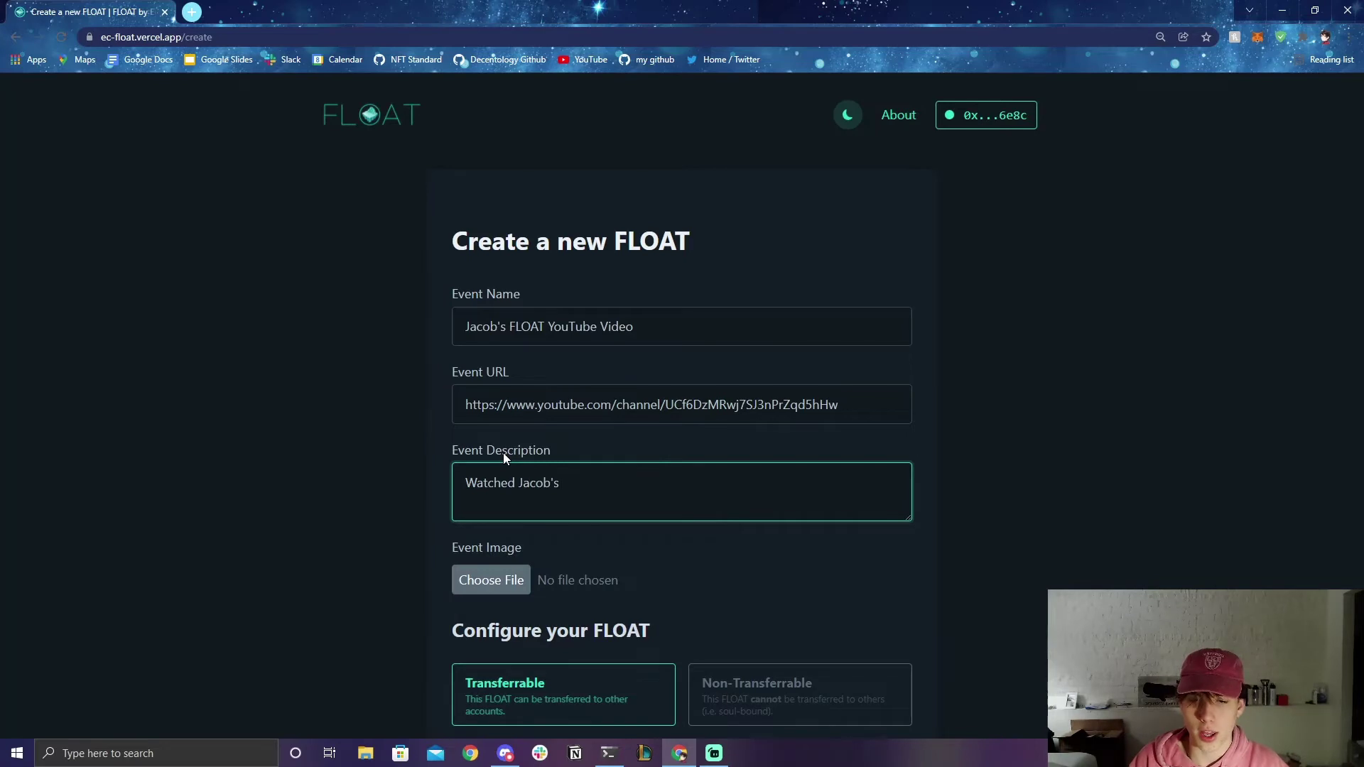
key(ctrl+a)
text(W)
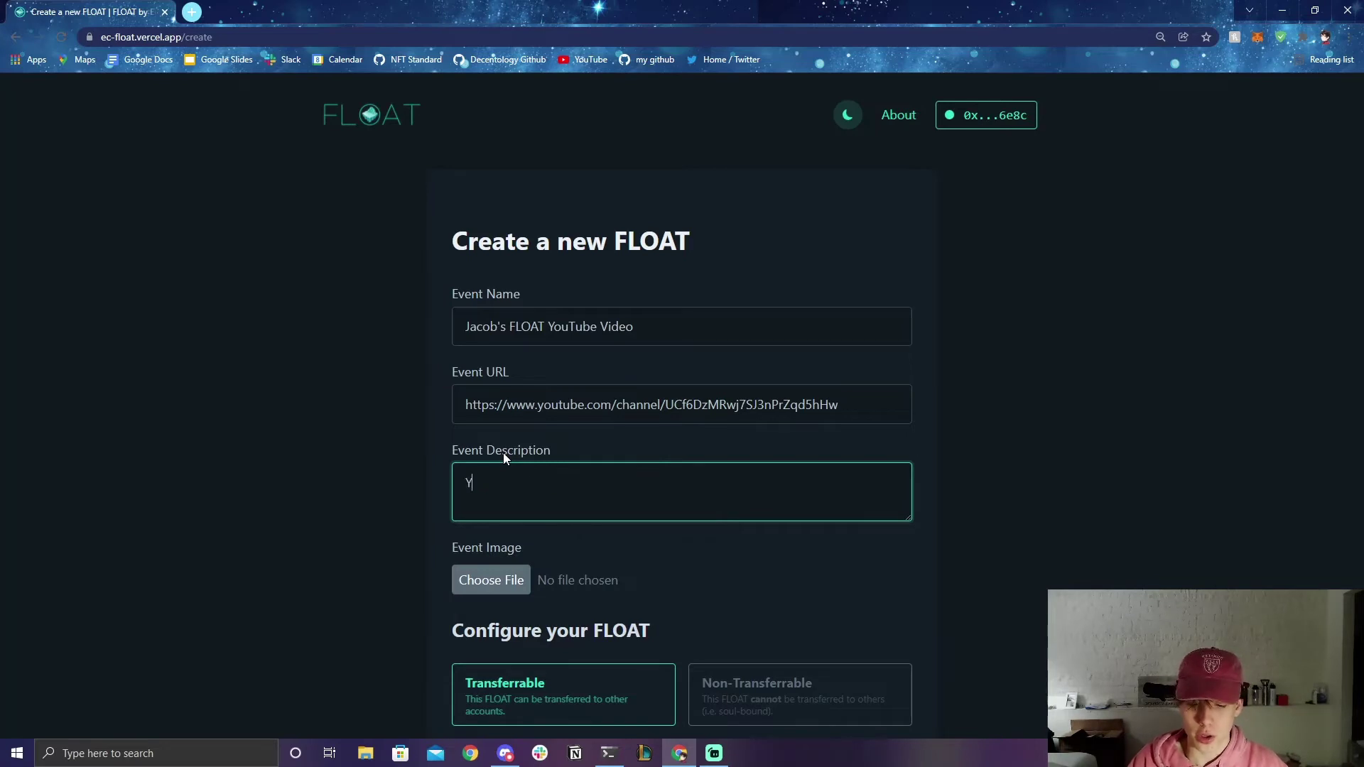
text(ou can claim this FL)
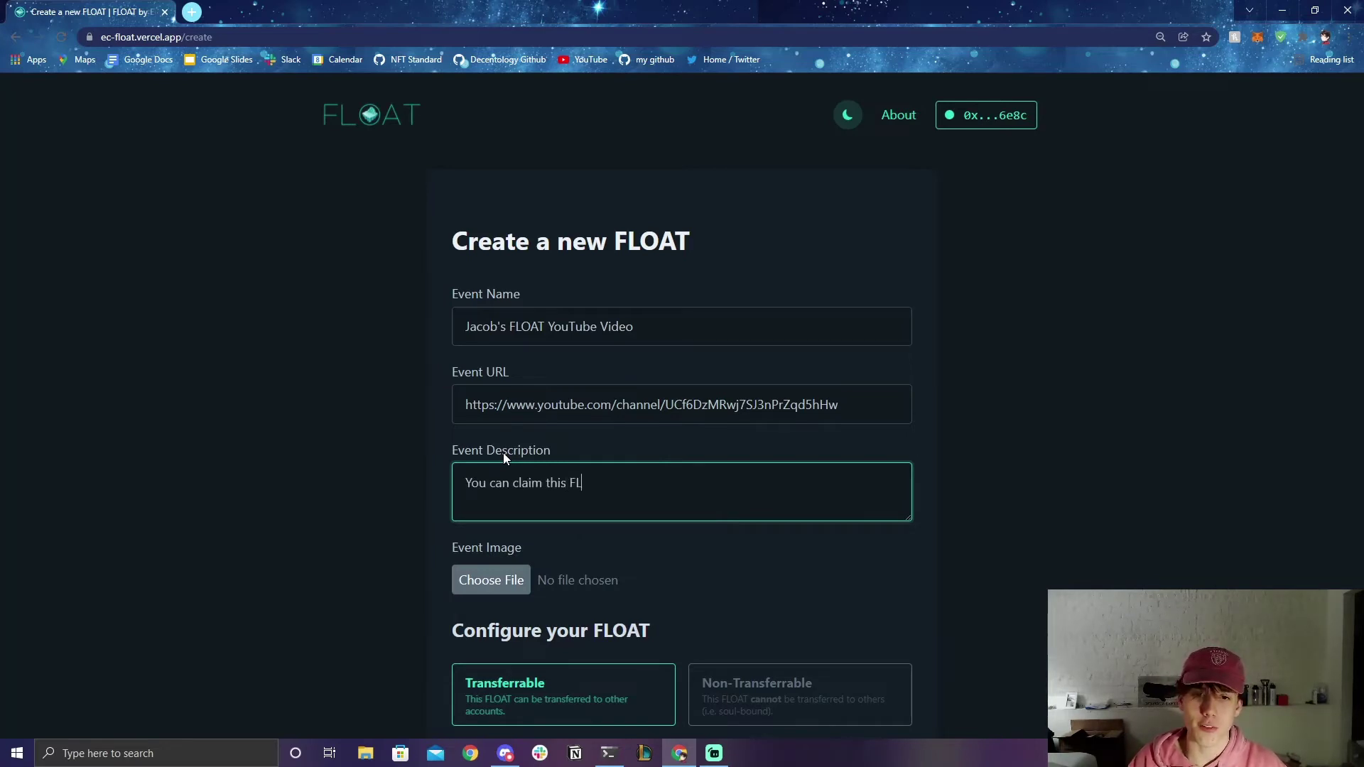
text(OAT if you wa)
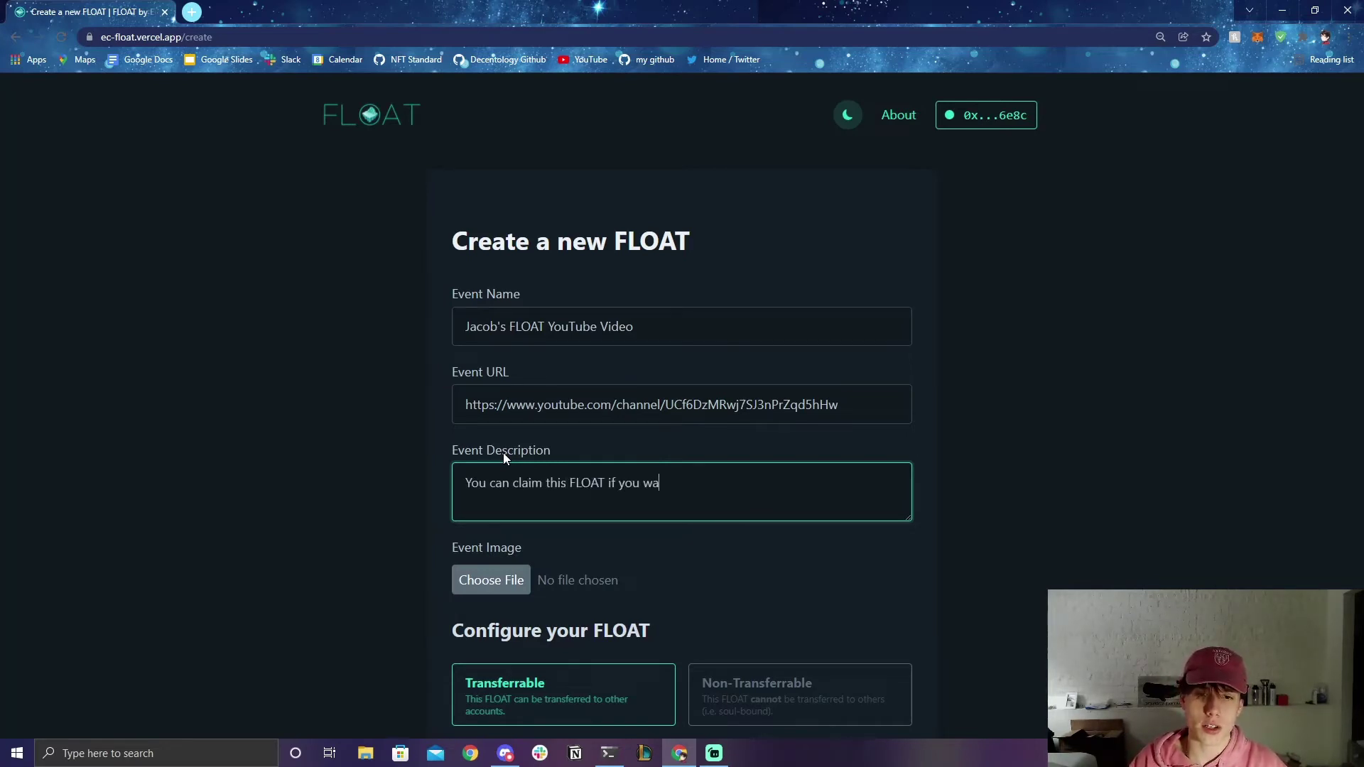
text(tched Jacob')
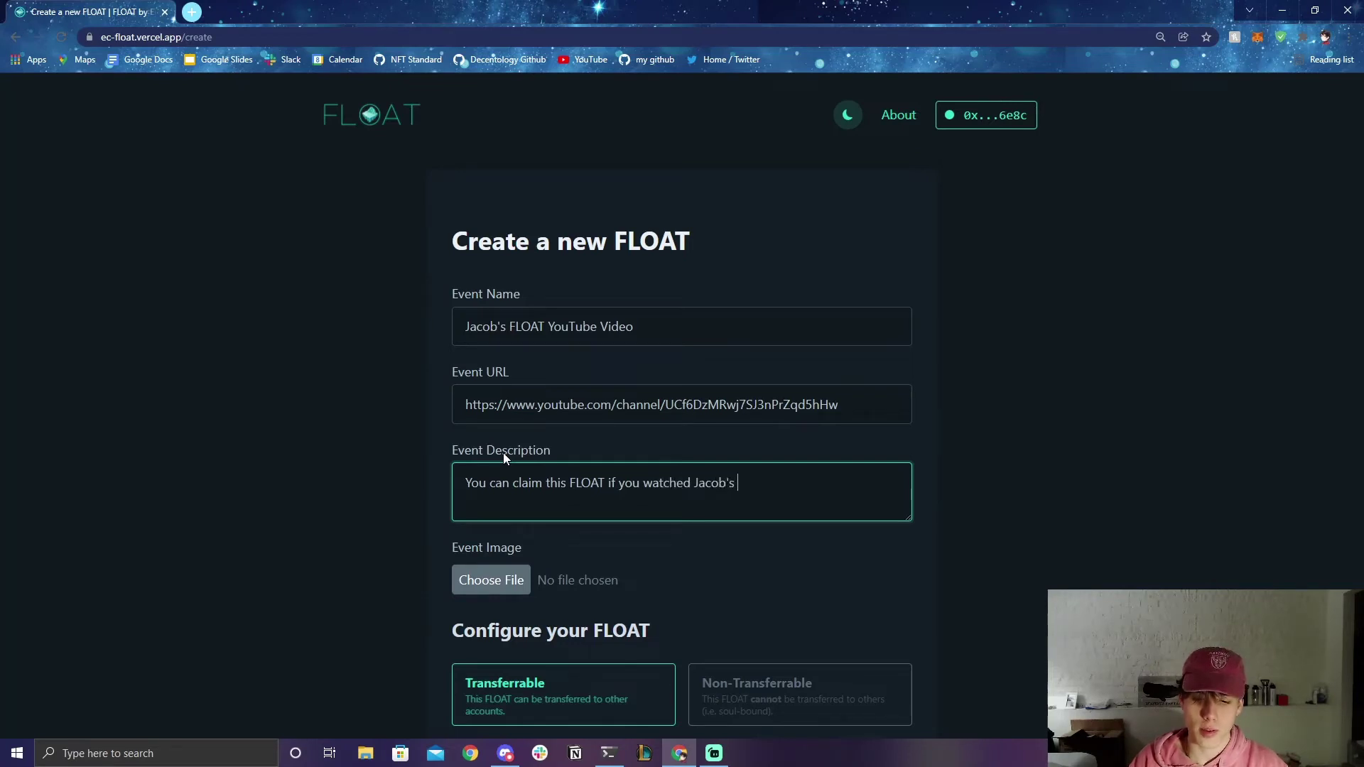
text(s YouTube vid)
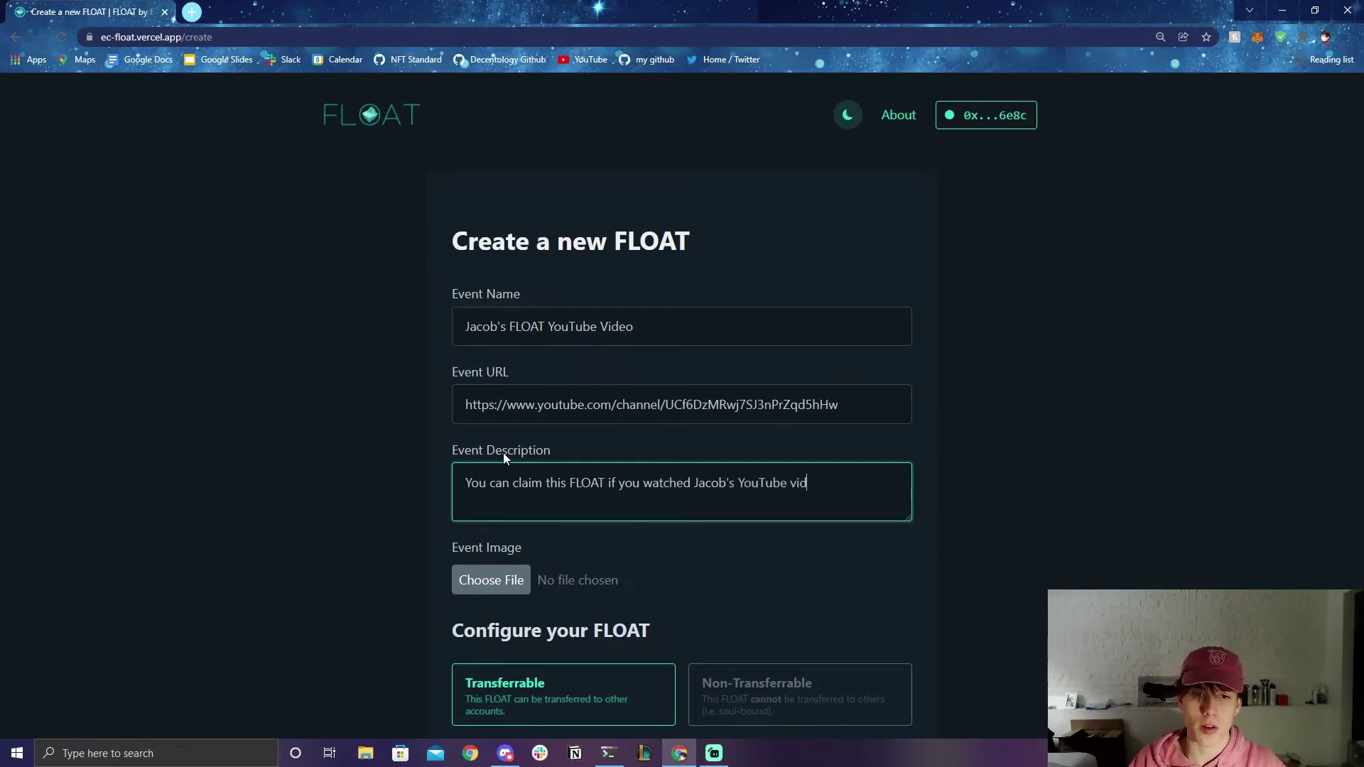
text(eo overviewing t)
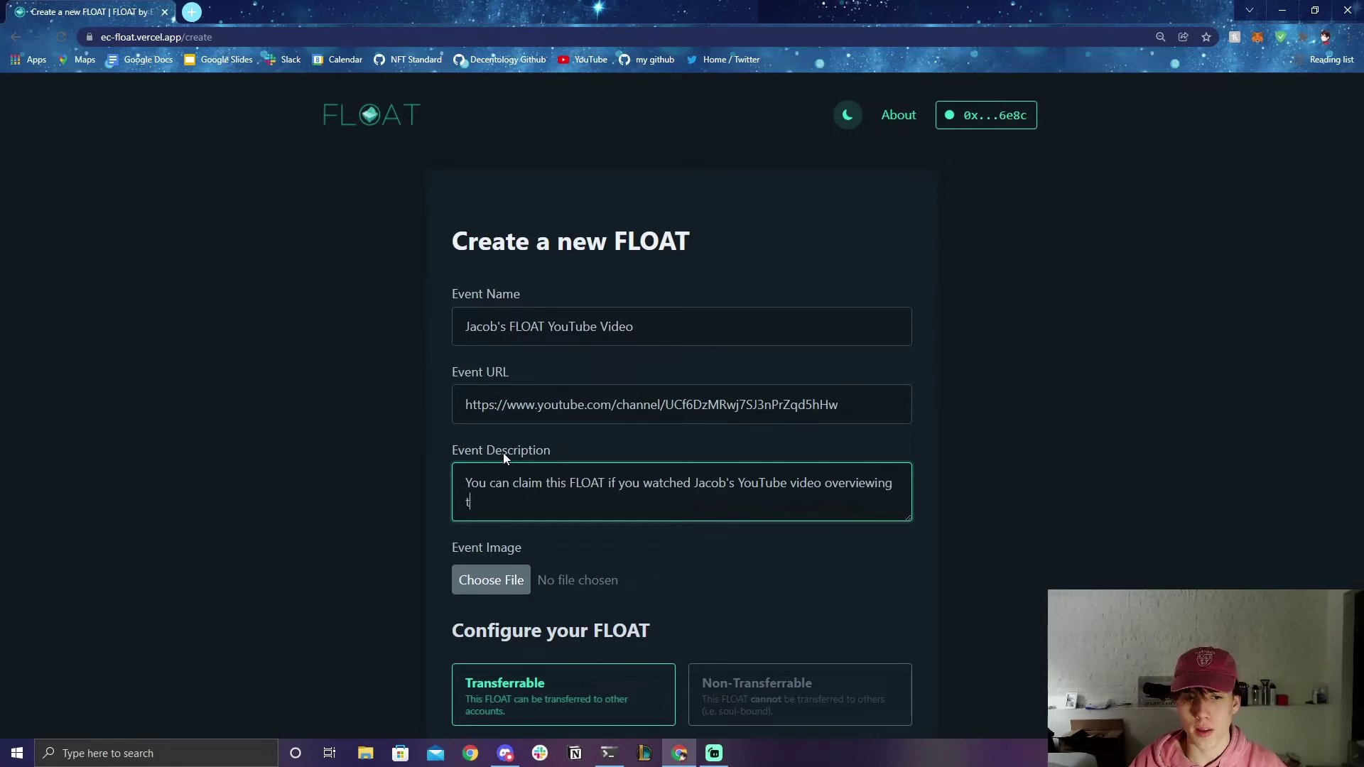
text(he FLOAT platform.)
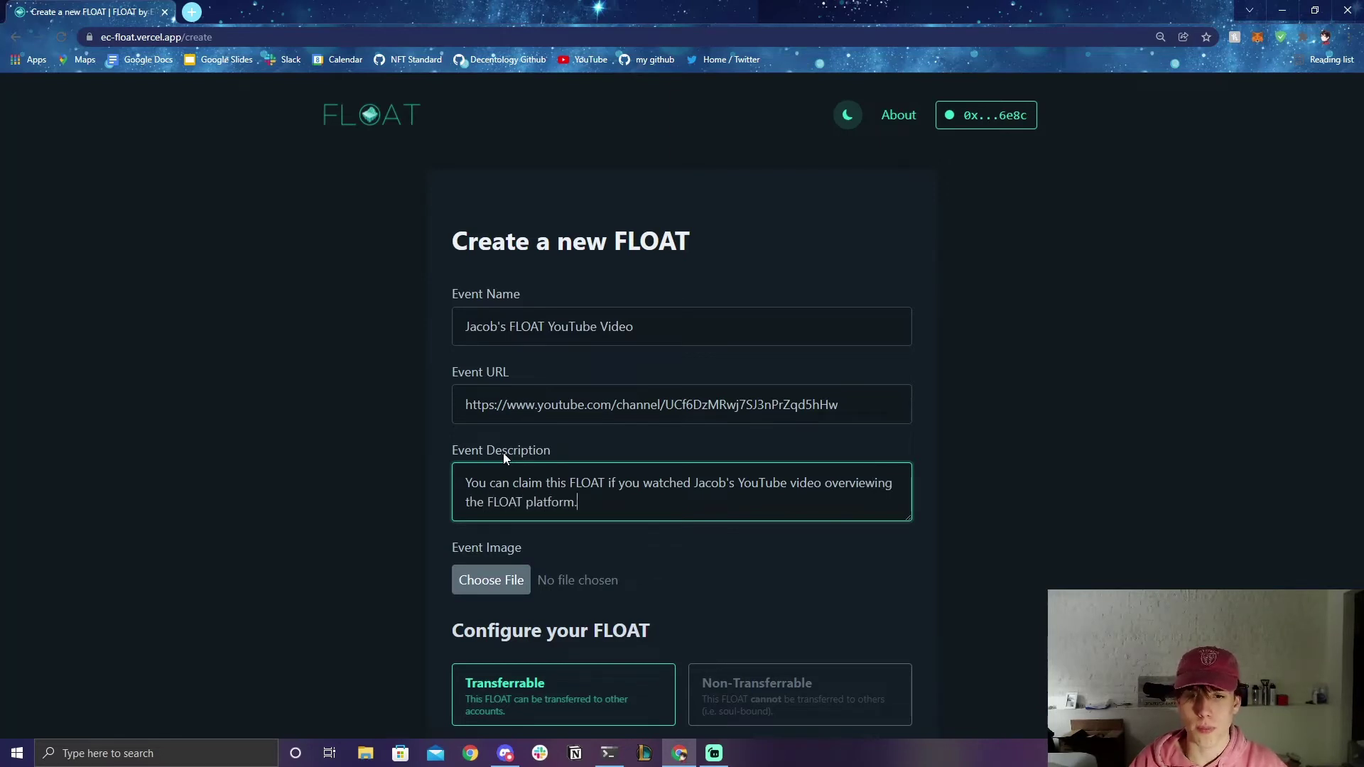
scroll(461, 505, down, 1)
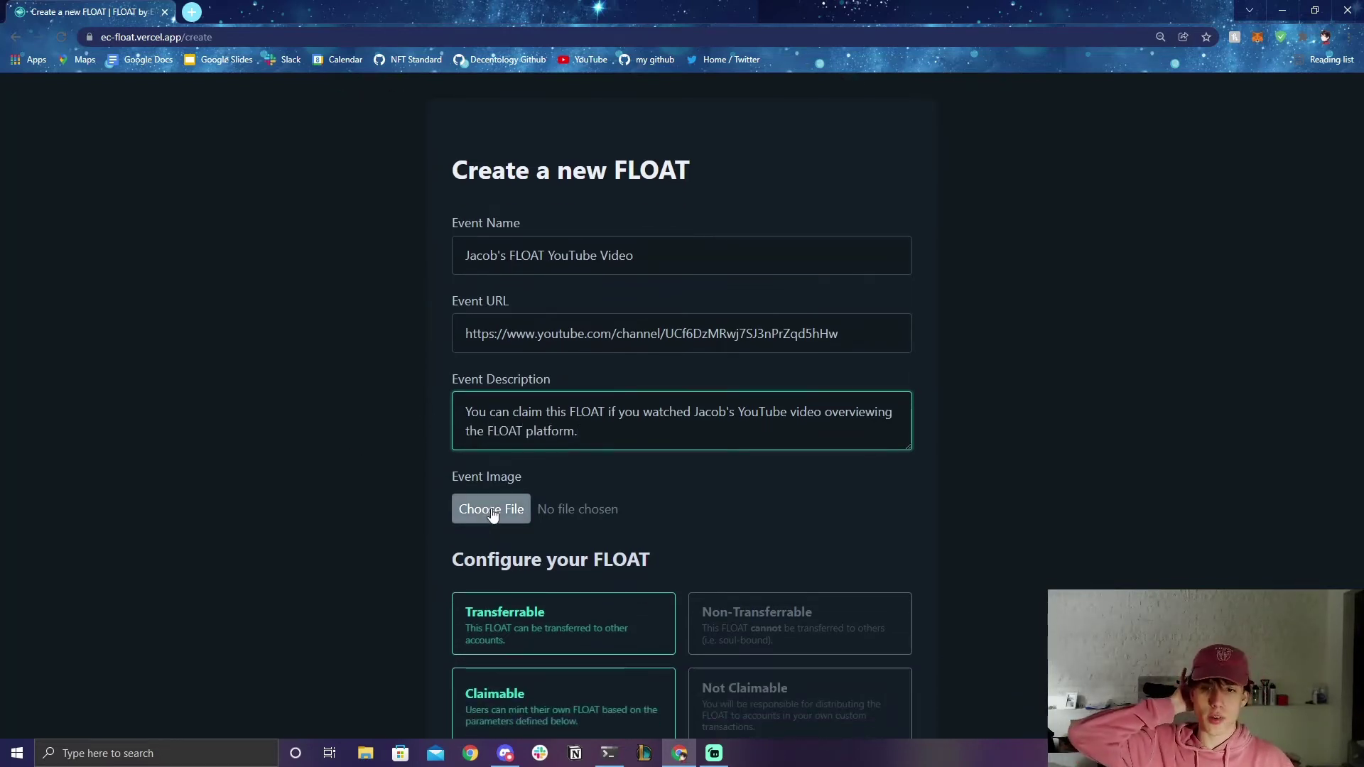
Step: Search Google Images for 'youtube logo' in a new tab
click(193, 12)
text(youtube )
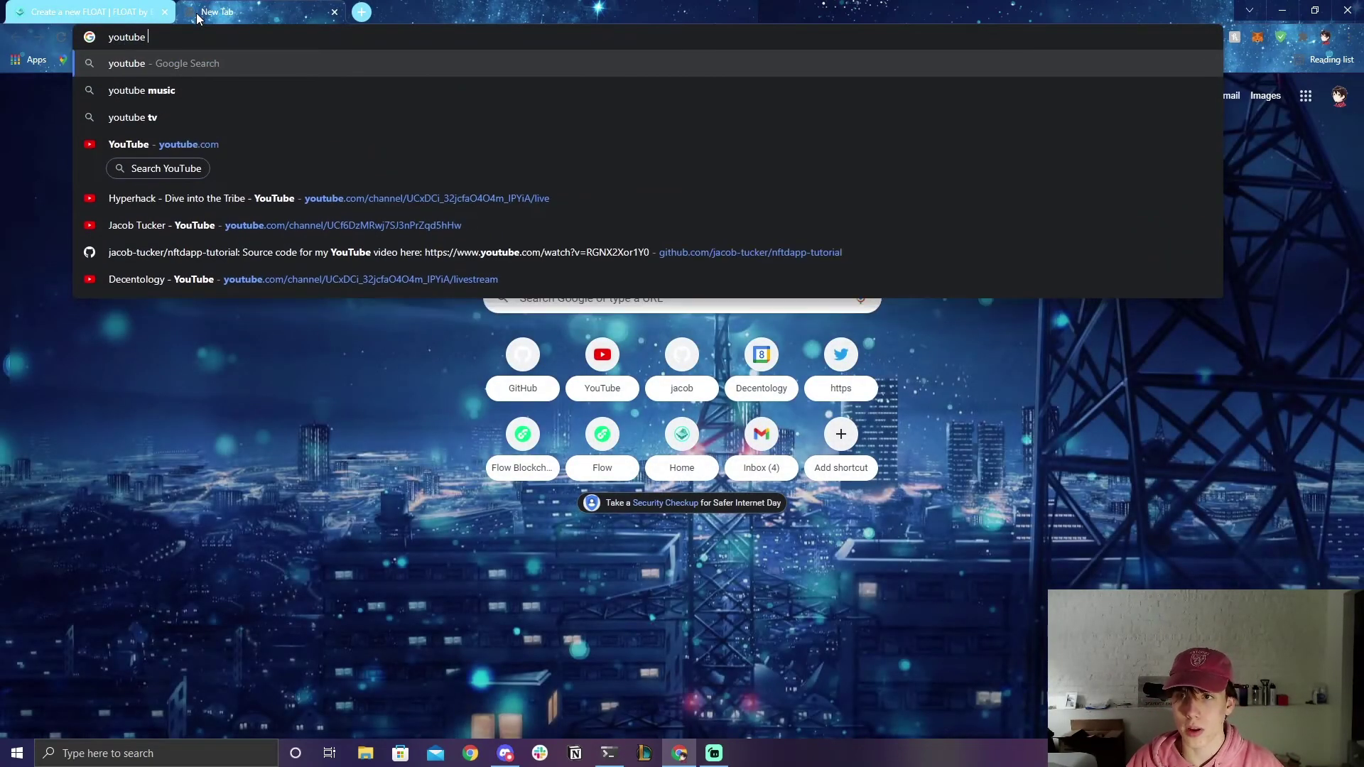
text(picture)
key(Return)
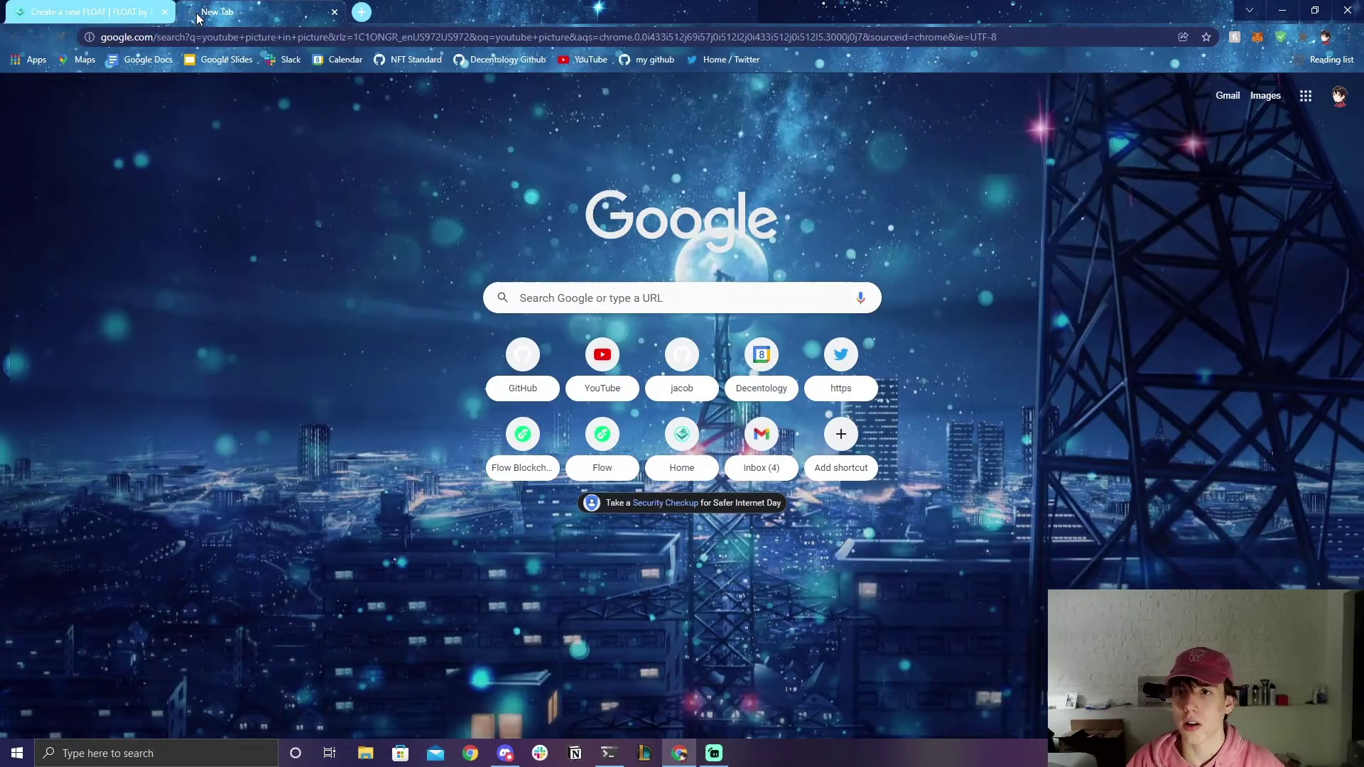
drag(257, 107, 203, 107)
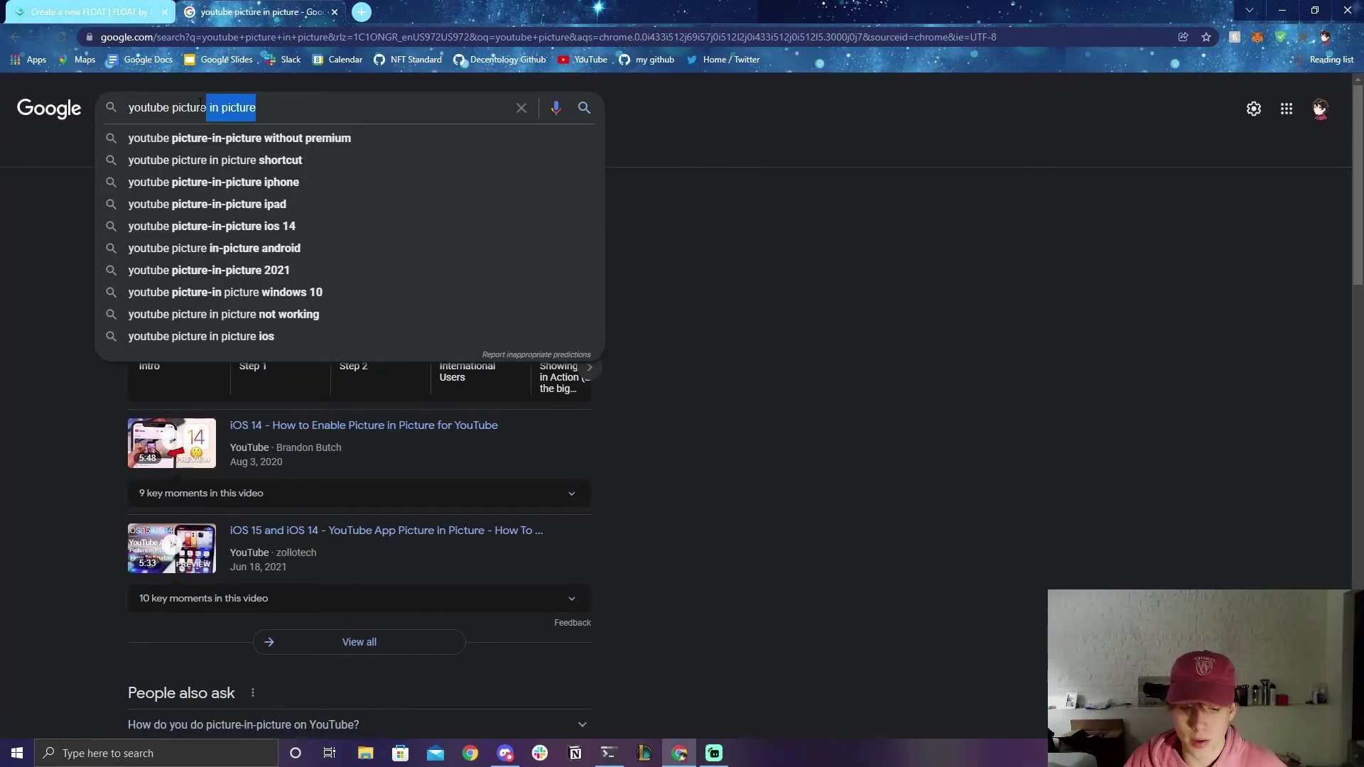
key(BackSpace)
key(Return)
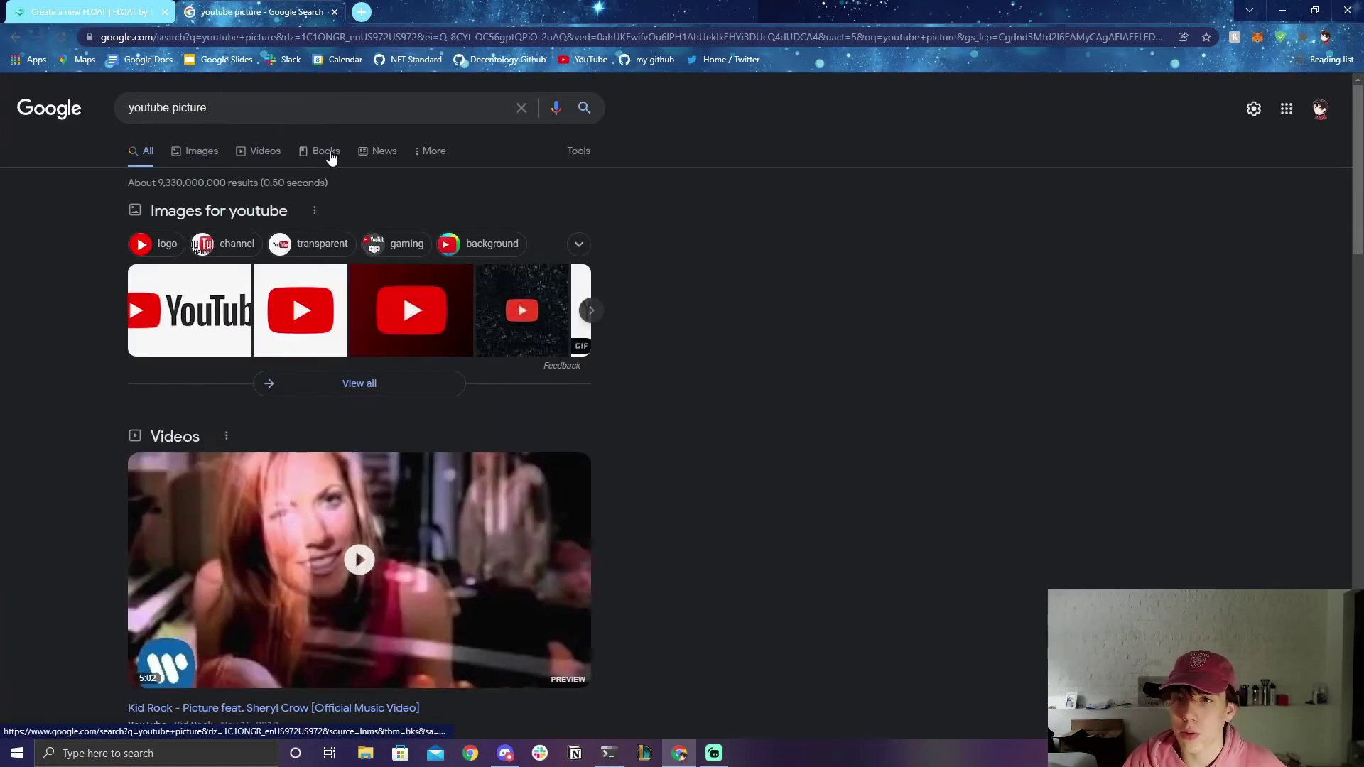
click(186, 156)
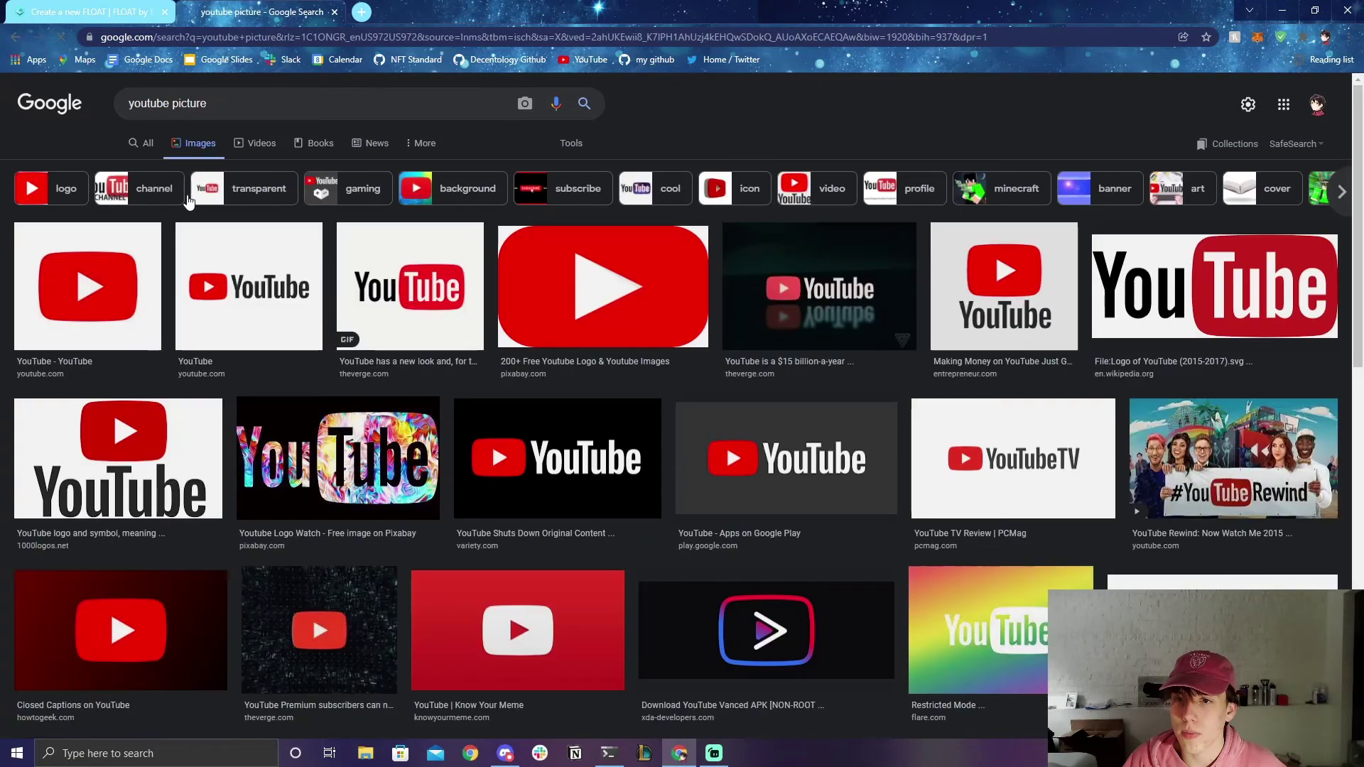
click(110, 283)
drag(207, 93, 170, 102)
text(lgoo)
key(Return)
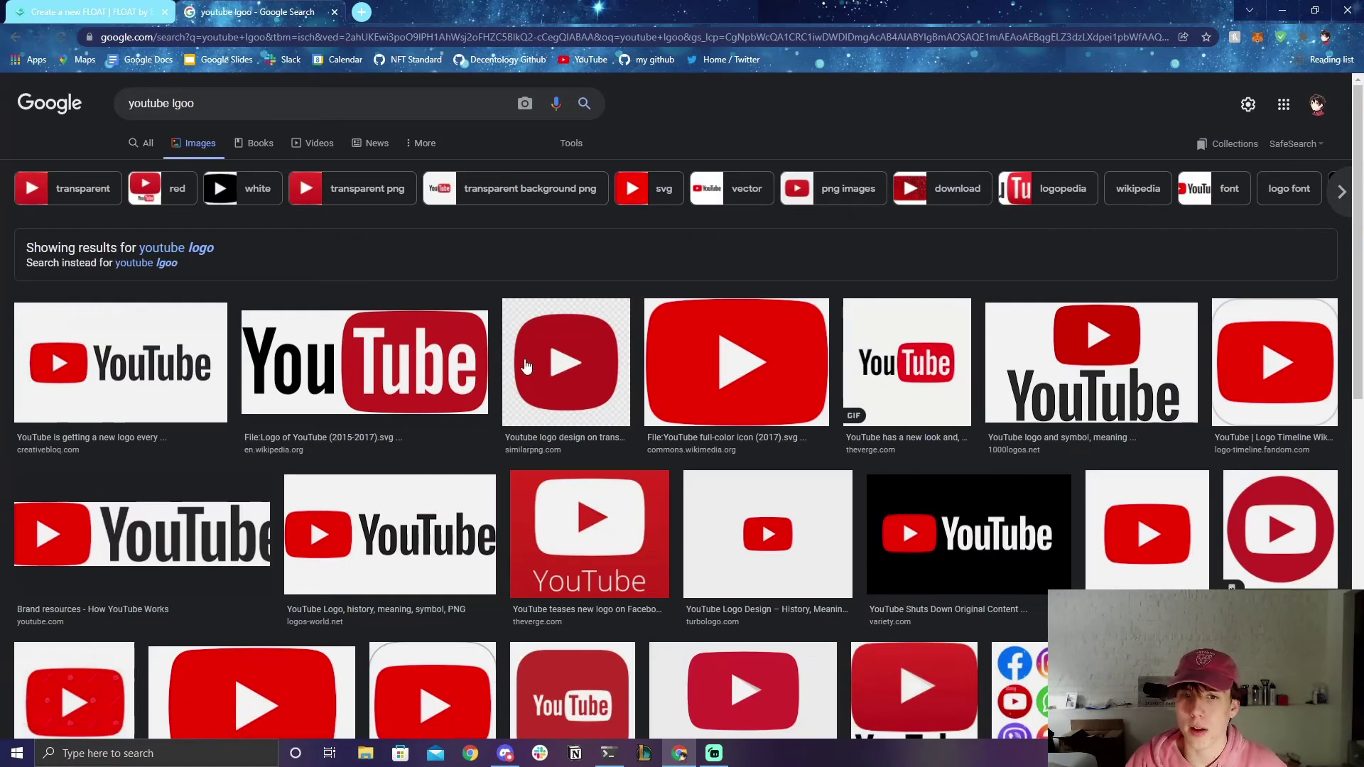
Step: Save the transparent YouTube logo as youtubelogo.png and return to the FLOAT form
click(534, 347)
right_click(952, 287)
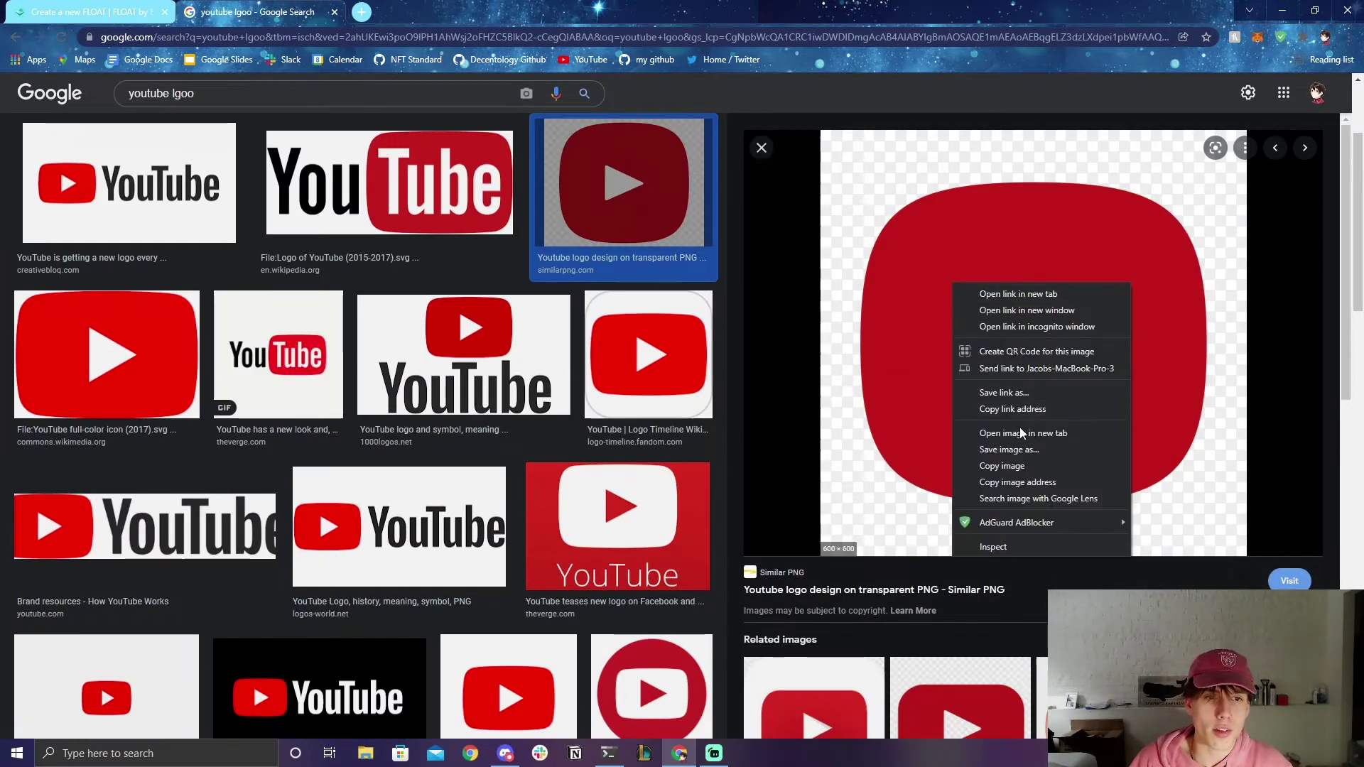
click(1027, 452)
text(youtubeloigo)
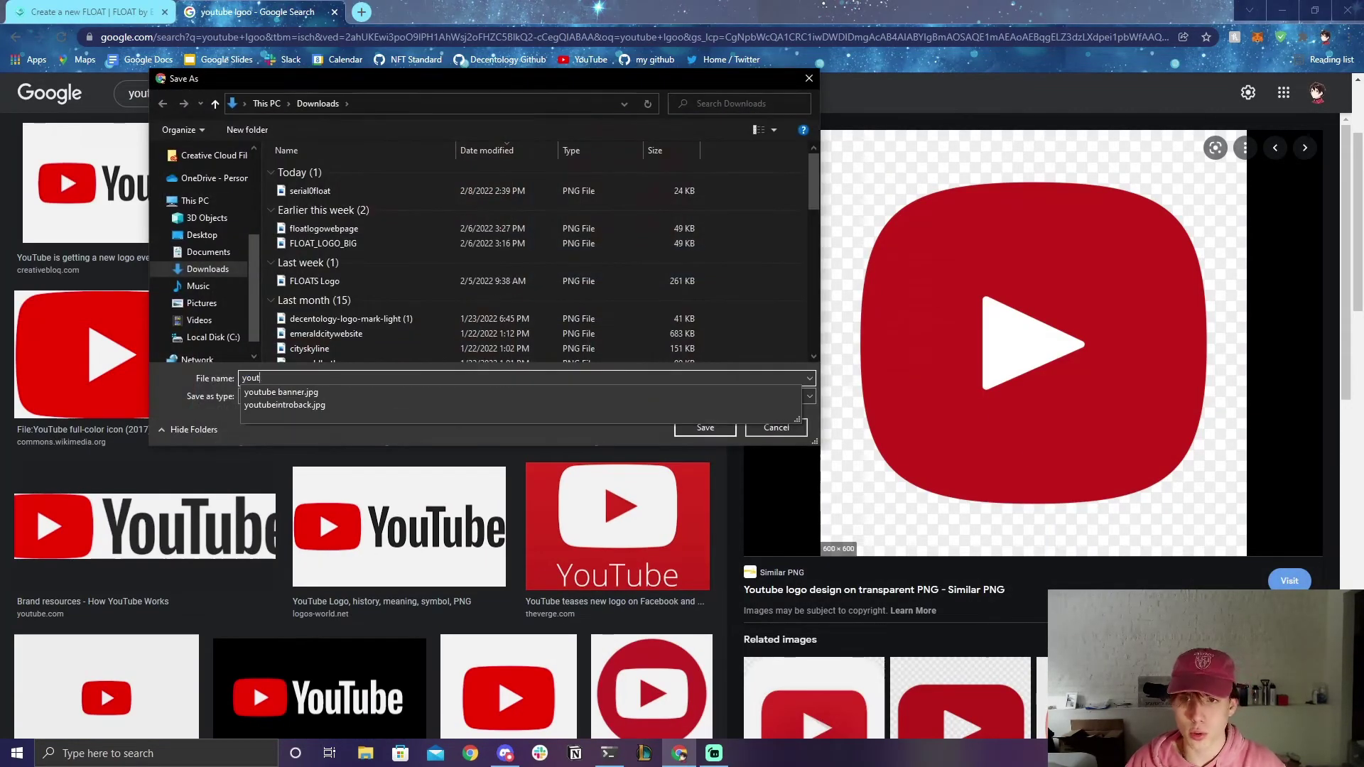
key(Return)
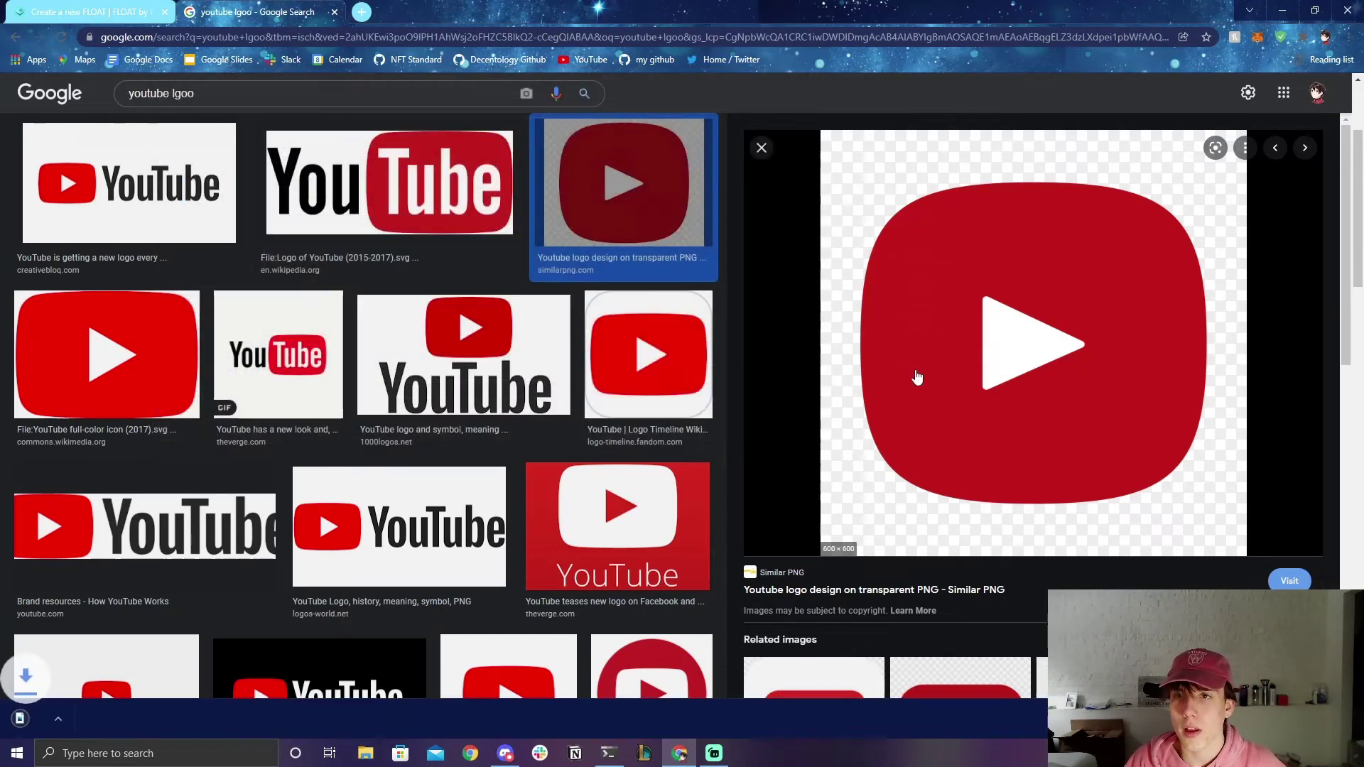
key(ctrl+Tab)
click(512, 511)
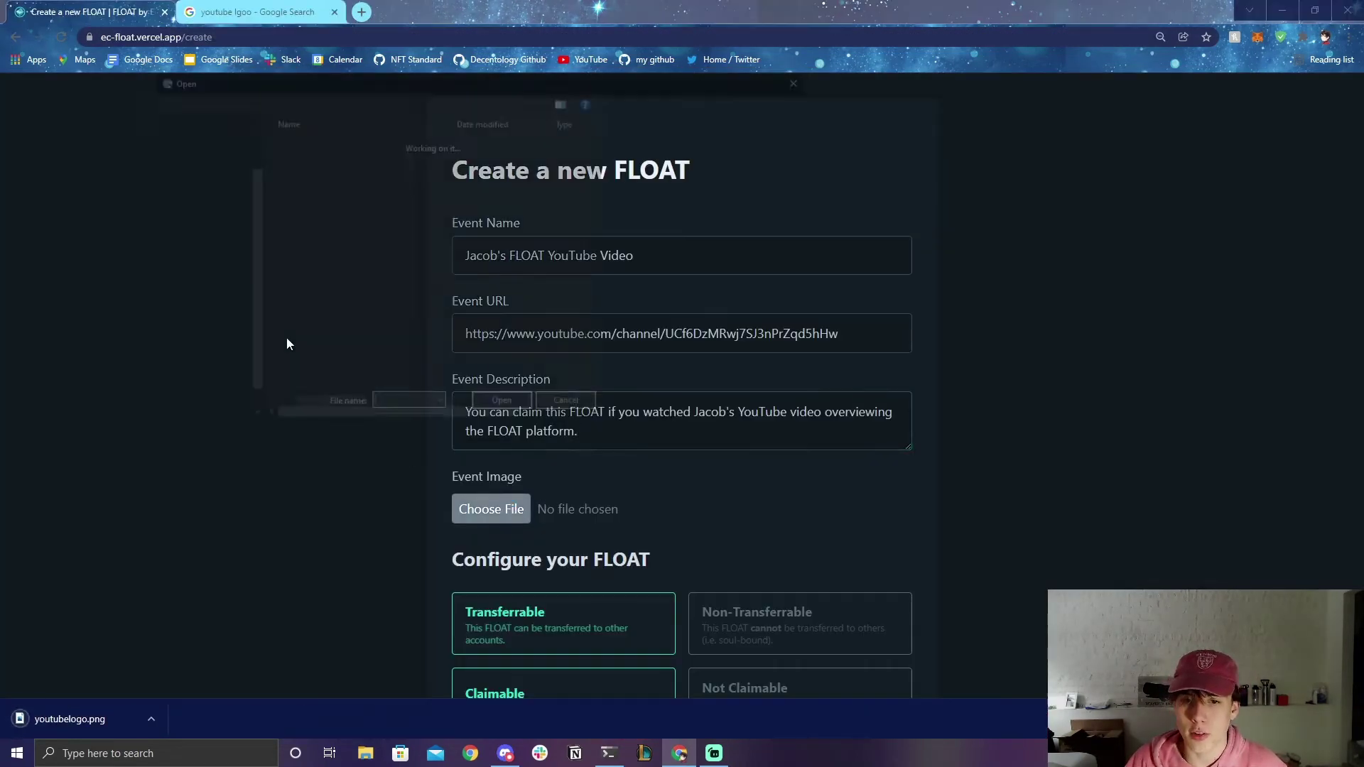
Step: Pick youtubelogo.png as the event image and check it on the preview card
double_click(326, 192)
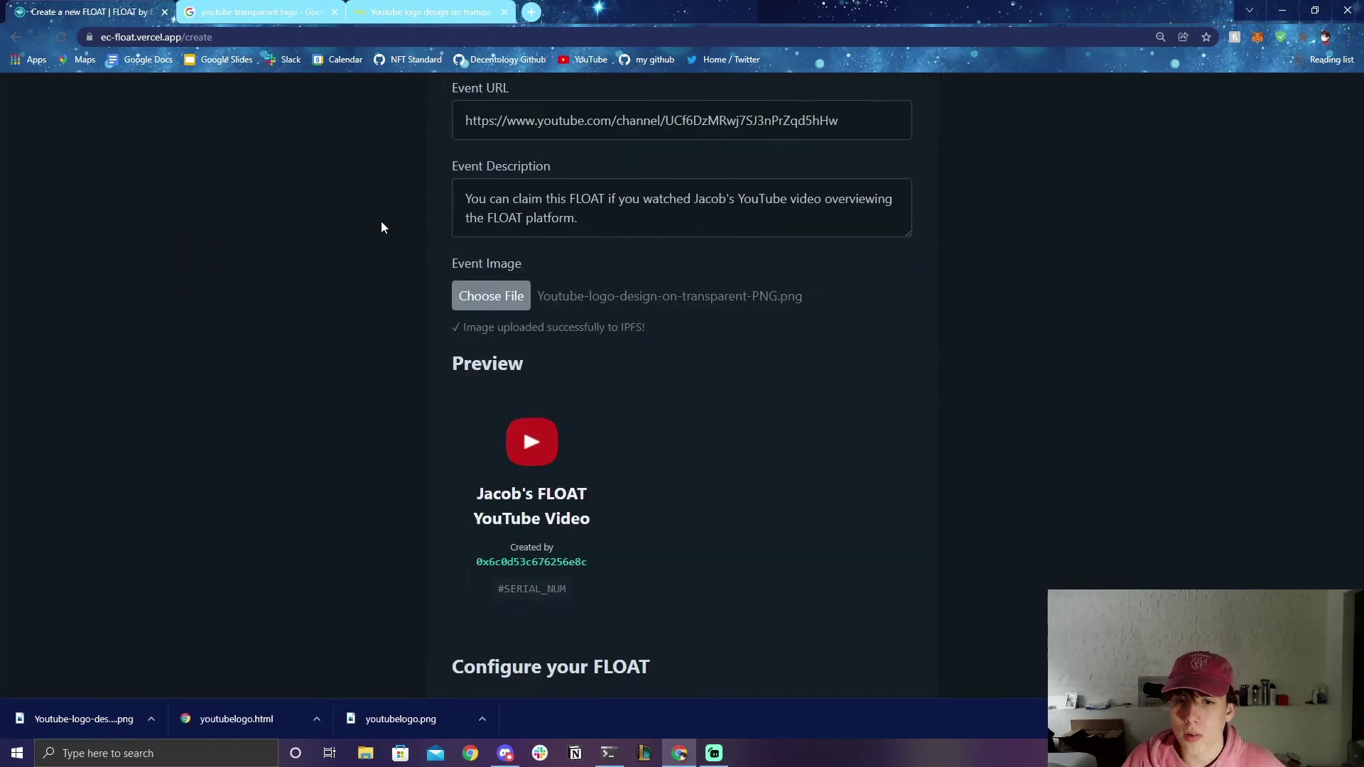
scroll(371, 302, down, 2)
scroll(775, 334, up, 1)
scroll(775, 334, up, 1)
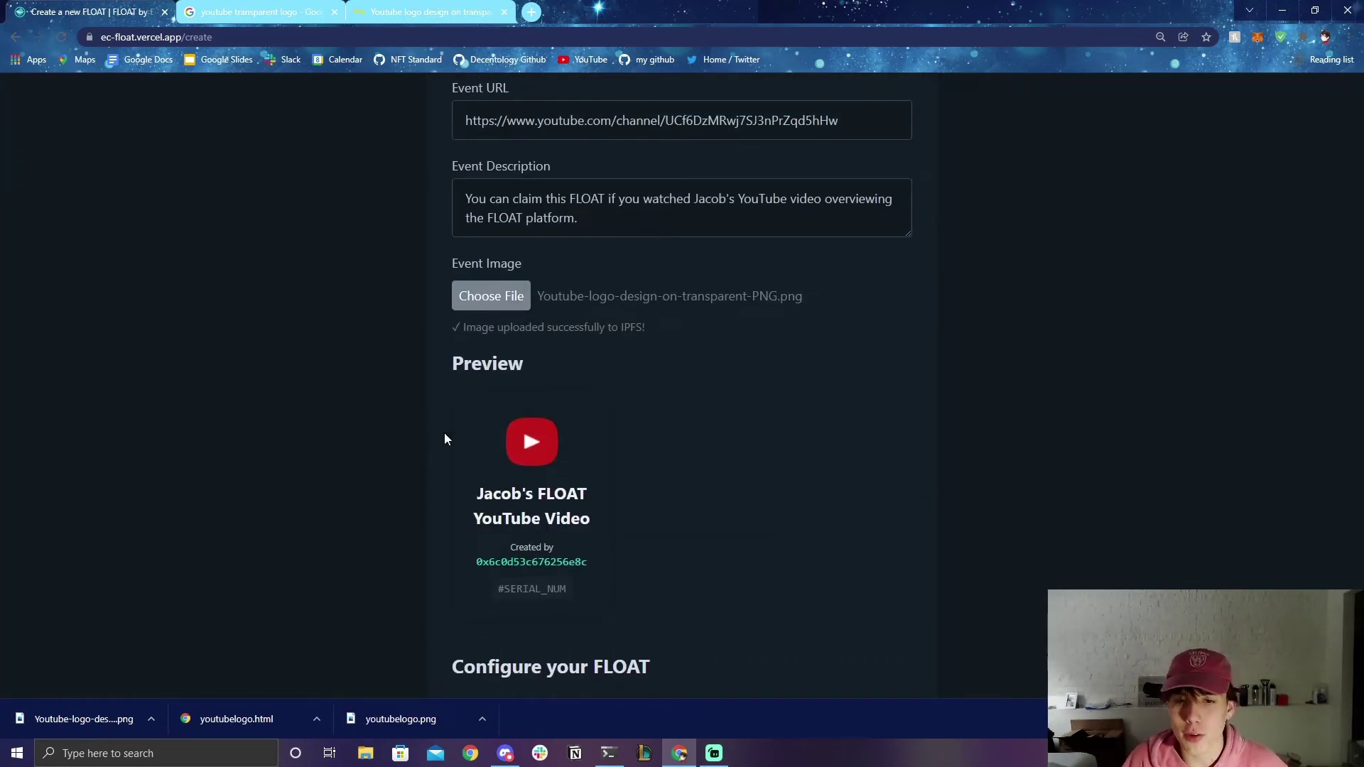
scroll(607, 440, down, 1)
scroll(713, 419, up, 3)
scroll(554, 480, down, 3)
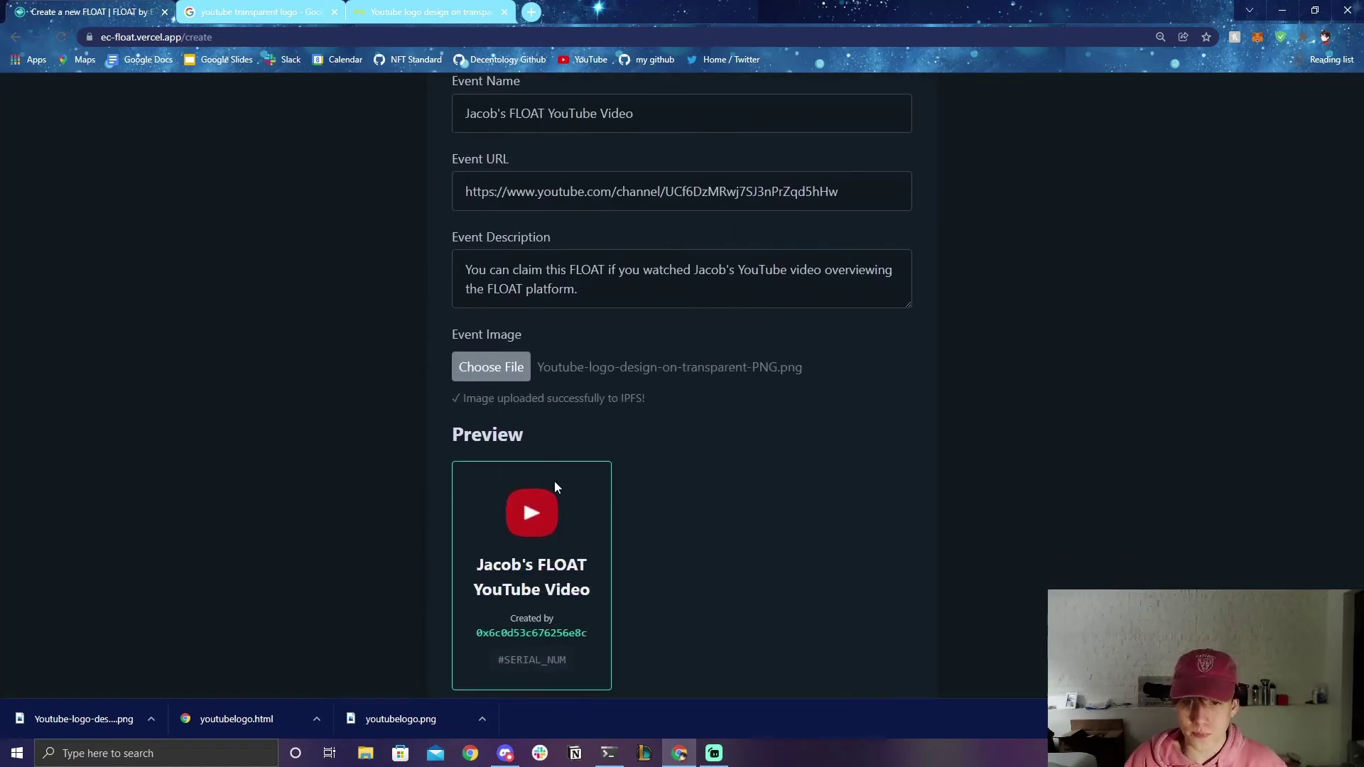
Step: Delete 'FLOAT' from the event name so it reads the creator's name plus 'YouTube Video'
scroll(467, 444, up, 3)
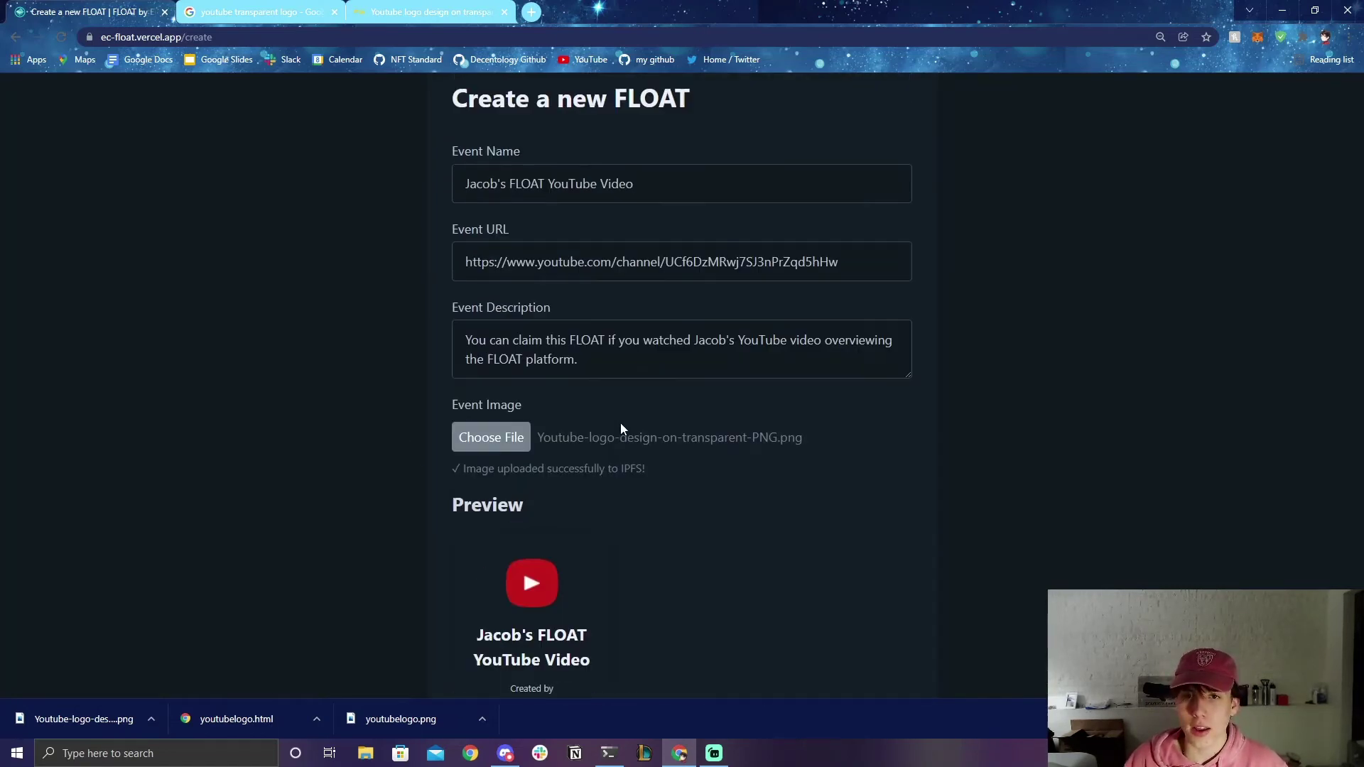
scroll(502, 490, down, 3)
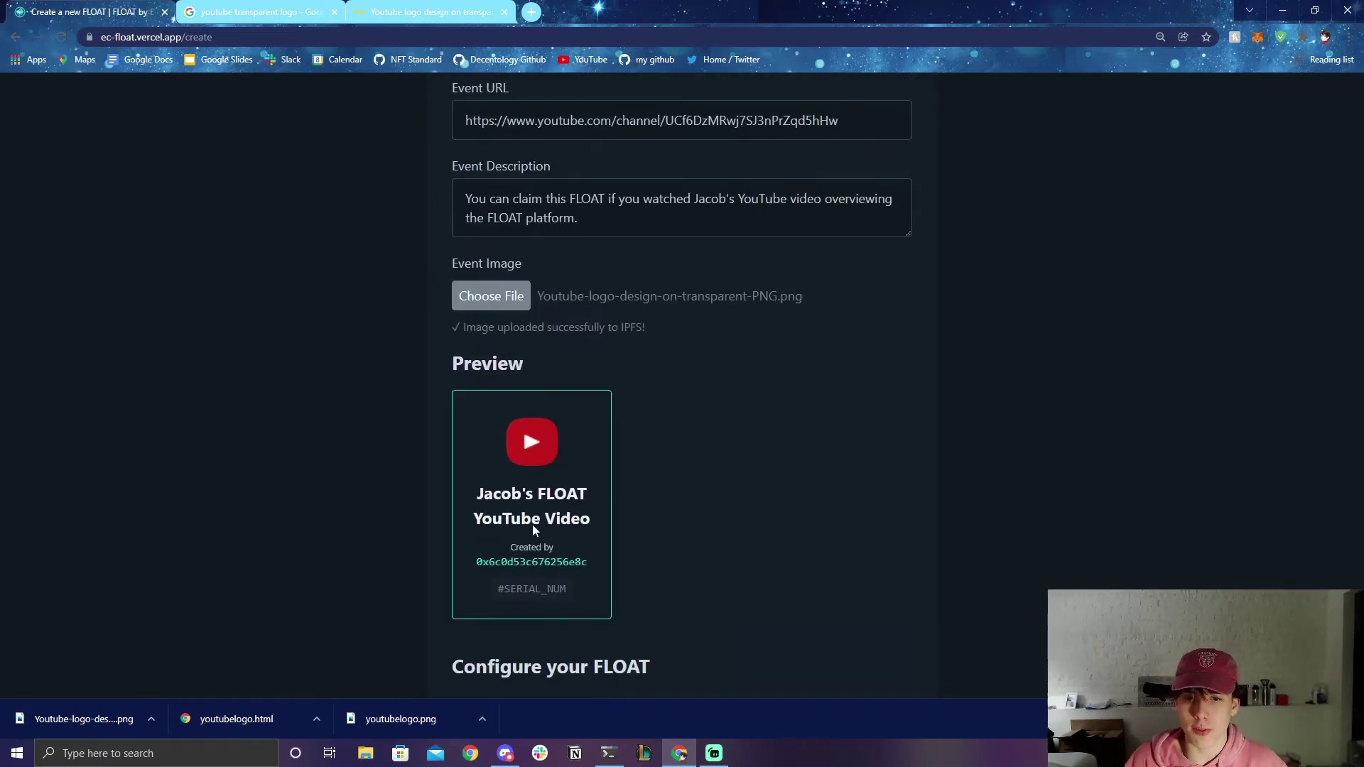
scroll(465, 513, up, 5)
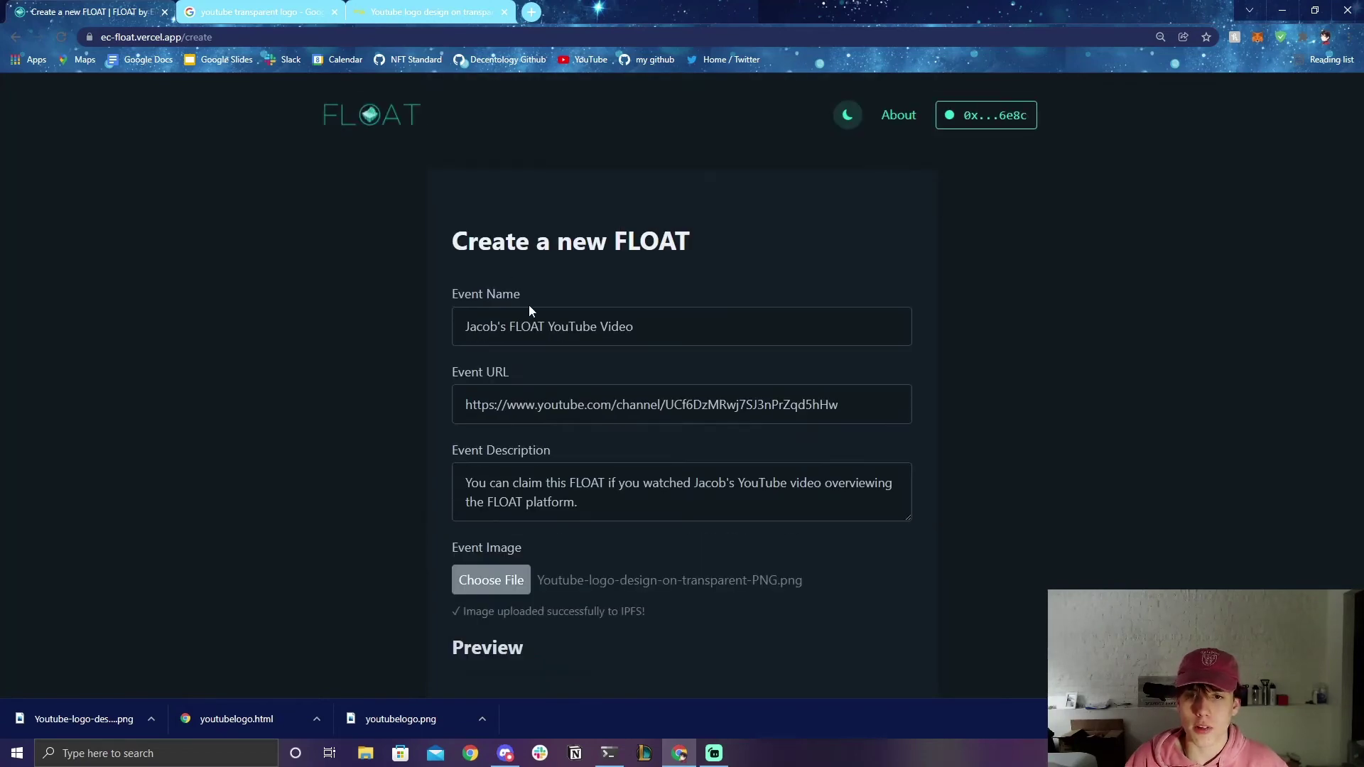
click(517, 327)
key(BackSpace)
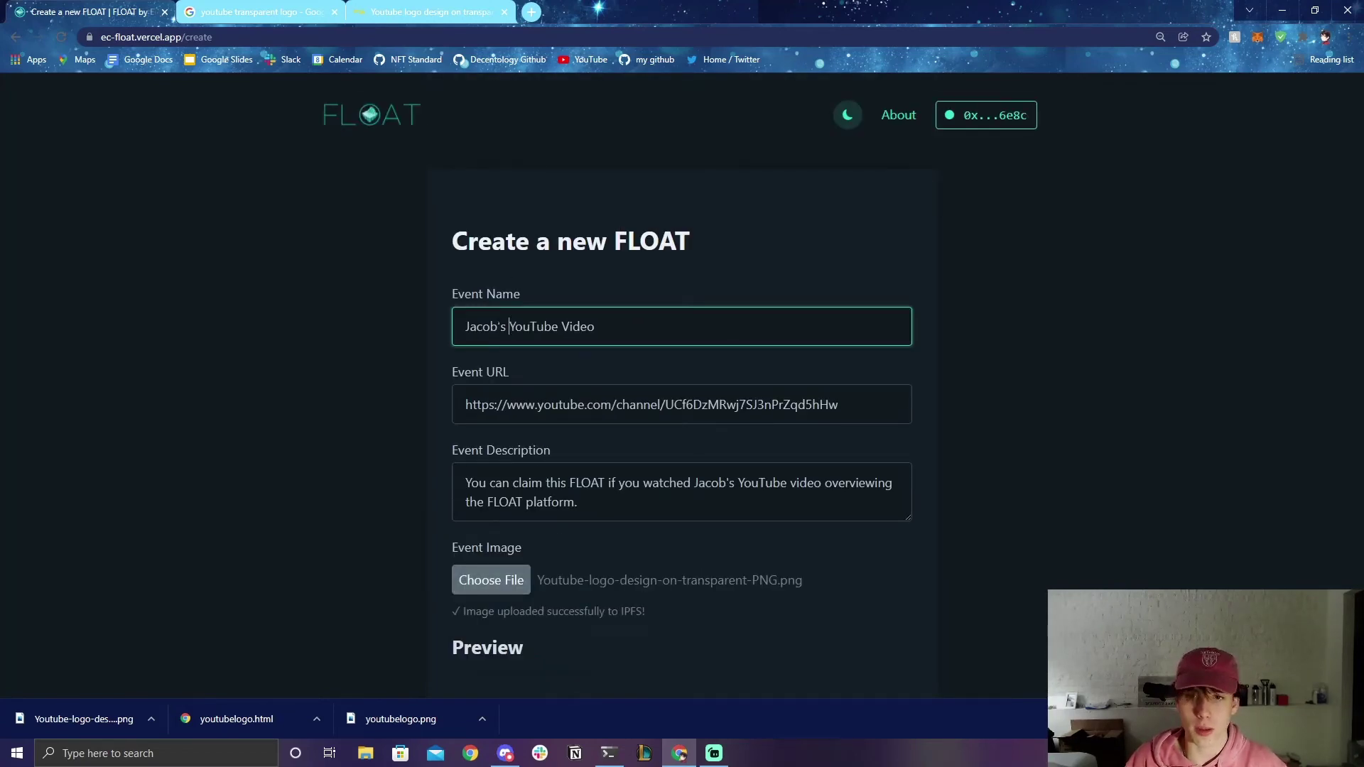
scroll(253, 275, down, 6)
scroll(308, 307, up, 5)
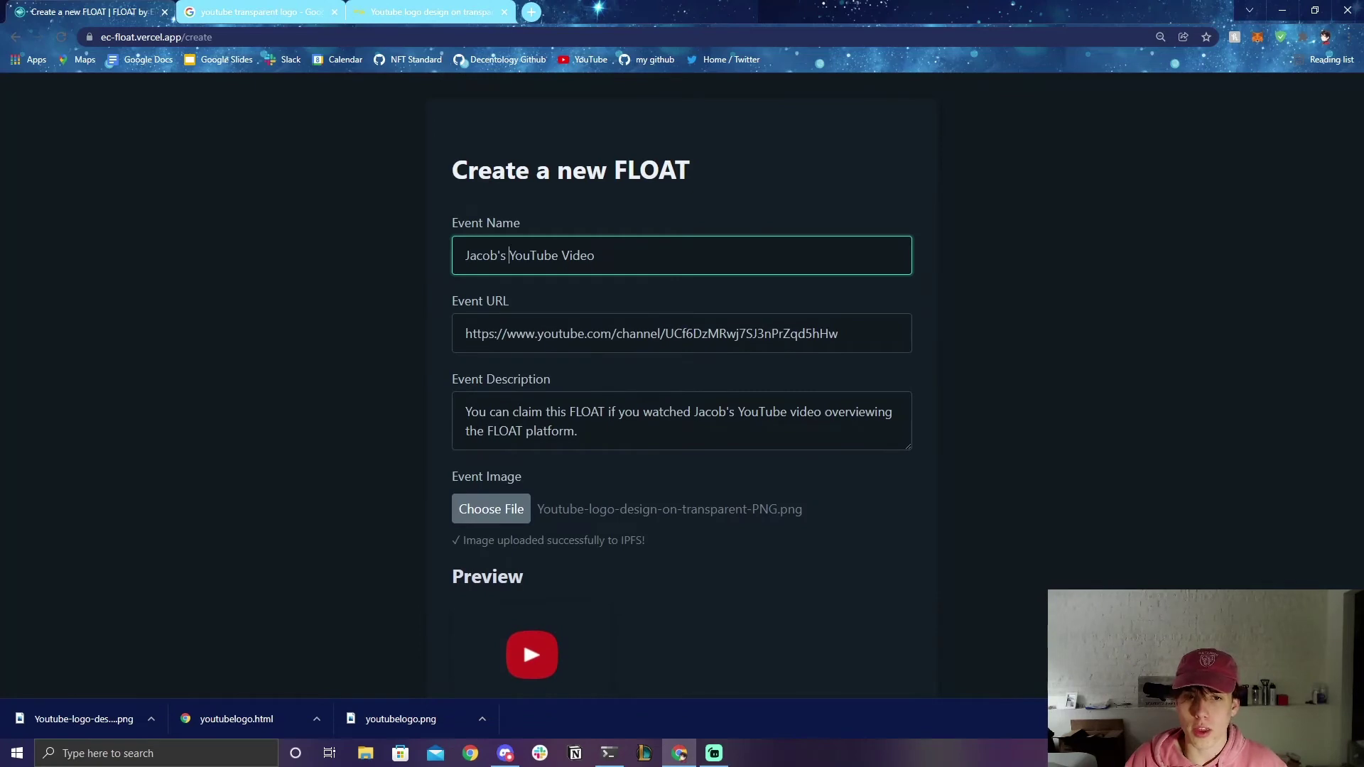
scroll(743, 386, down, 6)
scroll(597, 313, up, 4)
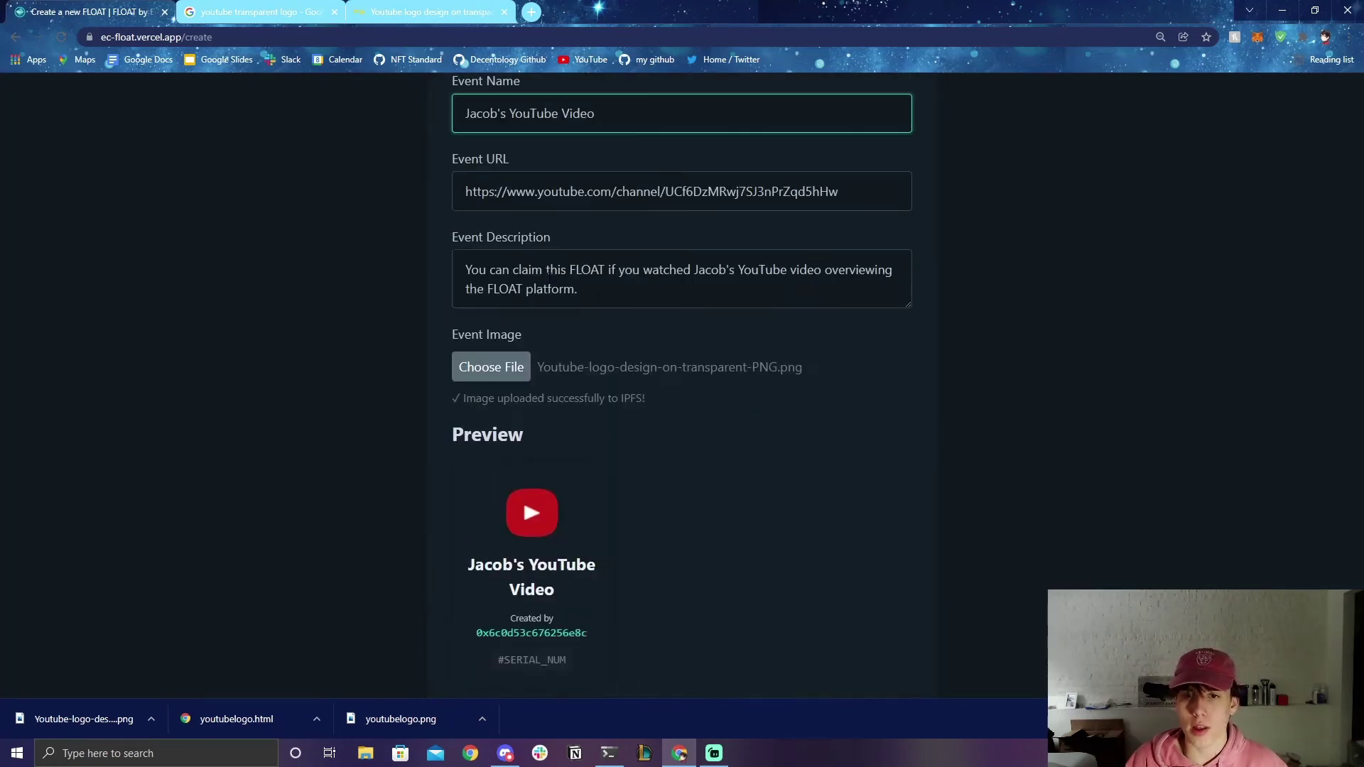
scroll(508, 370, down, 2)
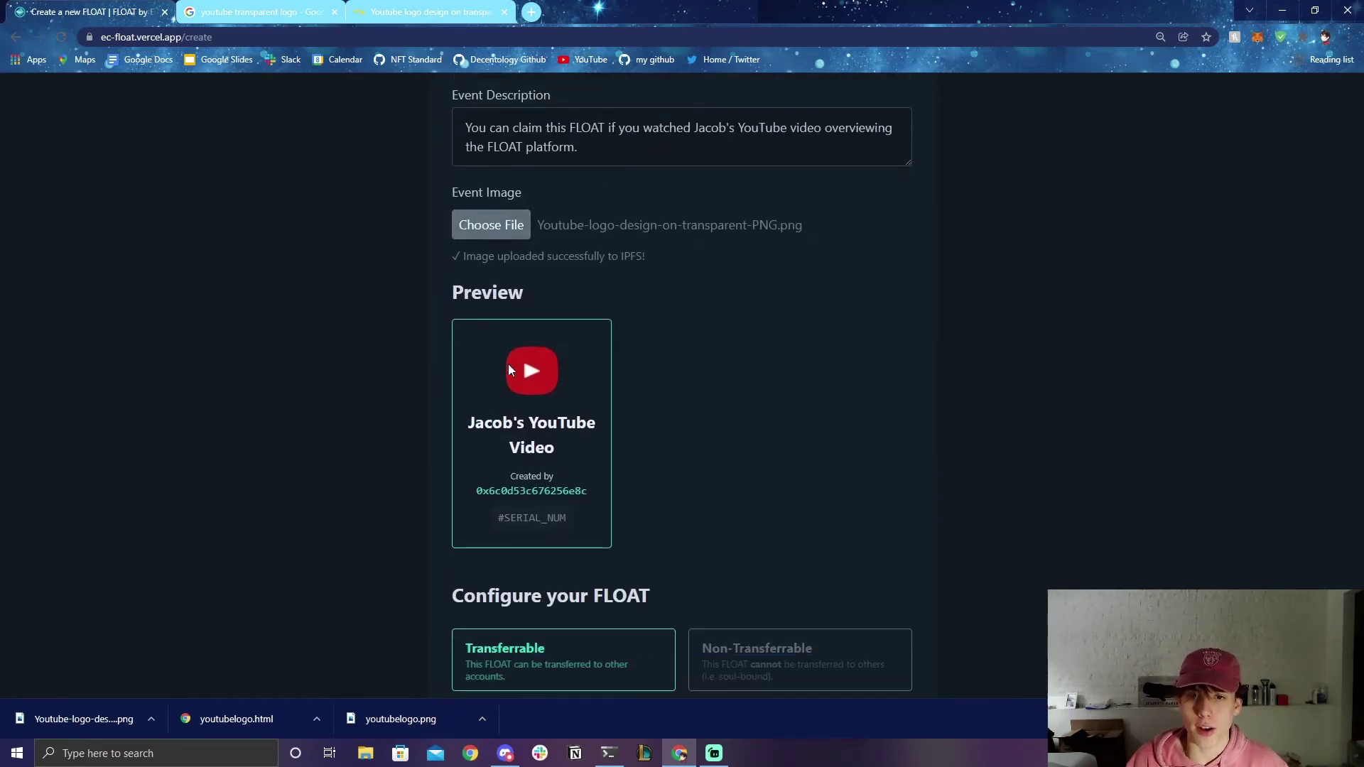
scroll(518, 383, down, 6)
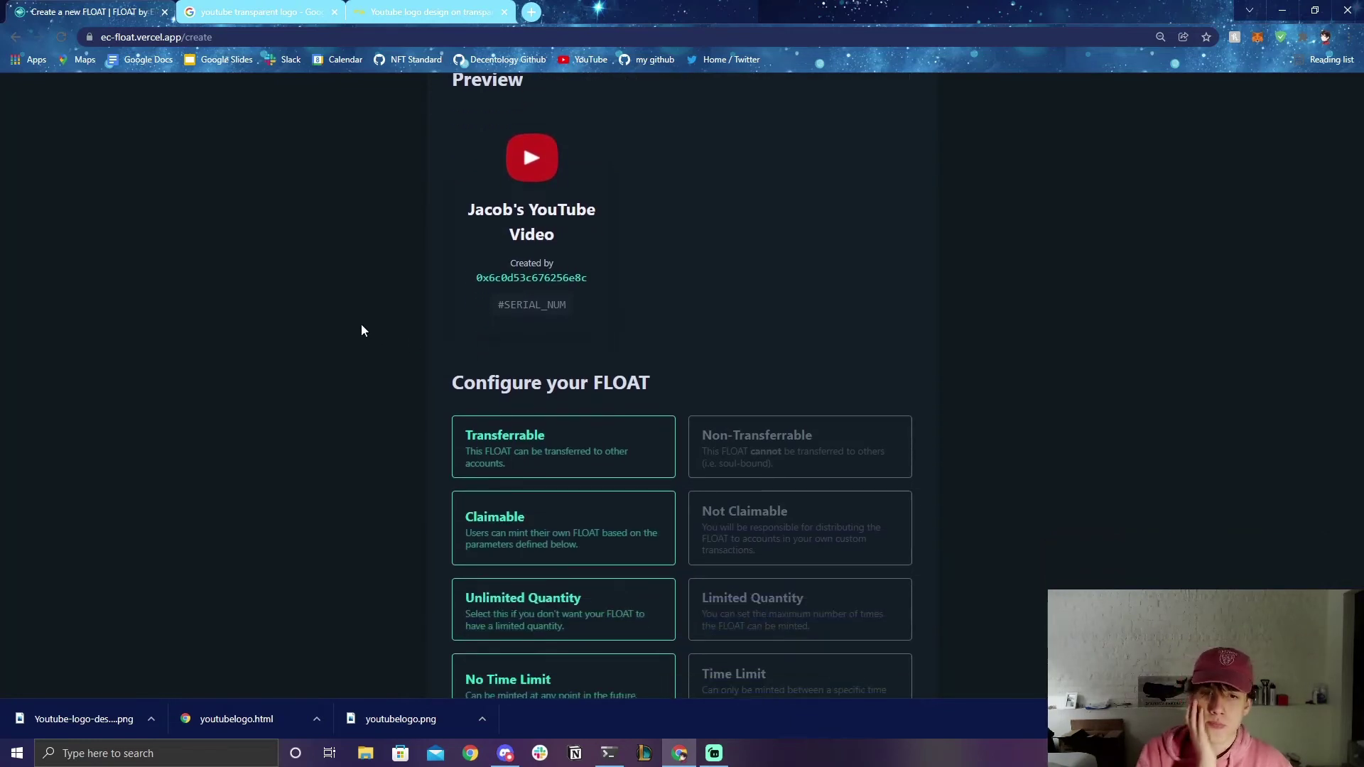
scroll(679, 330, up, 1)
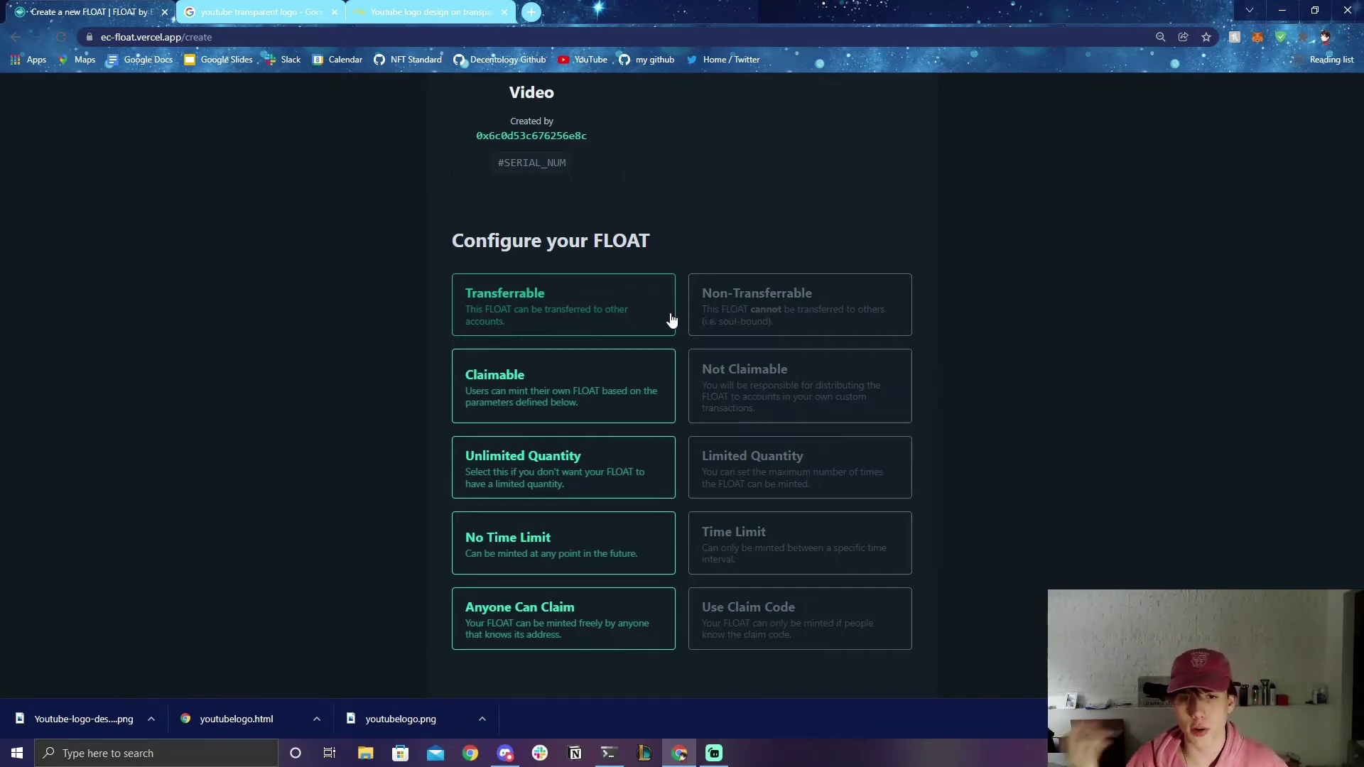
scroll(681, 323, down, 1)
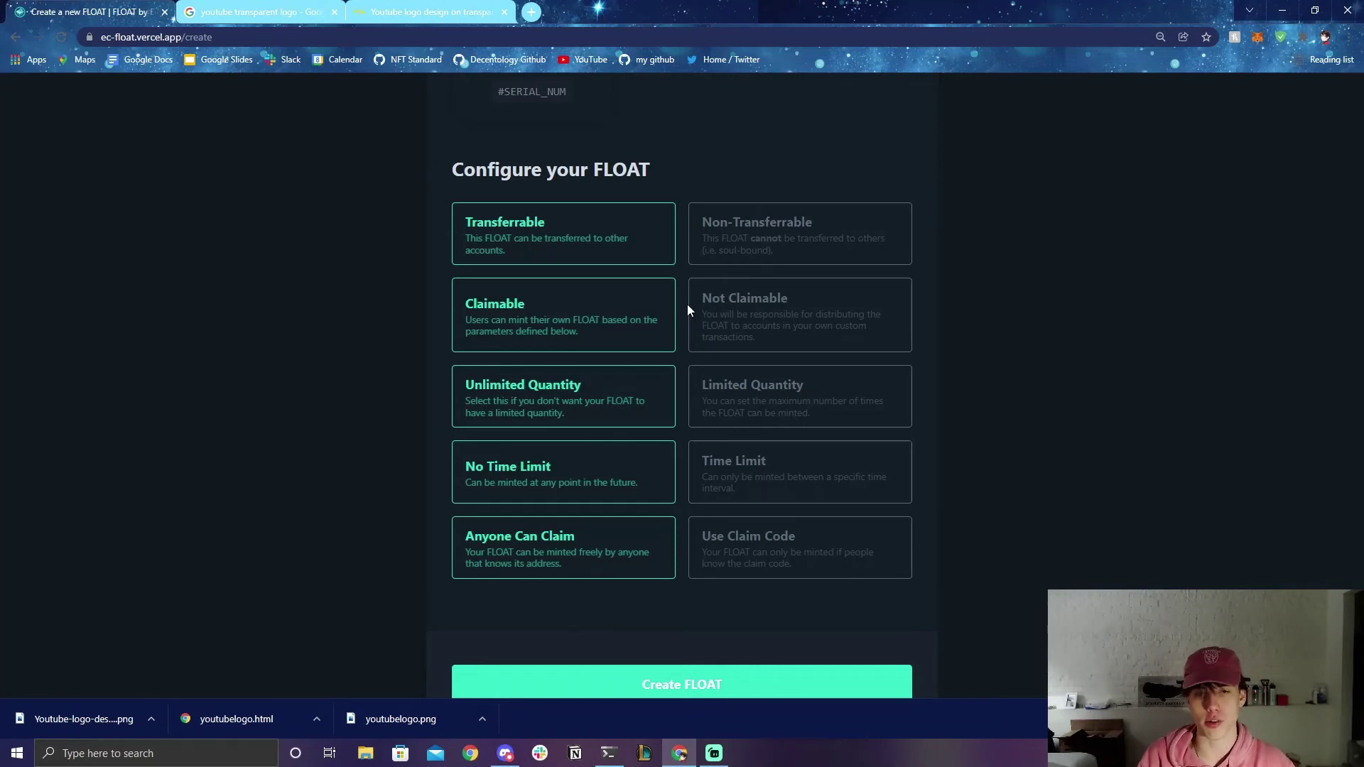
click(789, 316)
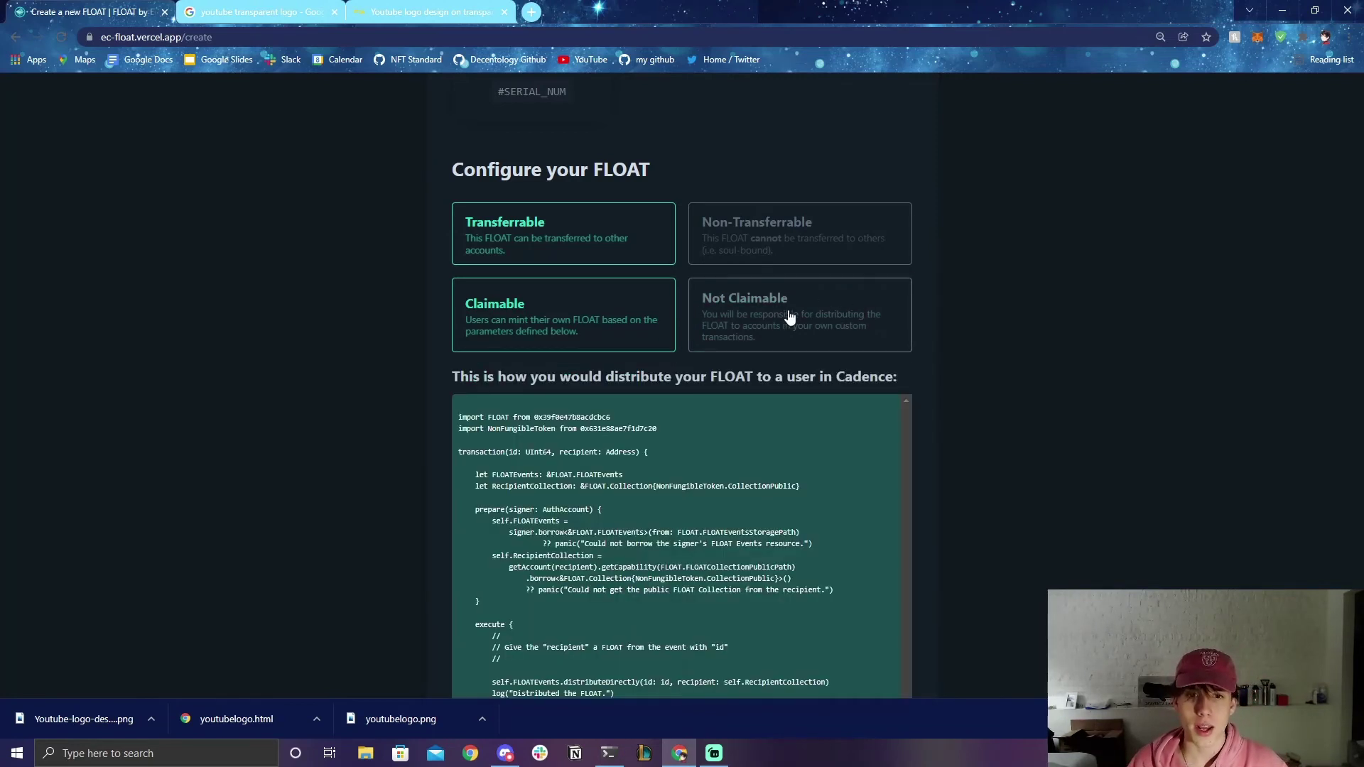
scroll(1012, 307, down, 3)
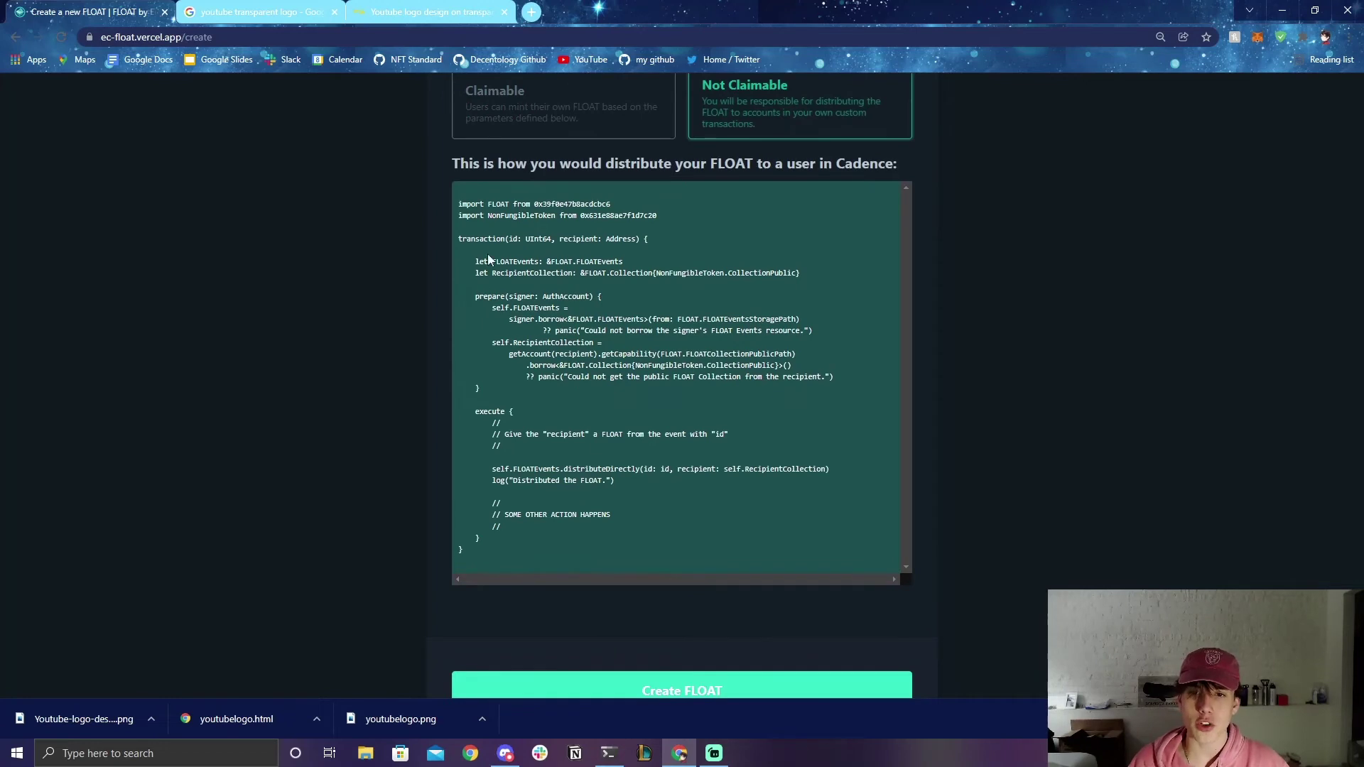
drag(460, 193, 527, 552)
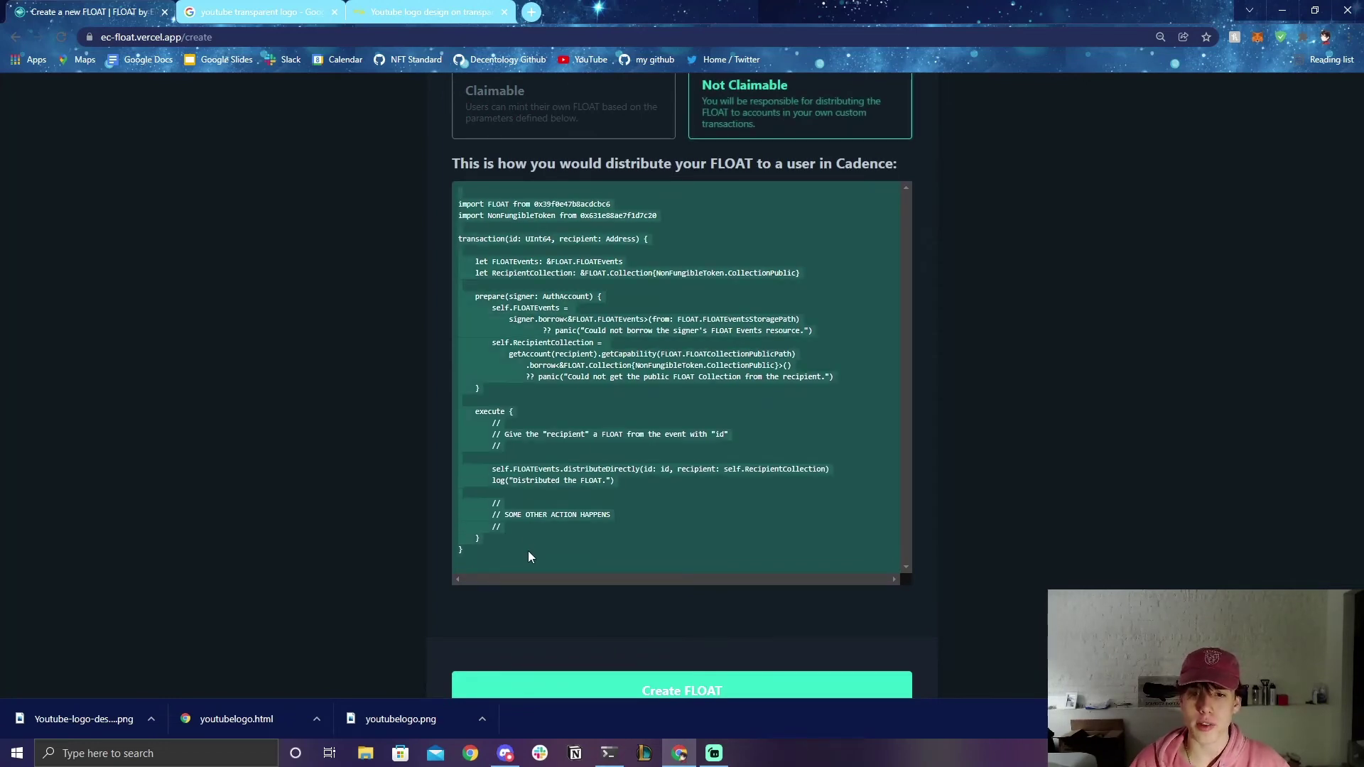
click(518, 424)
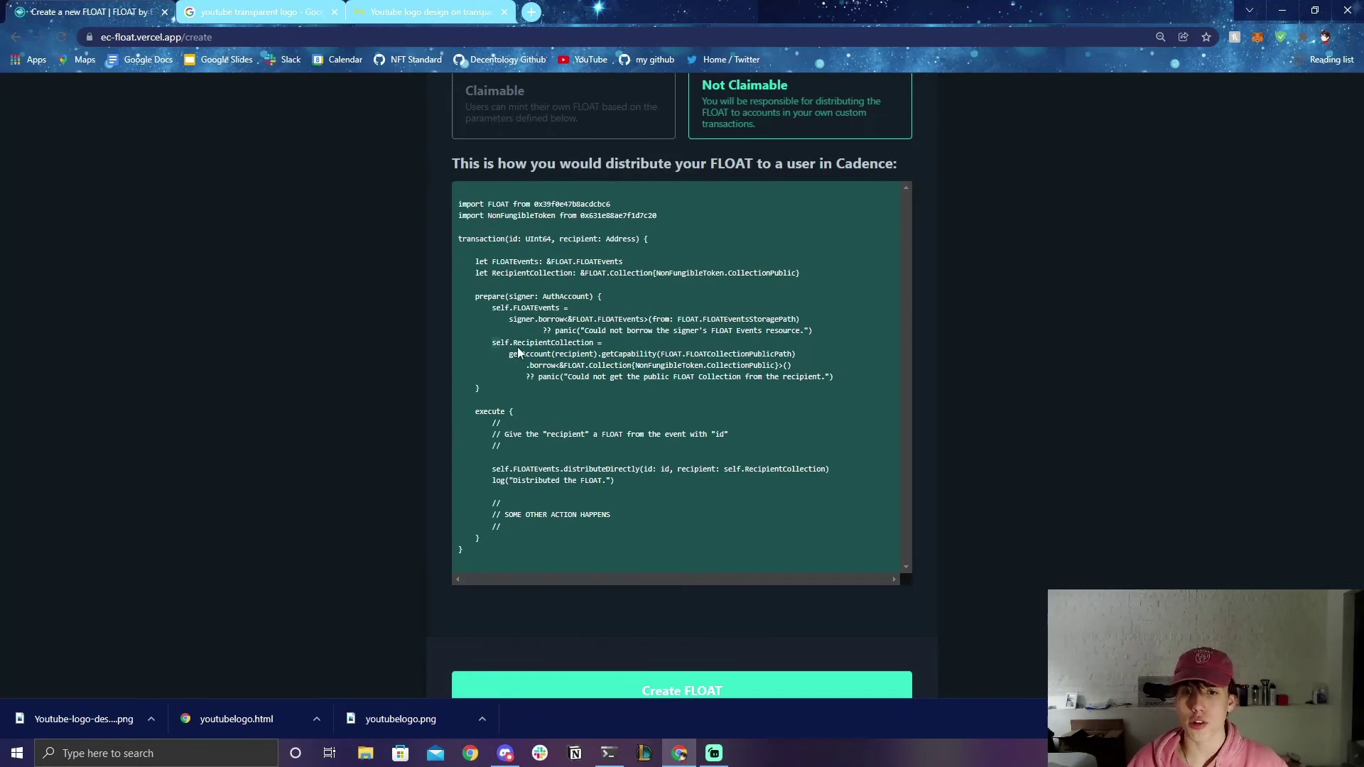
drag(518, 351, 771, 386)
click(773, 392)
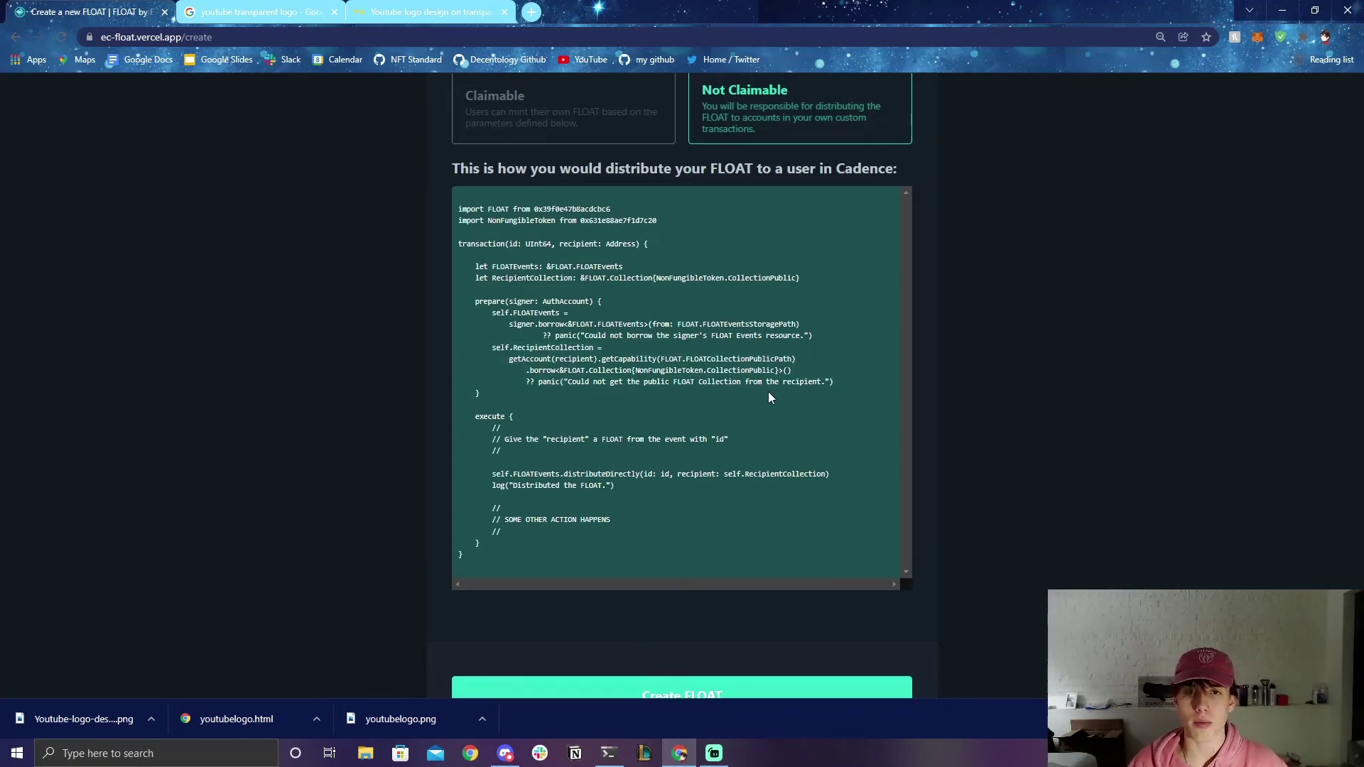
scroll(769, 392, up, 1)
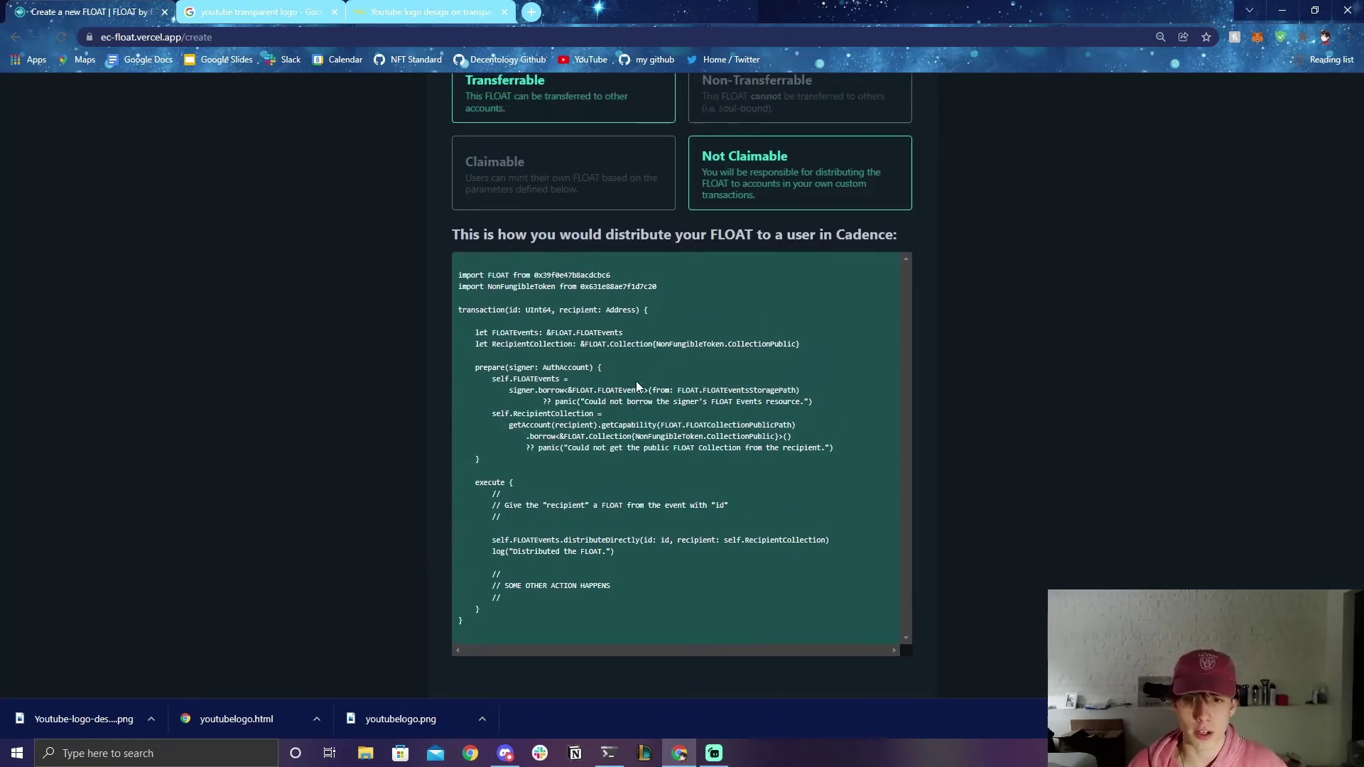
scroll(636, 381, down, 1)
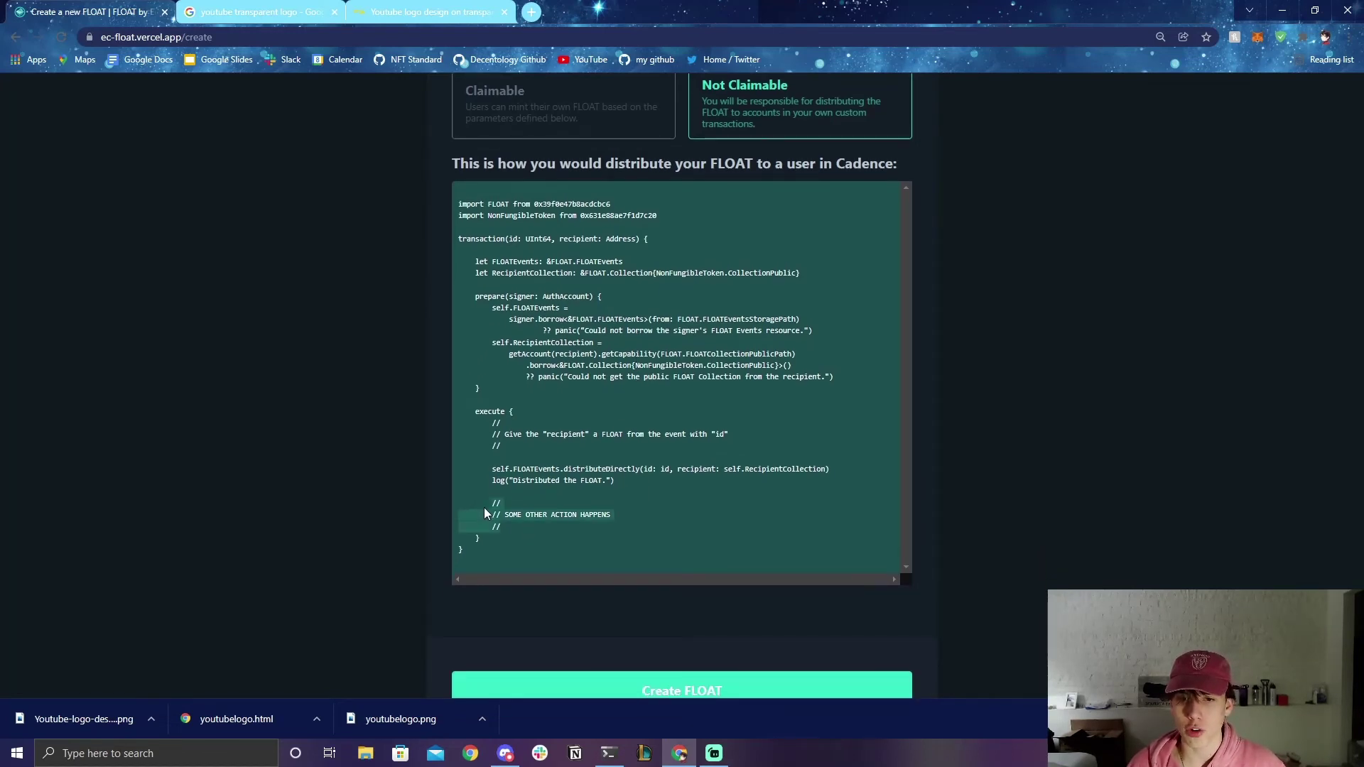
drag(502, 504, 495, 511)
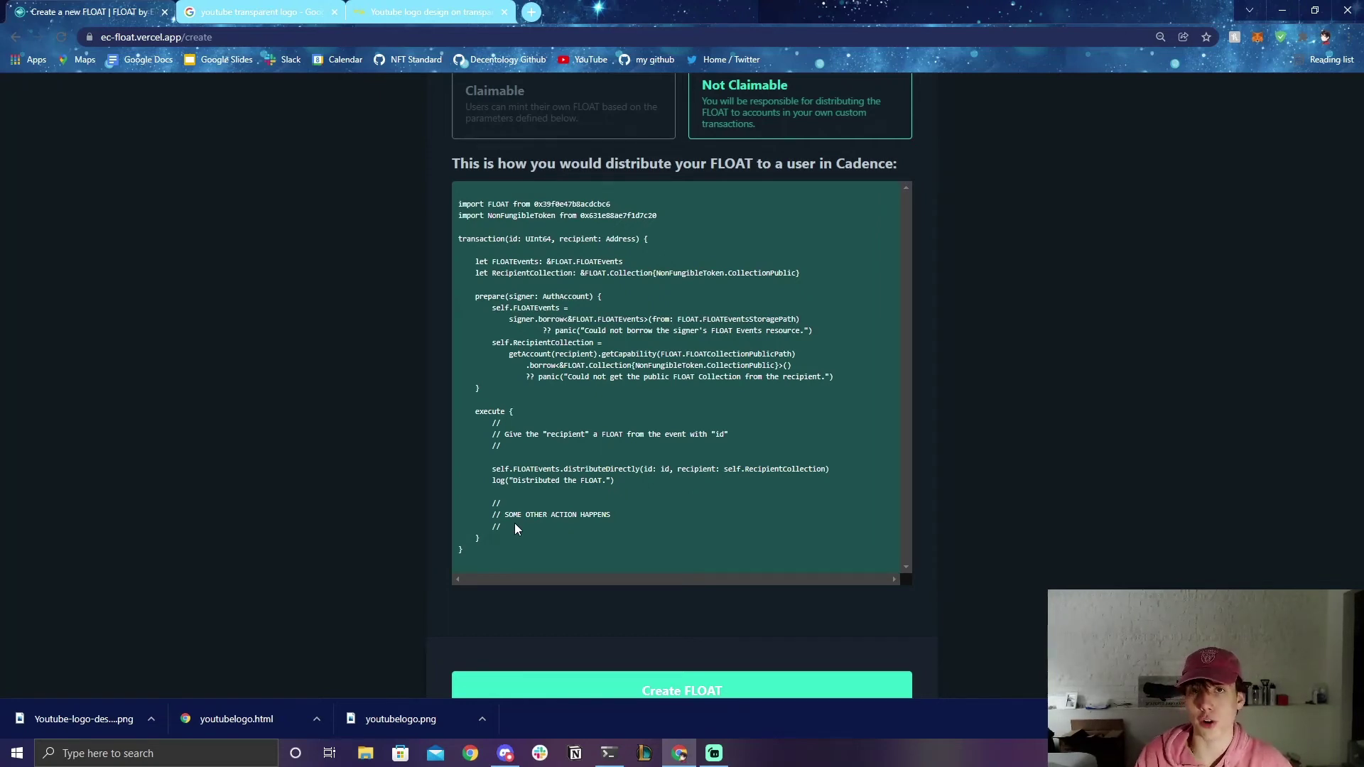
drag(458, 206, 587, 560)
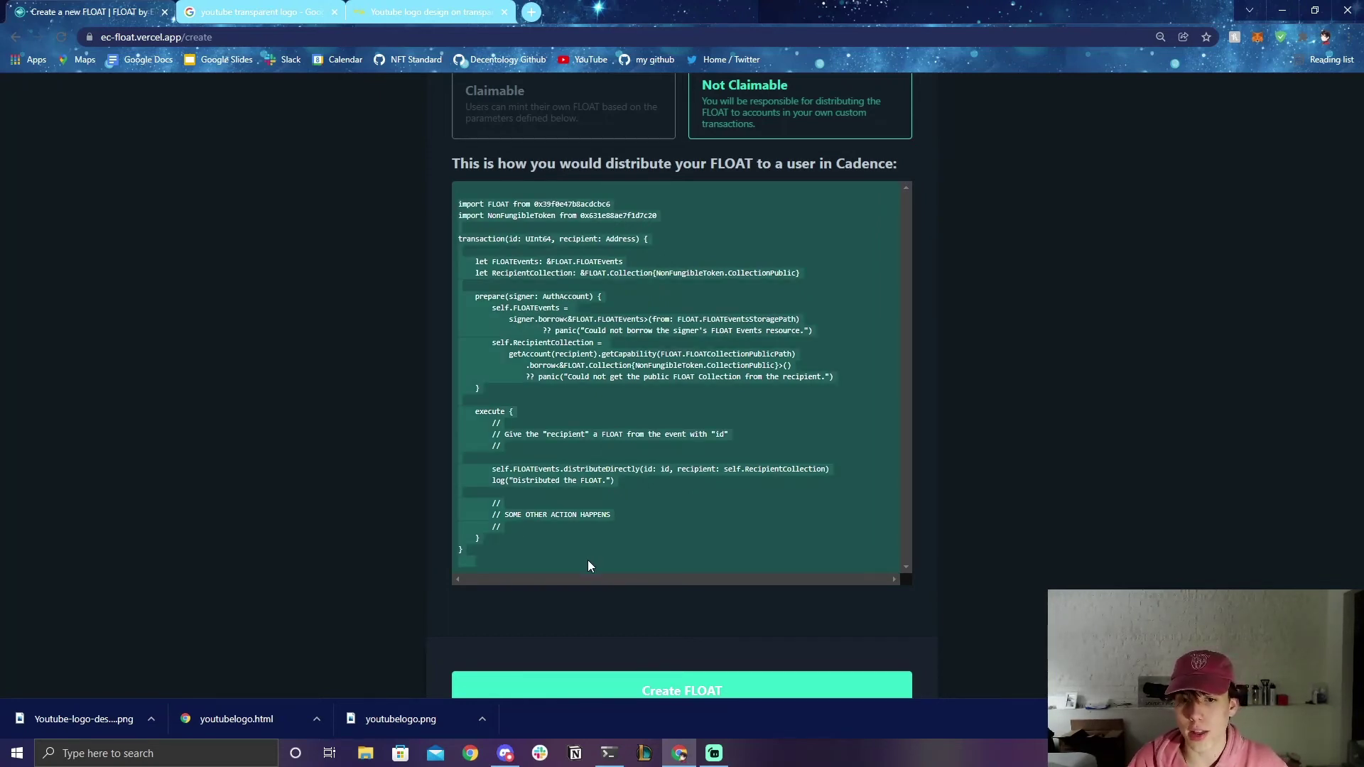
click(531, 513)
scroll(530, 410, up, 4)
click(491, 398)
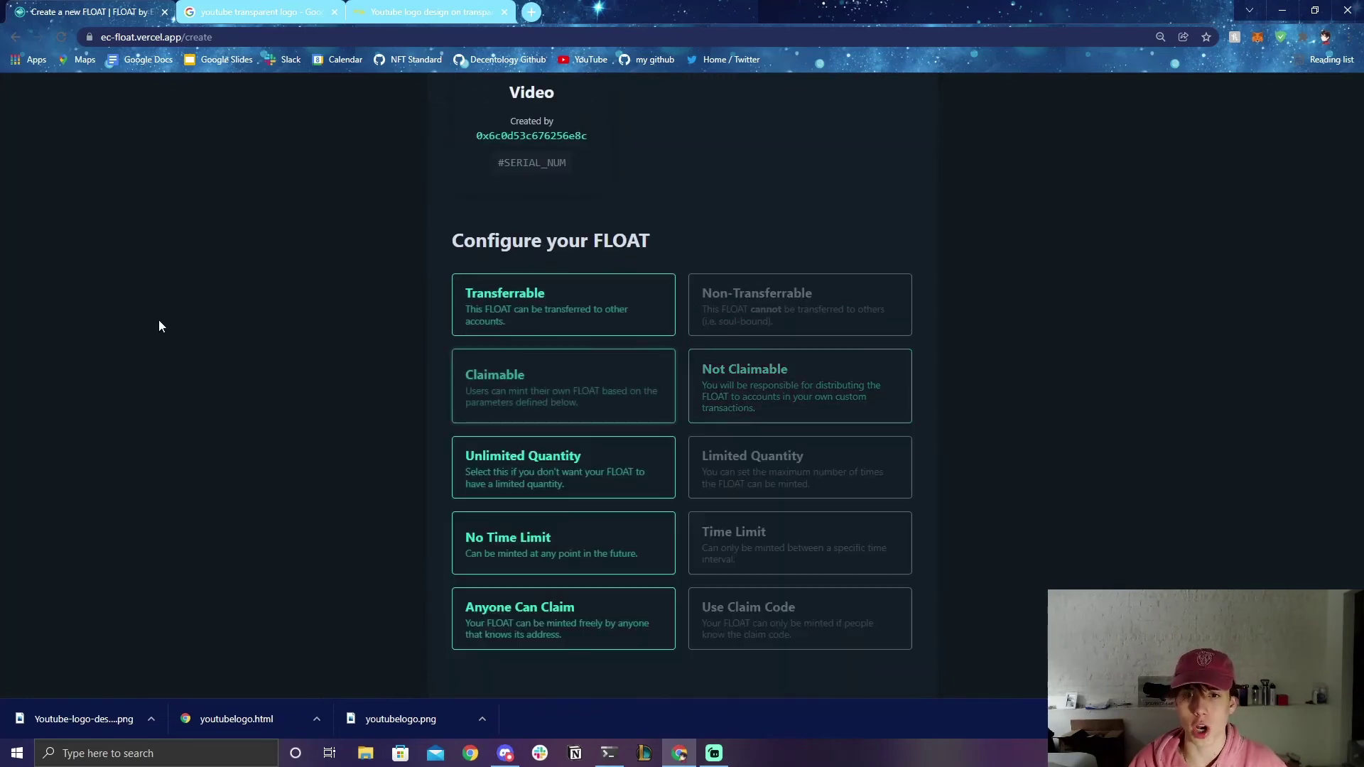
Step: Try a time-interval limit, then revert the FLOAT to No Time Limit
scroll(283, 367, down, 1)
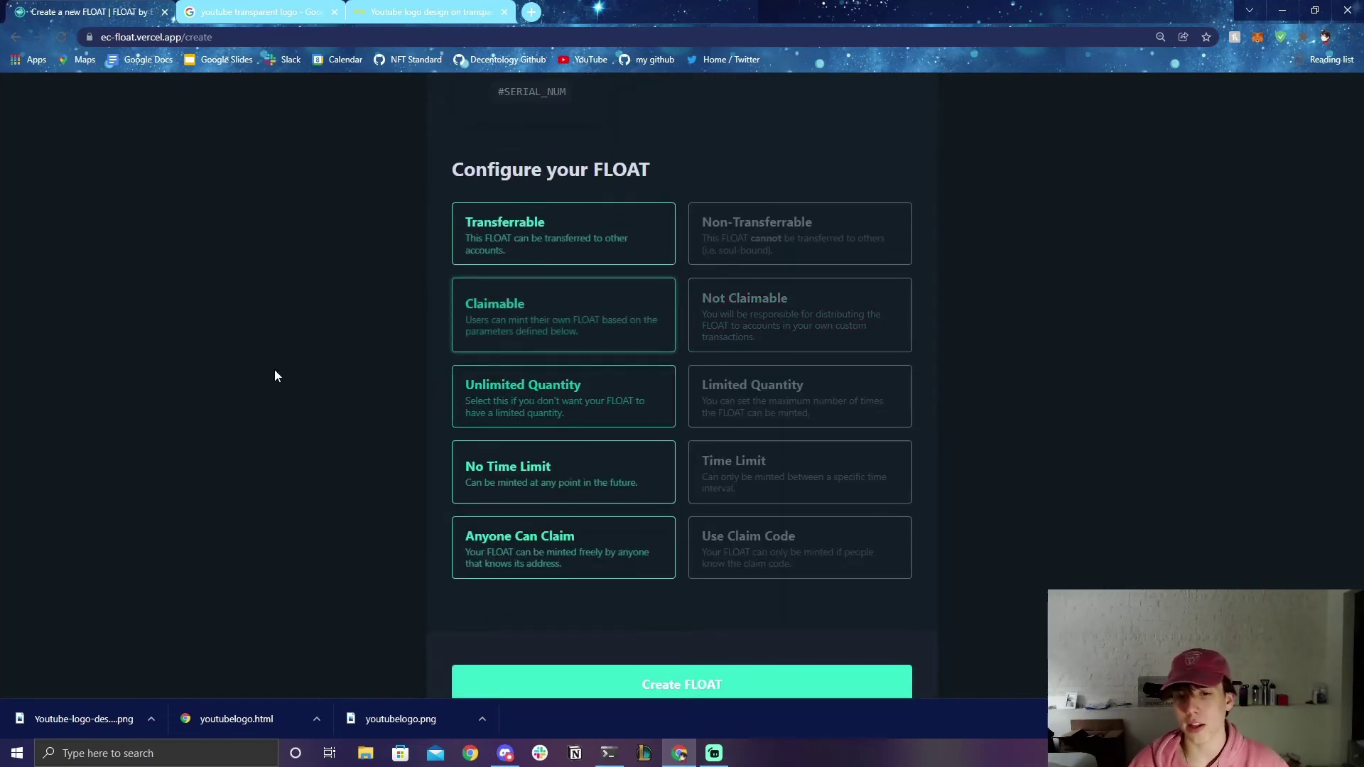
scroll(287, 425, down, 1)
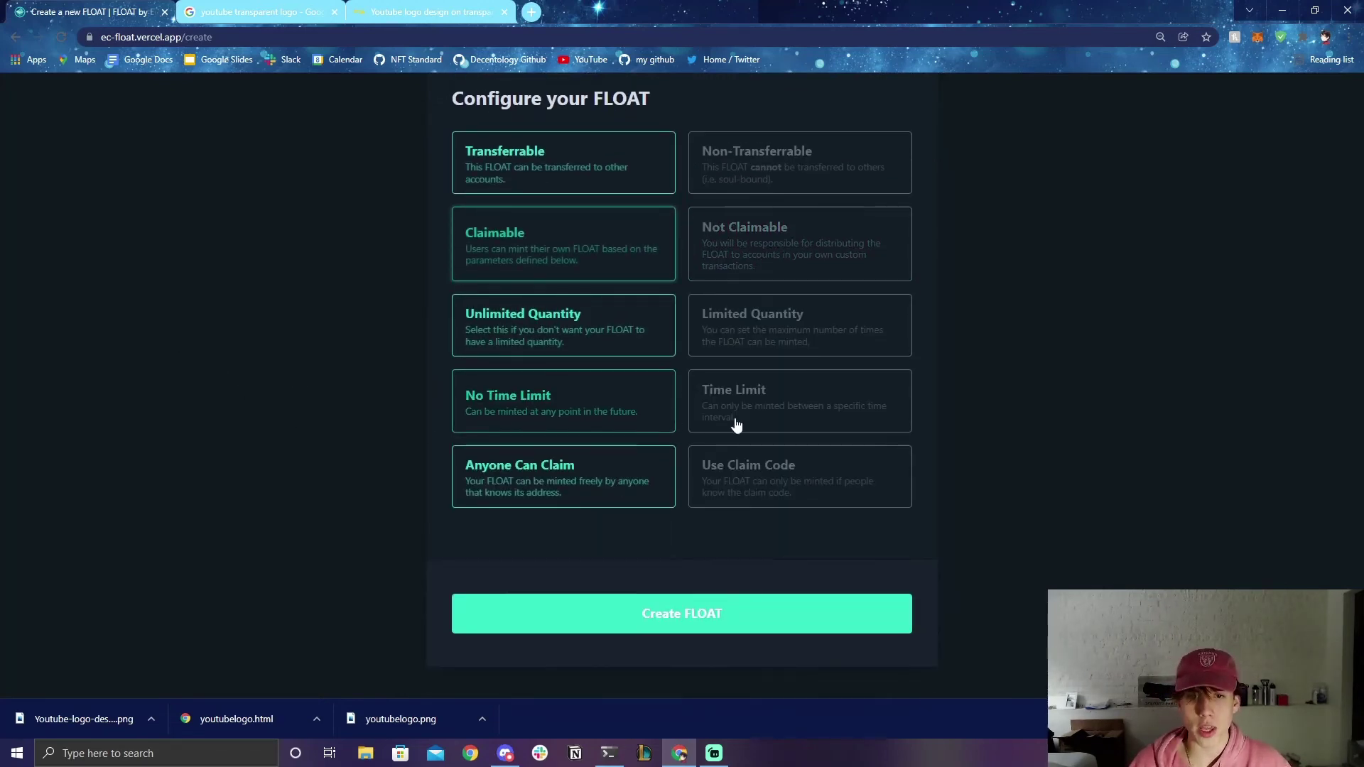
click(694, 401)
scroll(667, 477, down, 1)
click(659, 418)
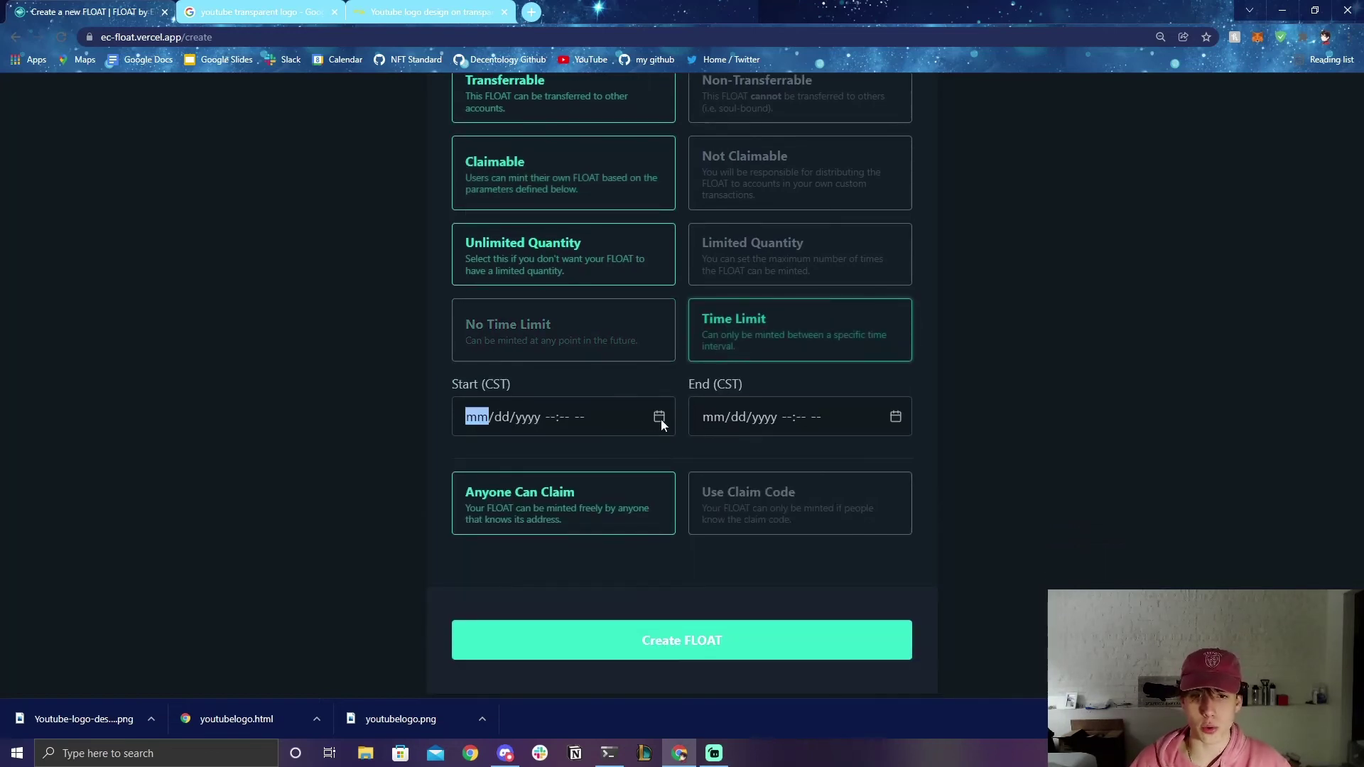
click(374, 375)
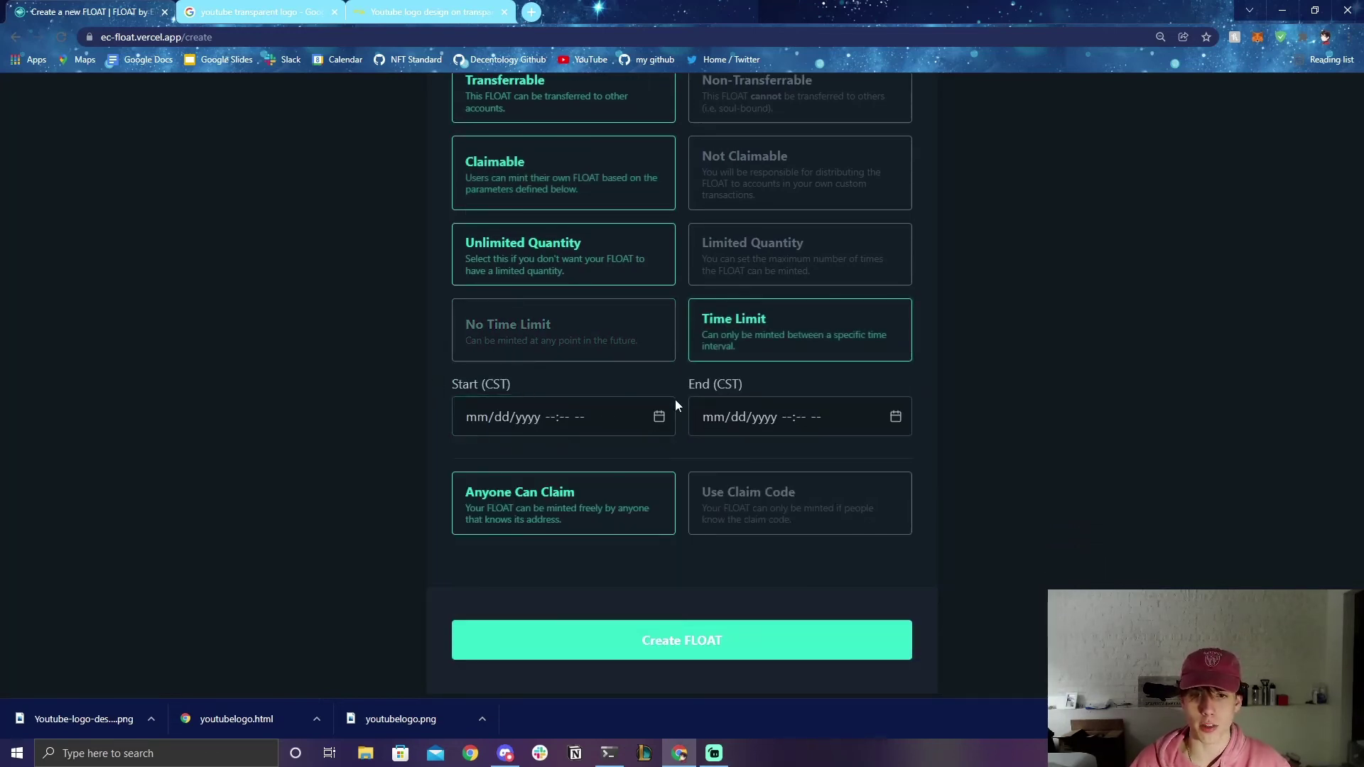
click(610, 337)
Step: Try capping the quantity at 1000, then switch back to Unlimited Quantity
click(753, 324)
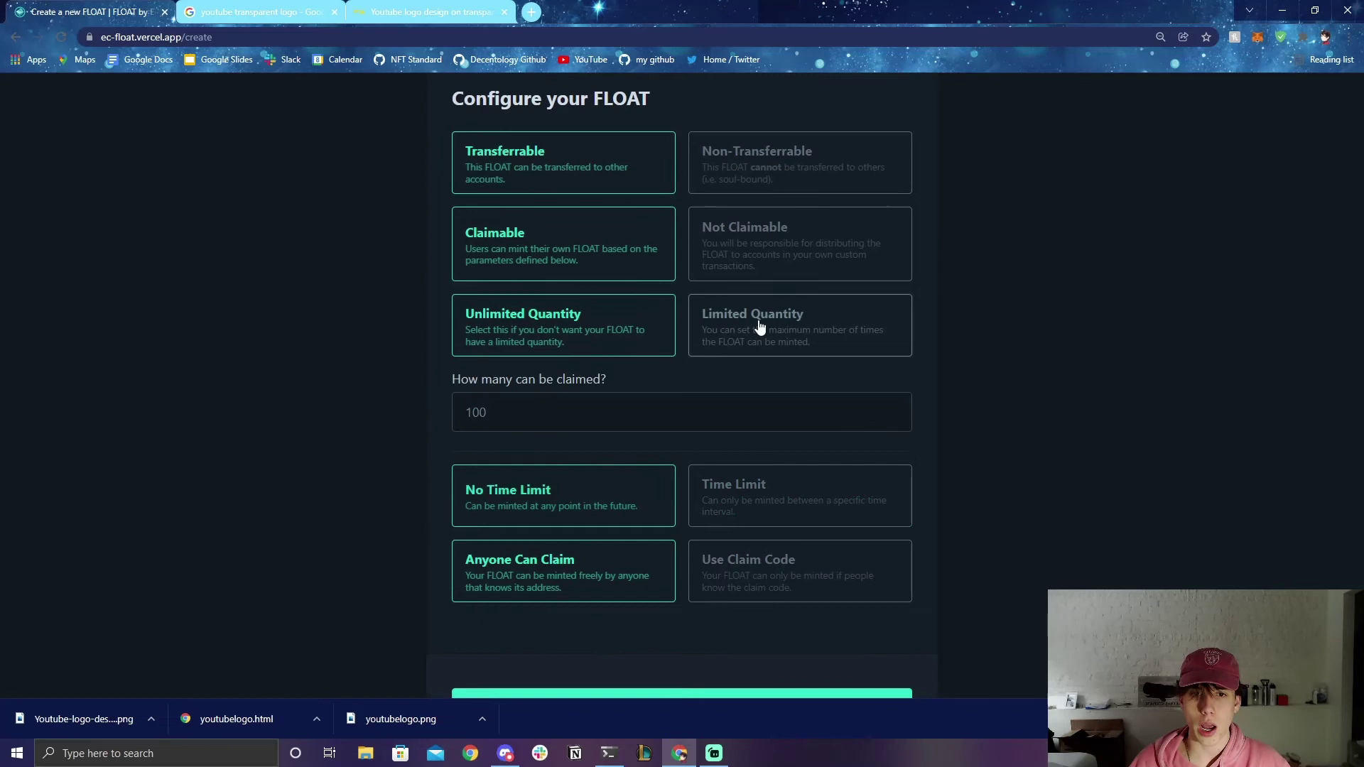
click(620, 409)
text(1000)
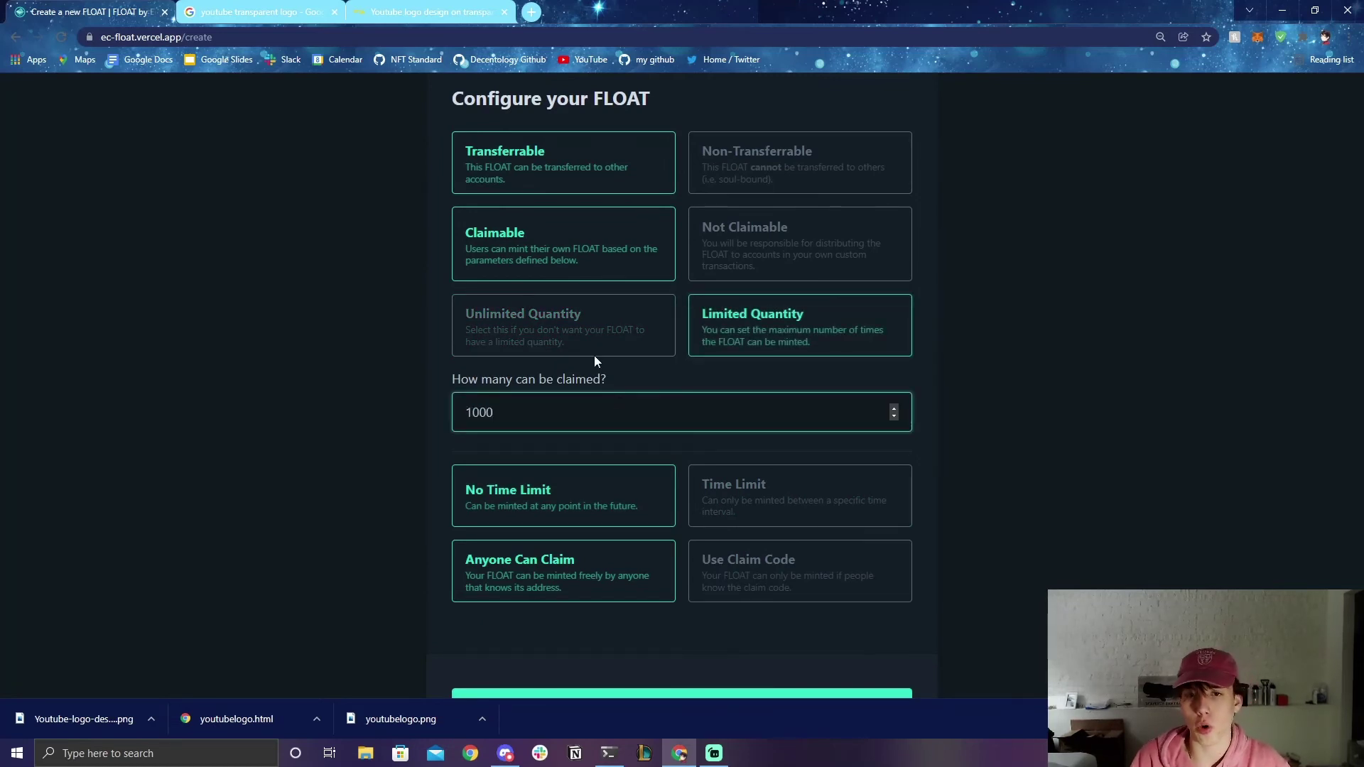
click(615, 335)
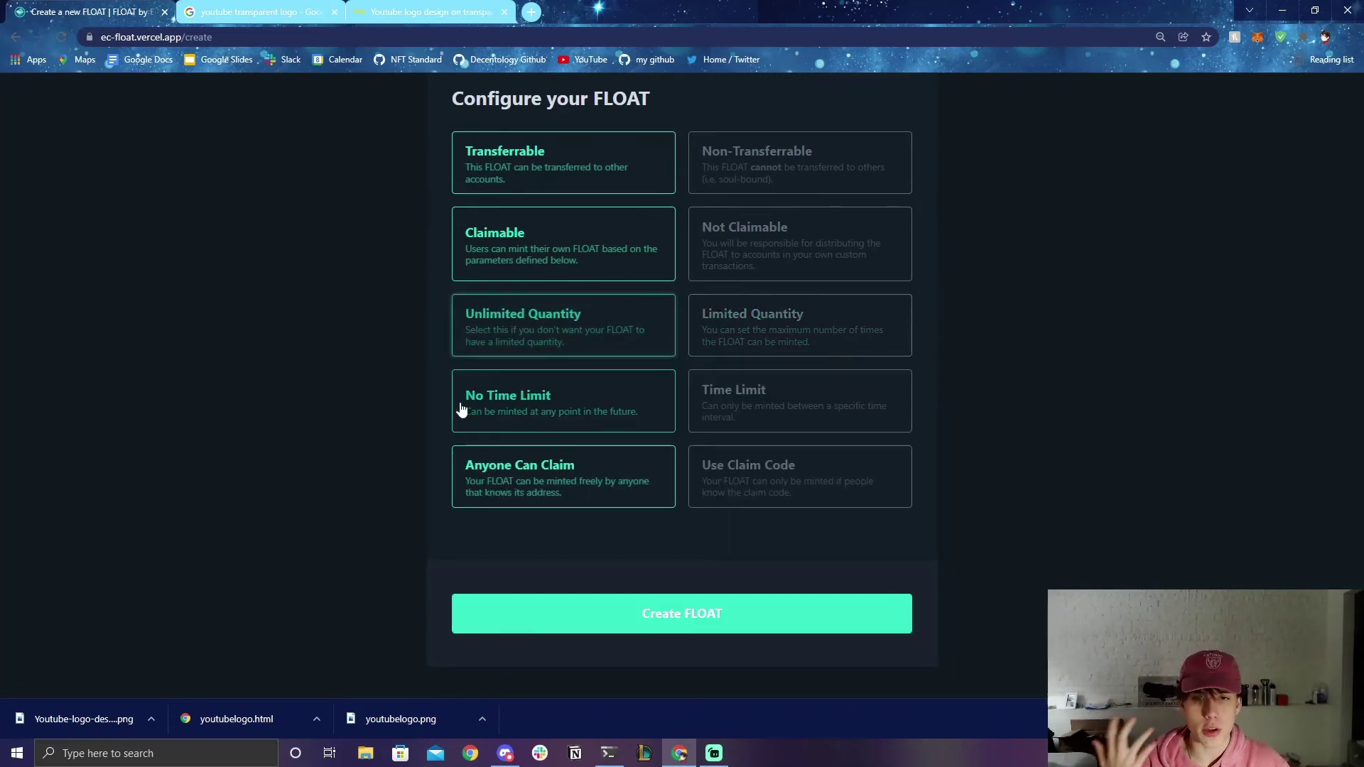
scroll(398, 416, down, 1)
scroll(569, 427, up, 1)
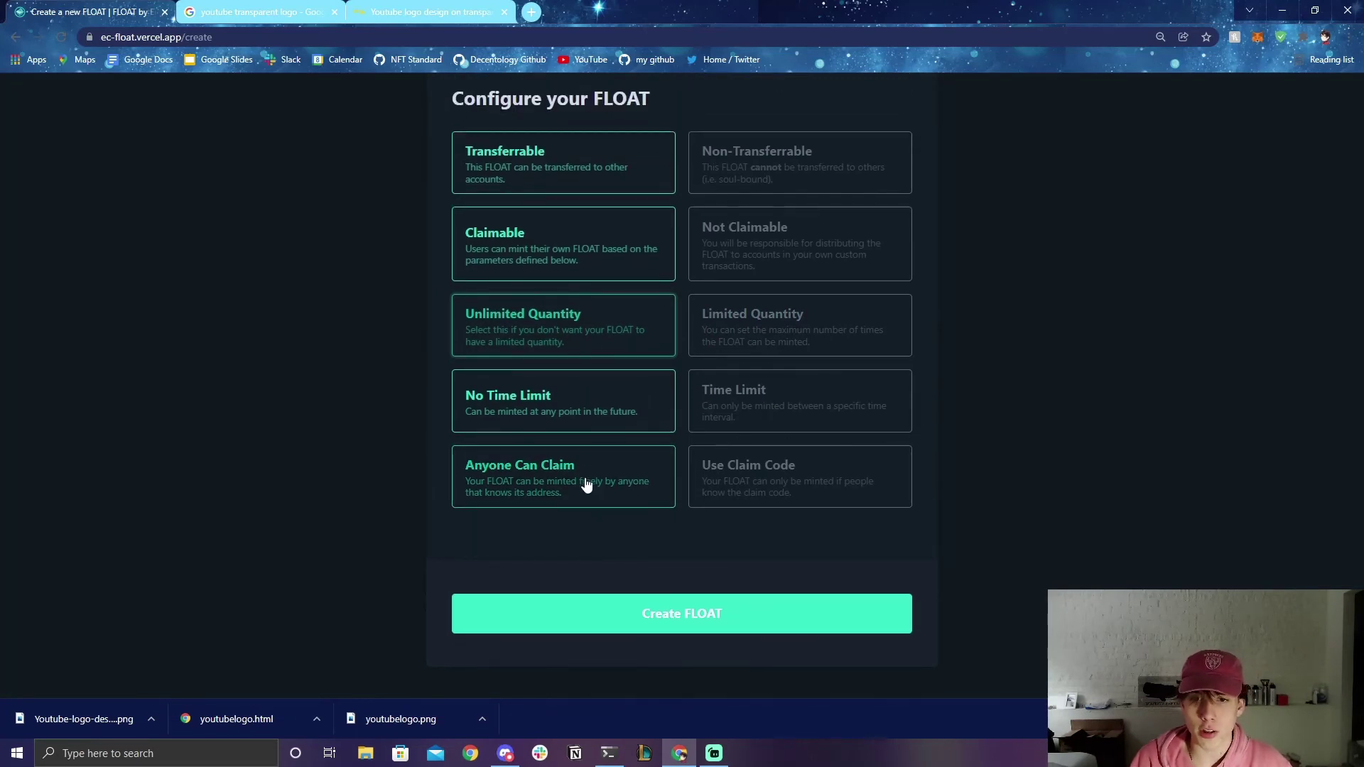
Step: Turn on Use Claim Code and enter a claim code
click(800, 476)
click(653, 561)
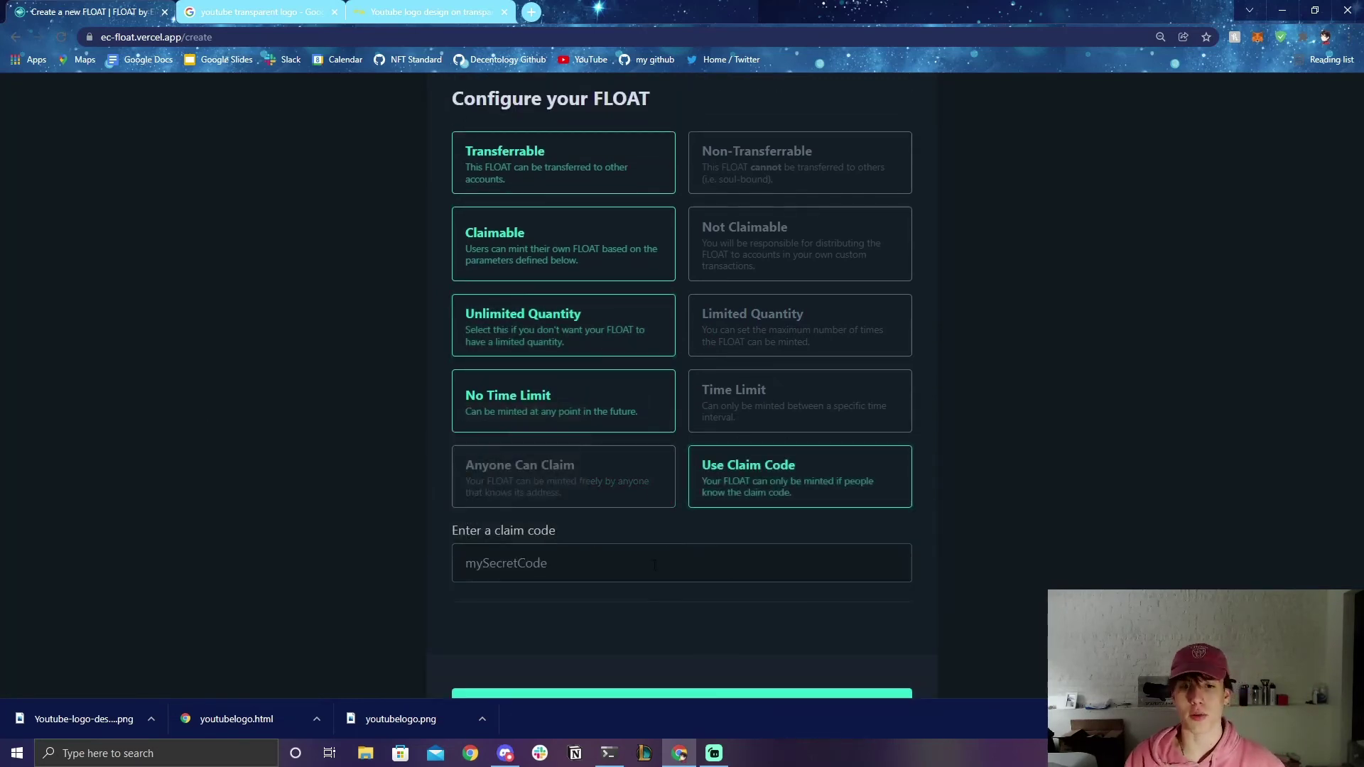
click(655, 561)
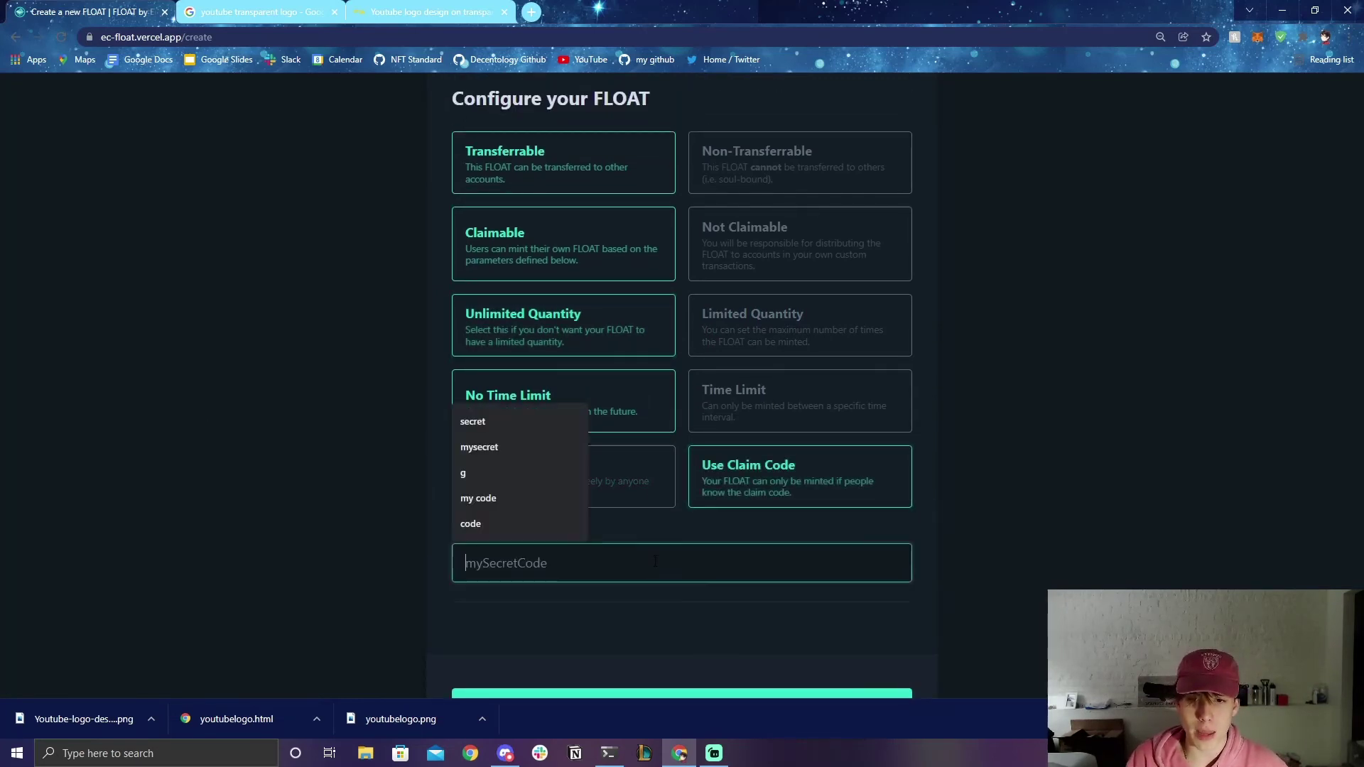
text(tiger)
click(331, 525)
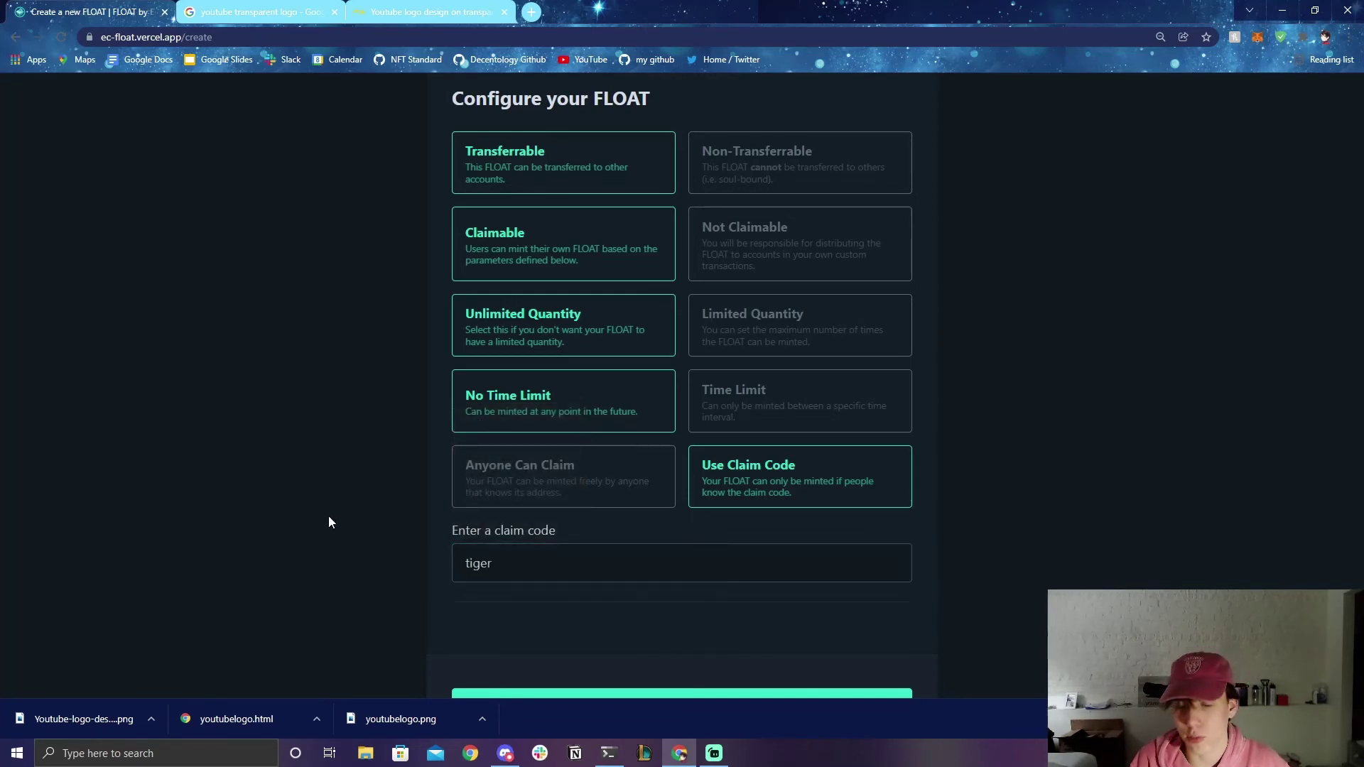
scroll(334, 514, down, 1)
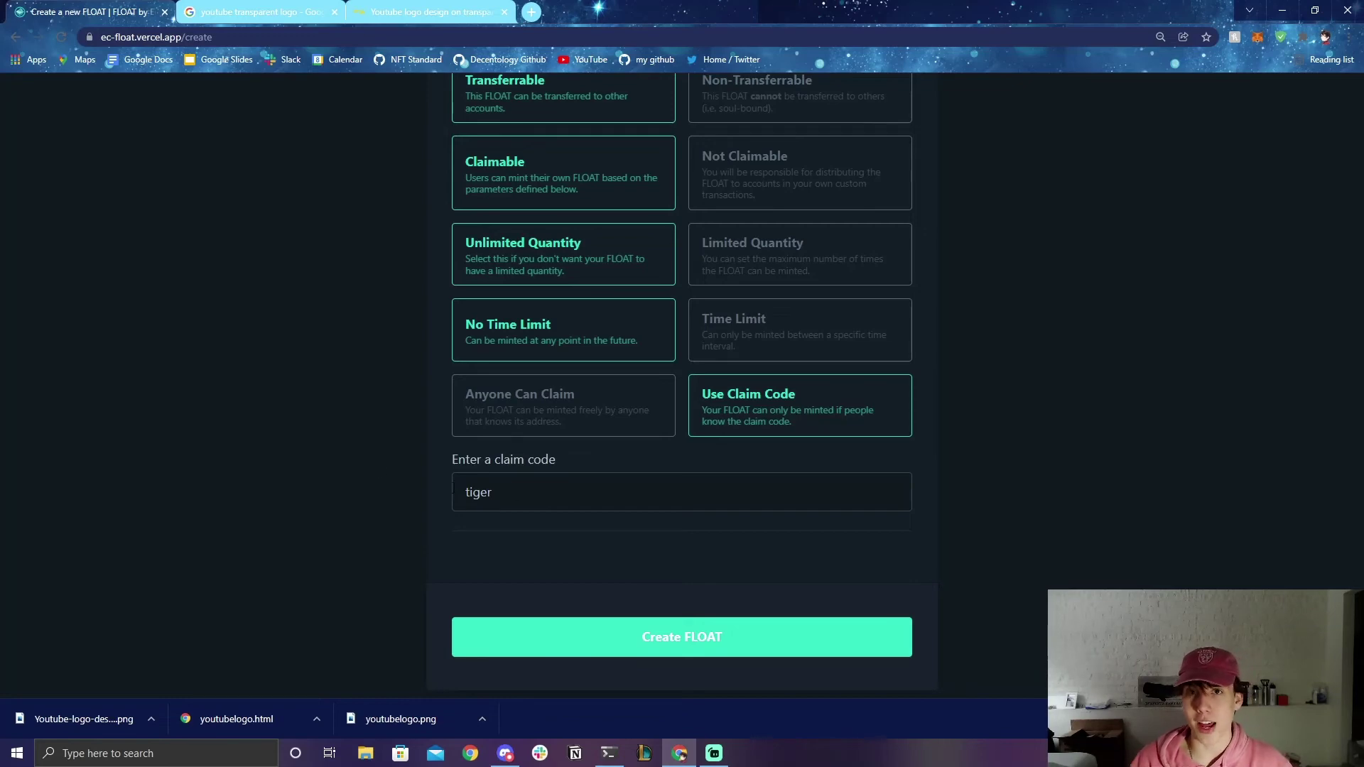
scroll(310, 472, up, 3)
scroll(317, 432, down, 4)
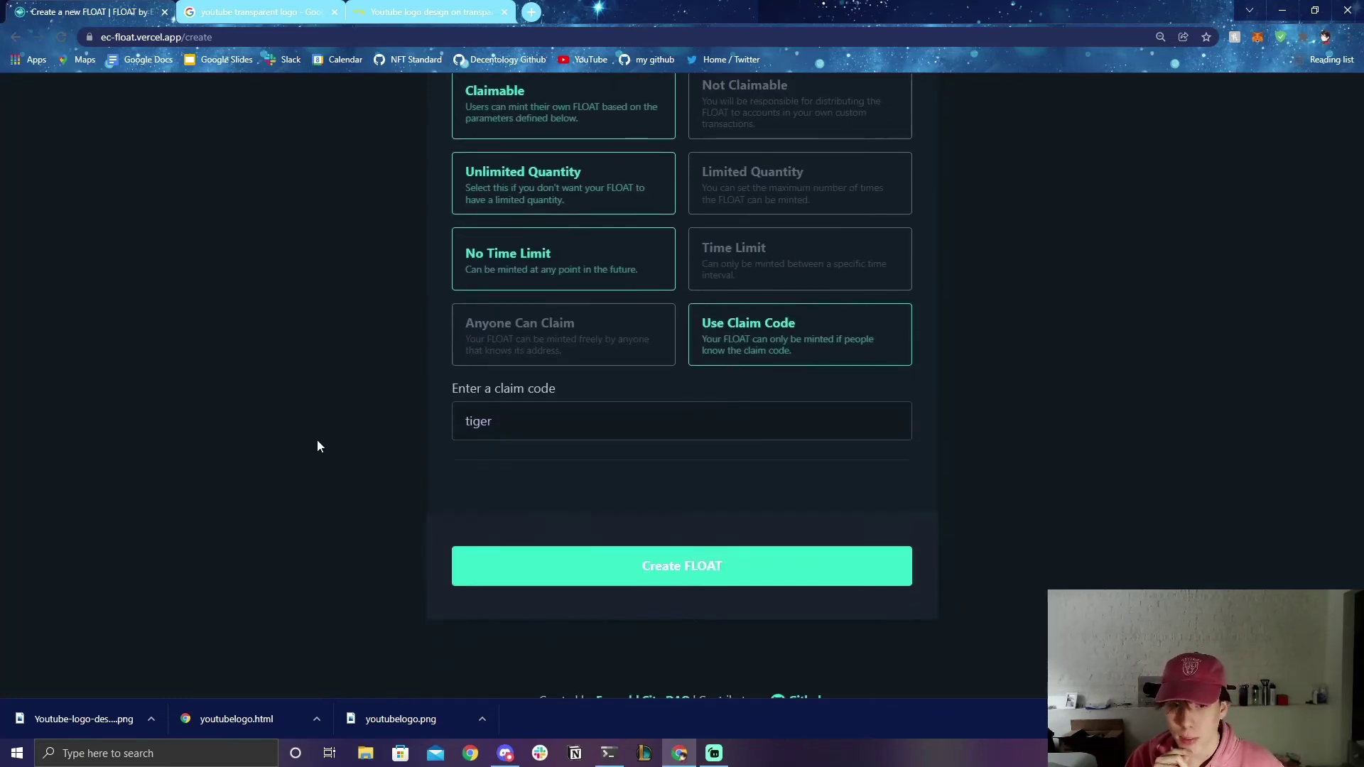
scroll(317, 444, up, 8)
scroll(319, 445, down, 7)
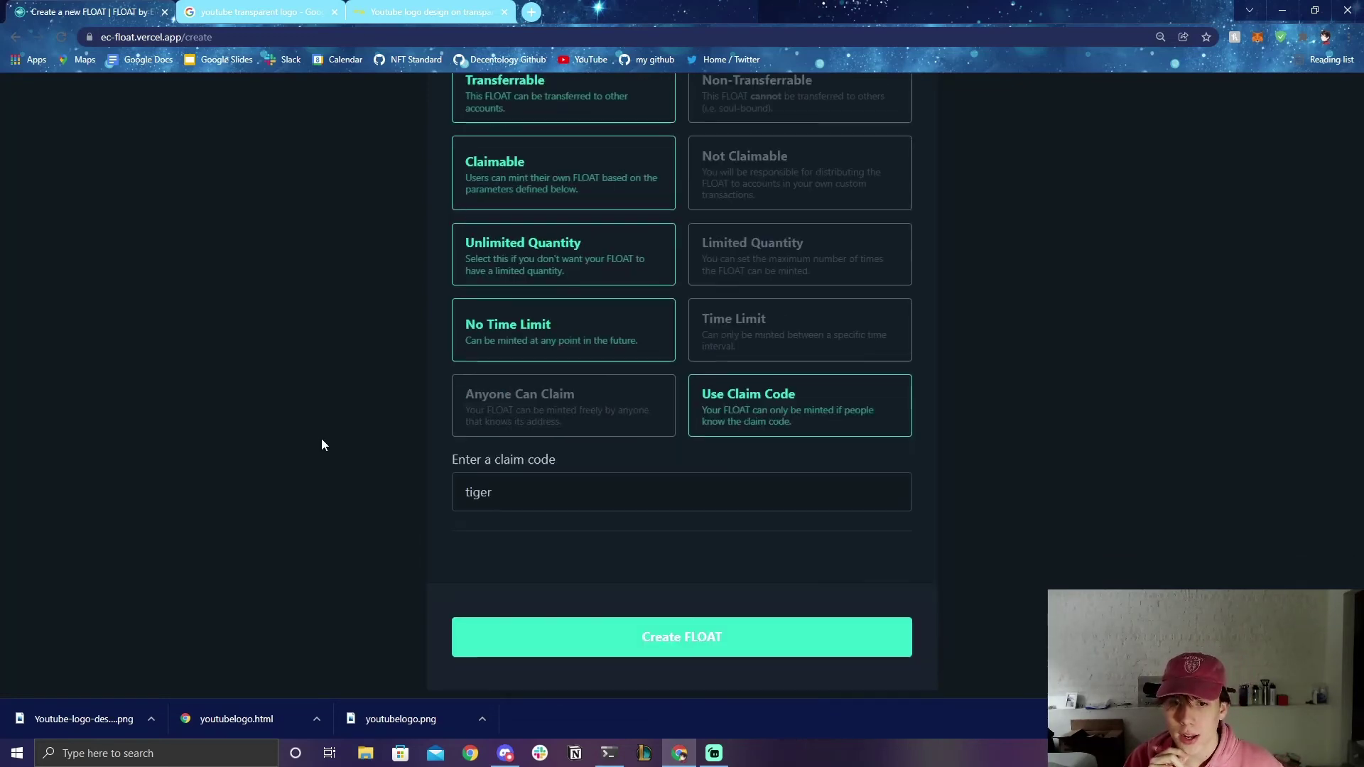
Step: Create the FLOAT and approve the wallet signature request
click(660, 640)
scroll(240, 425, down, 2)
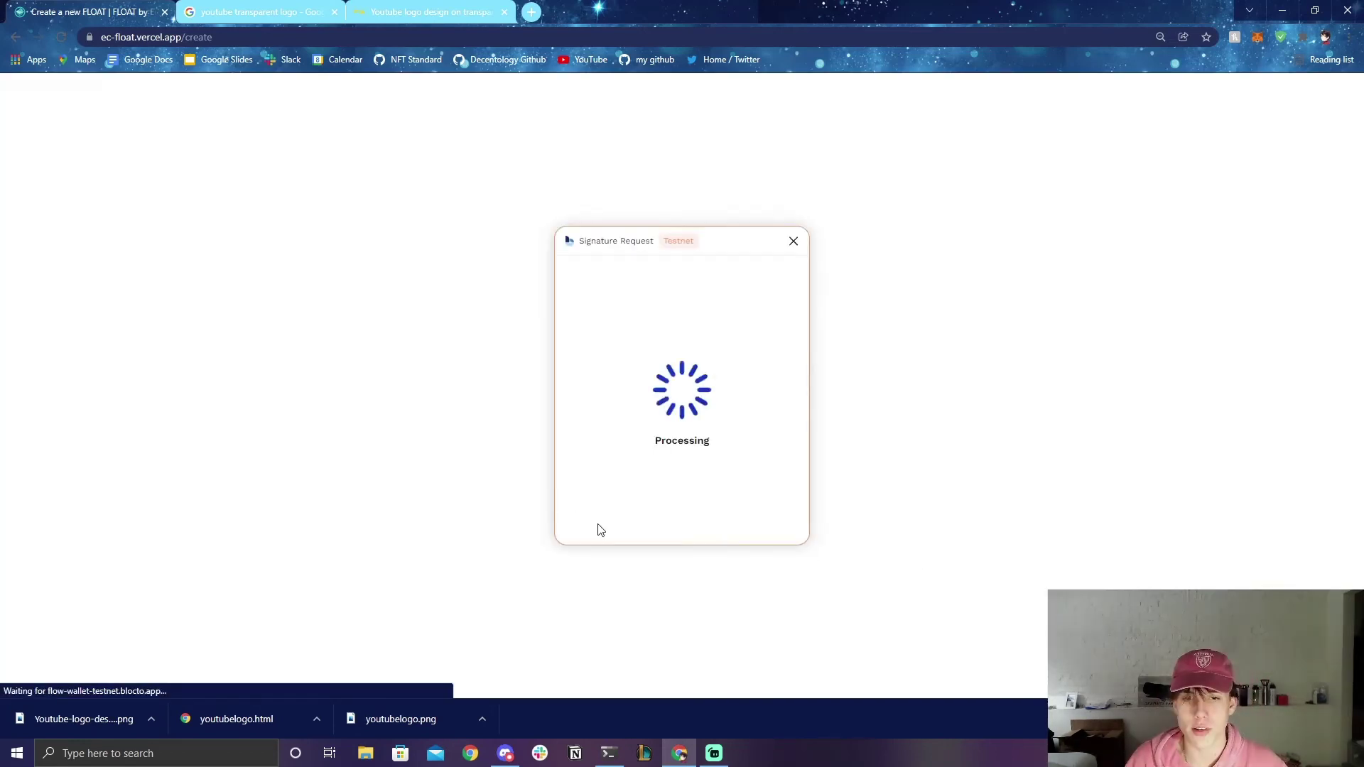
click(761, 540)
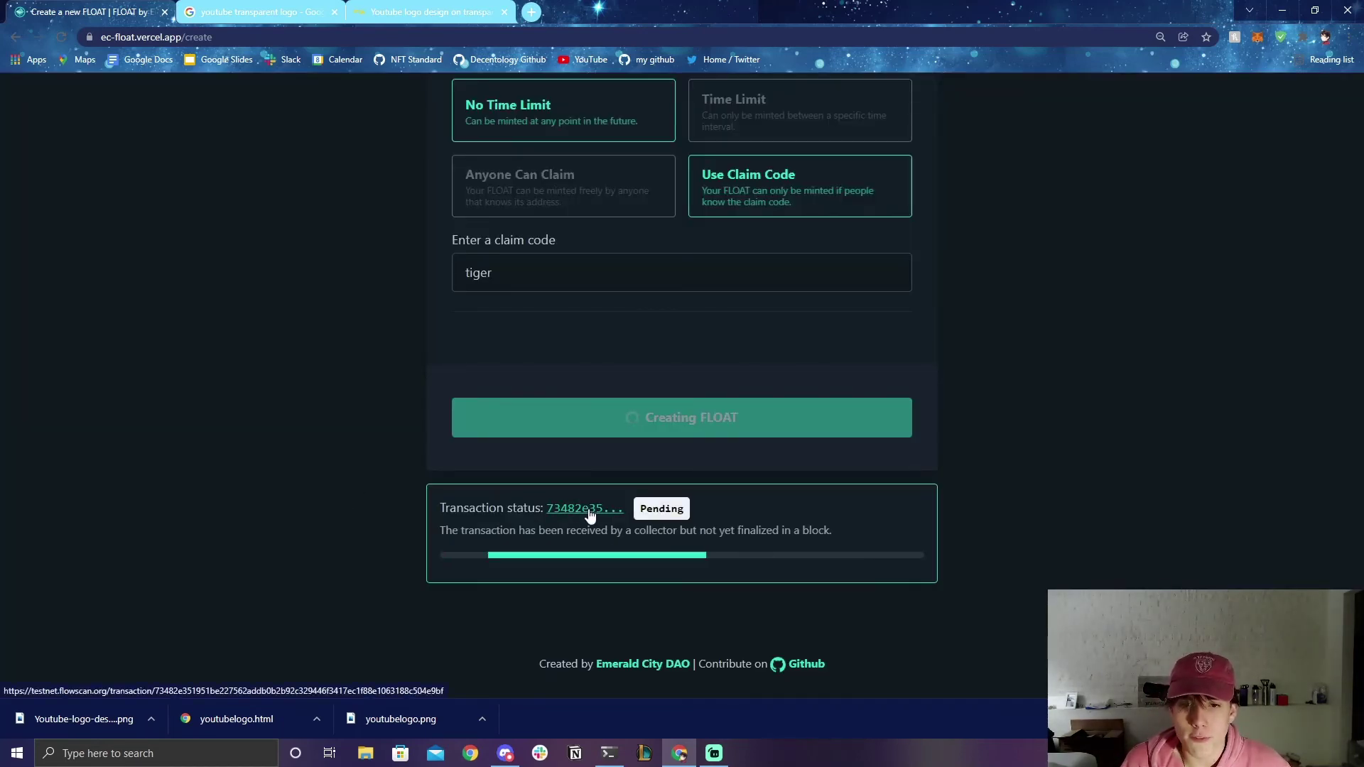
Step: Check the creation transaction's events on Flowscan, then return to the FLOAT tab
click(590, 512)
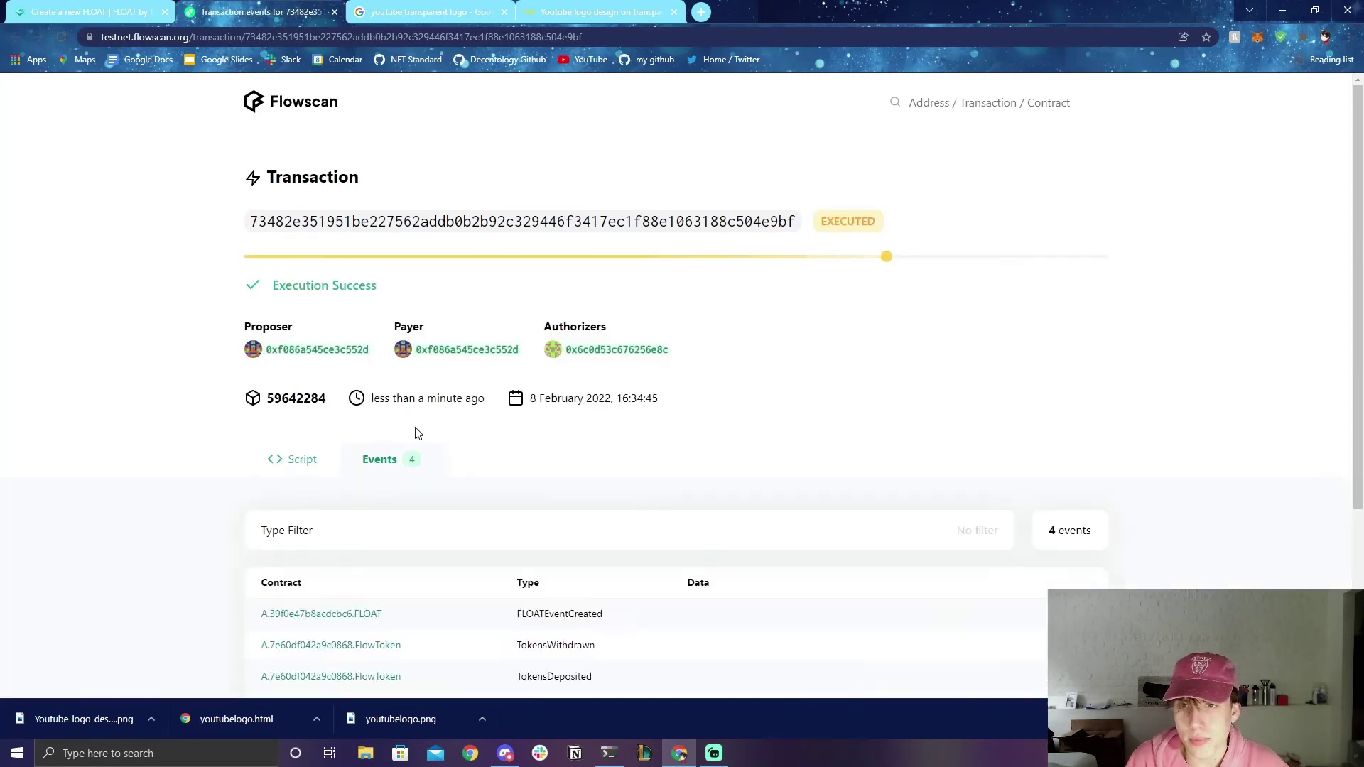
key(ctrl+shift+Tab)
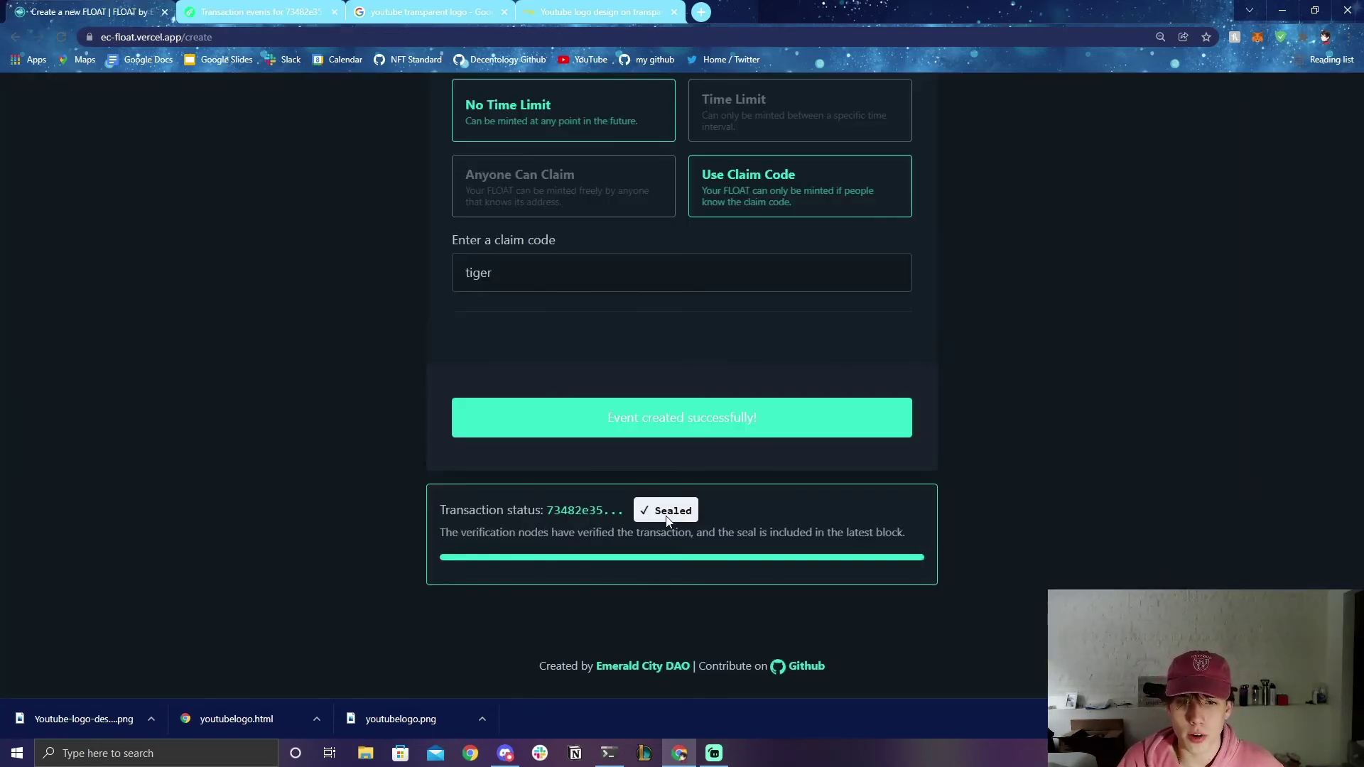
Step: Go to Your Account and visit the YouTube Video event card under Events
scroll(790, 466, up, 10)
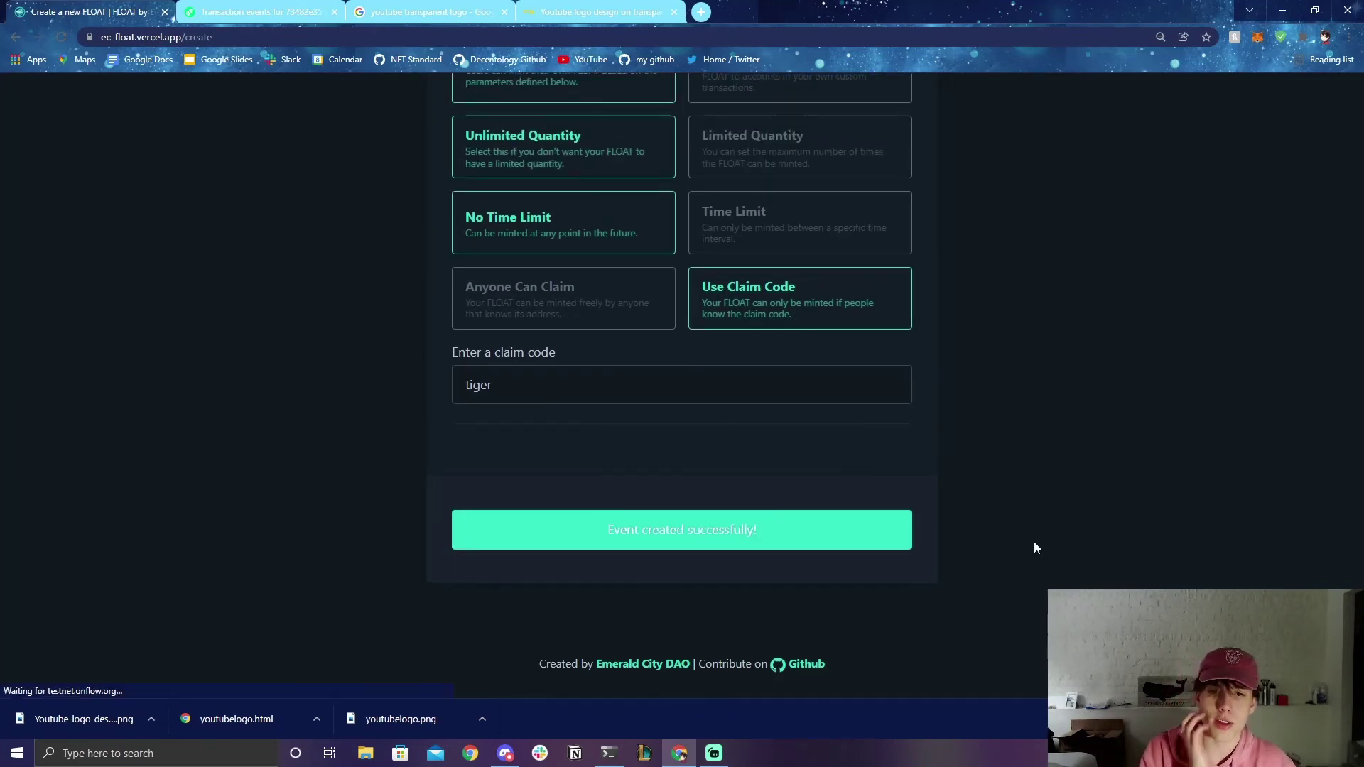
scroll(1038, 455, up, 3)
click(982, 116)
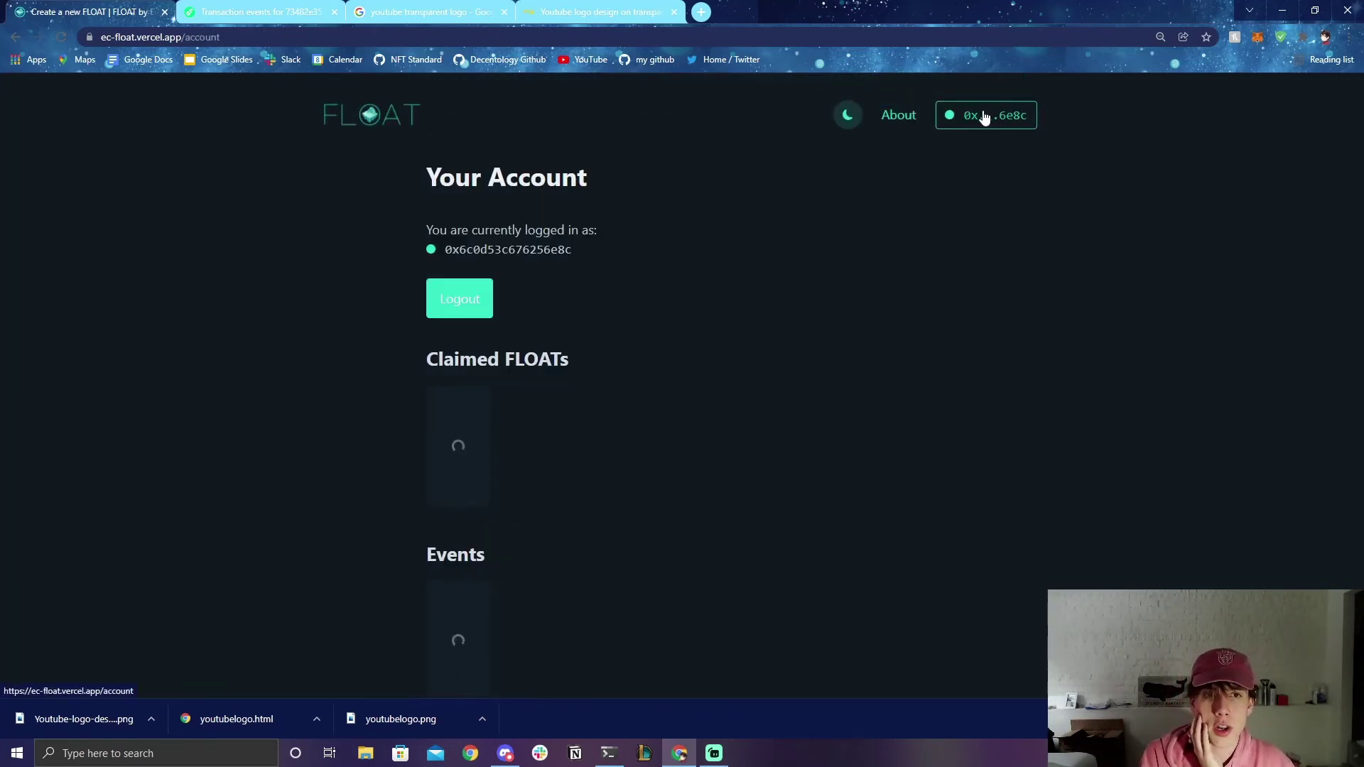
scroll(930, 298, down, 5)
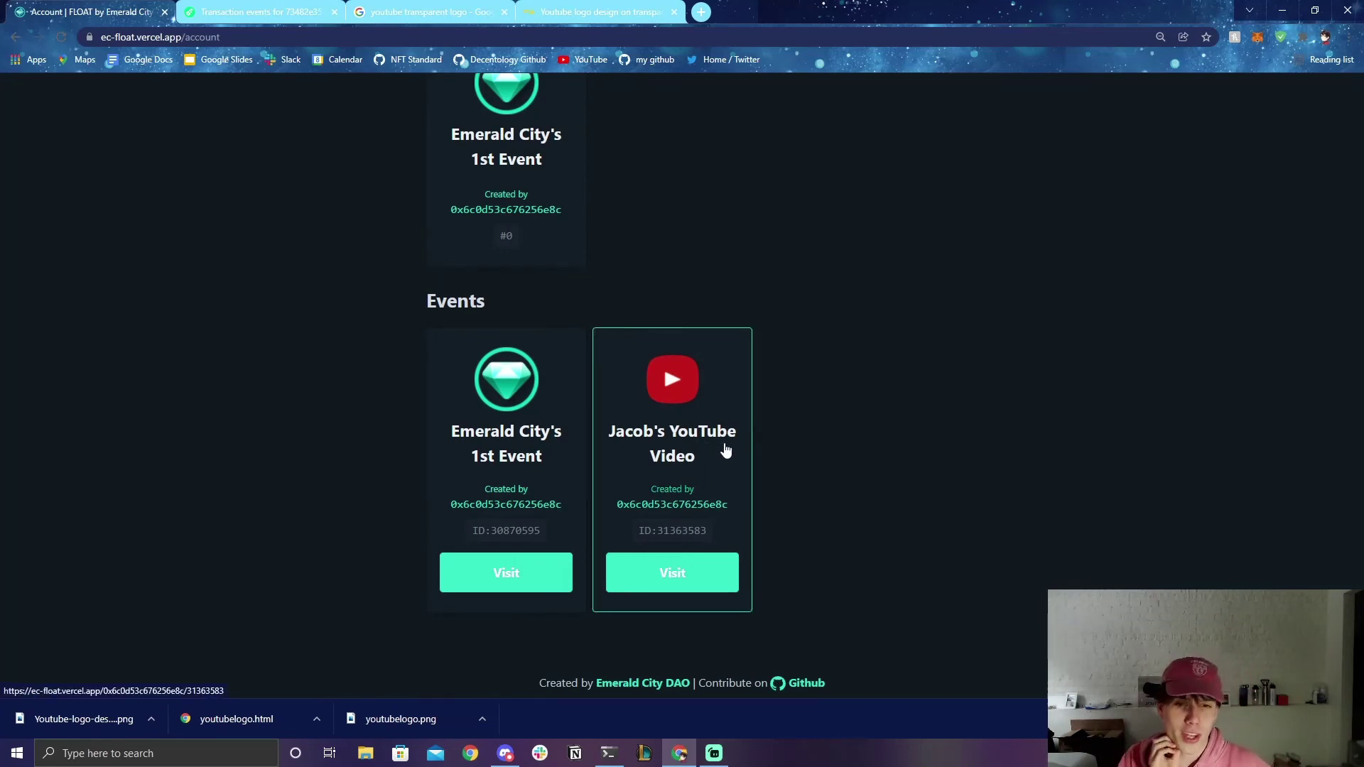
click(679, 575)
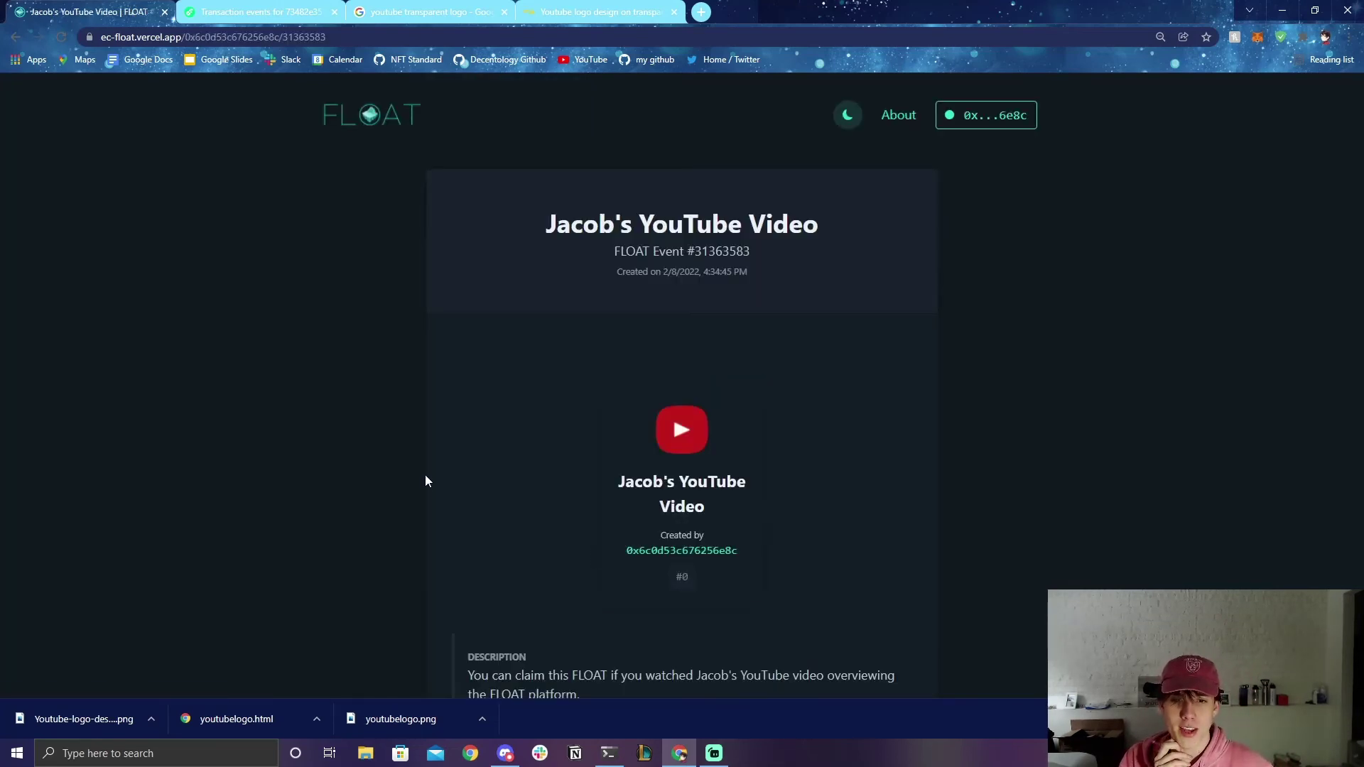
Step: Review the new event page, showing 0 minted, and briefly check its linked YouTube channel
scroll(430, 475, down, 4)
drag(610, 457, 812, 459)
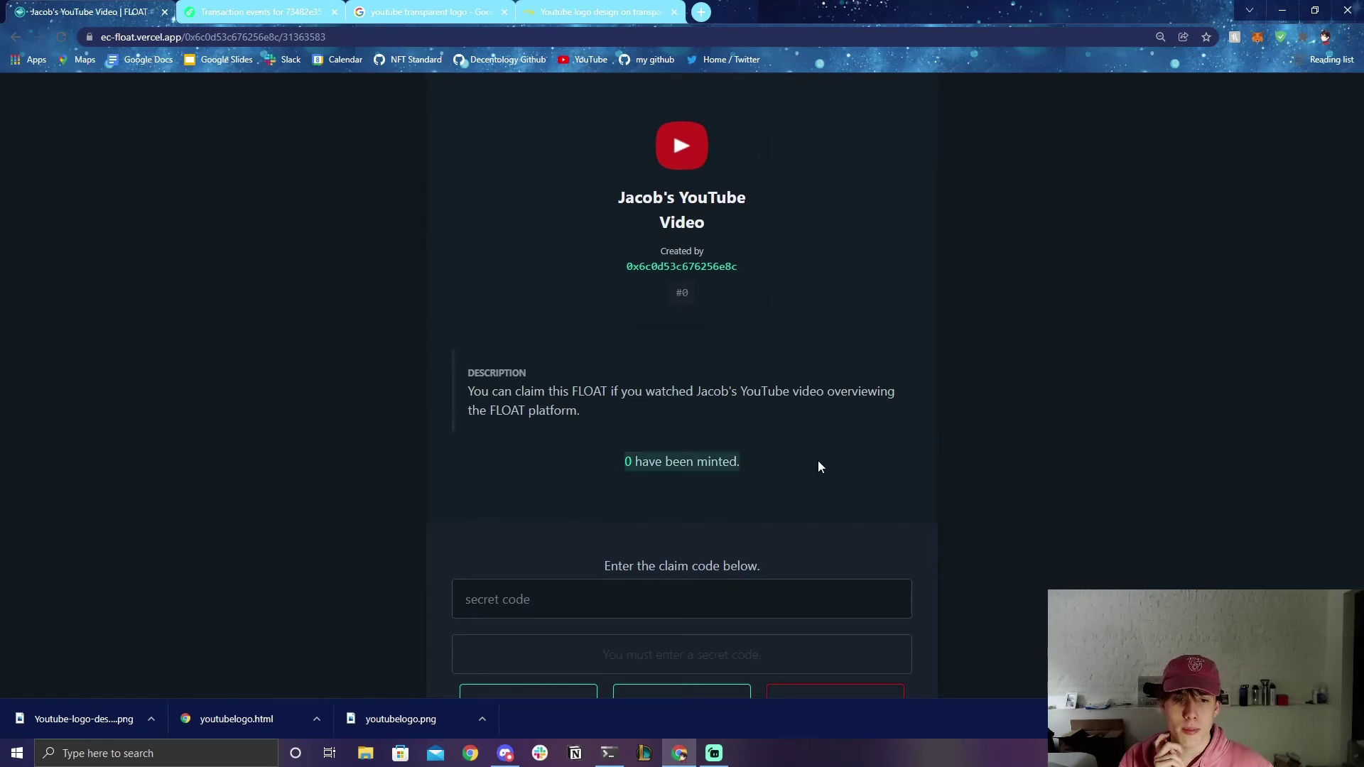
click(817, 461)
scroll(846, 599, down, 2)
scroll(842, 561, up, 2)
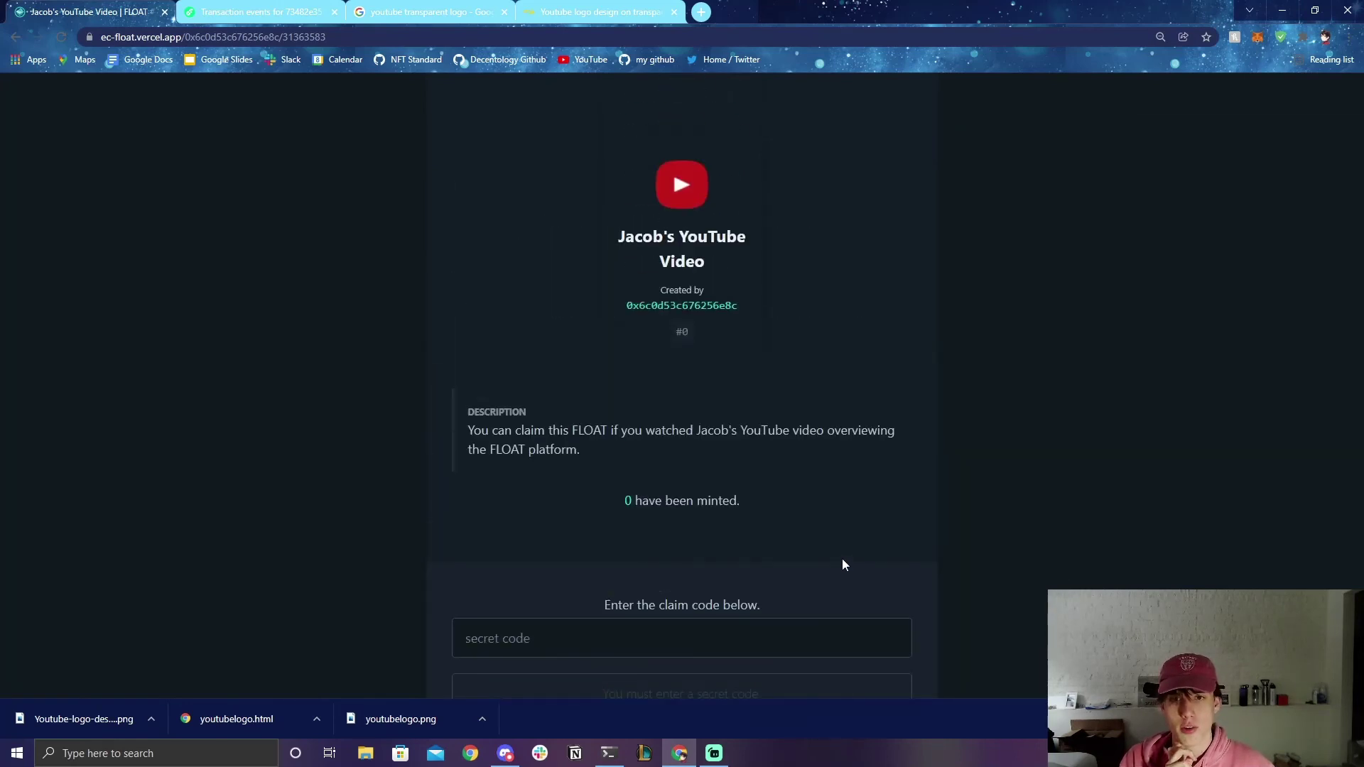
scroll(856, 618, down, 2)
scroll(850, 579, up, 6)
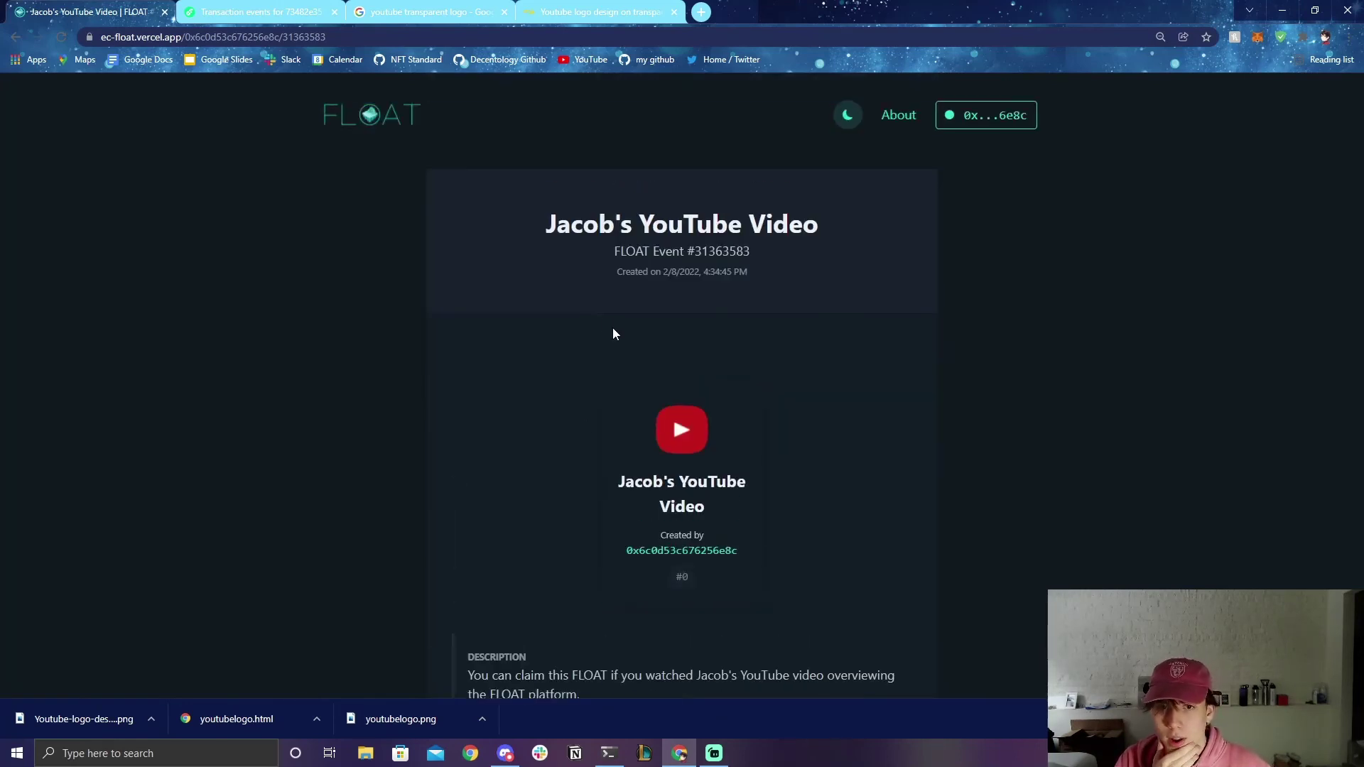
click(683, 226)
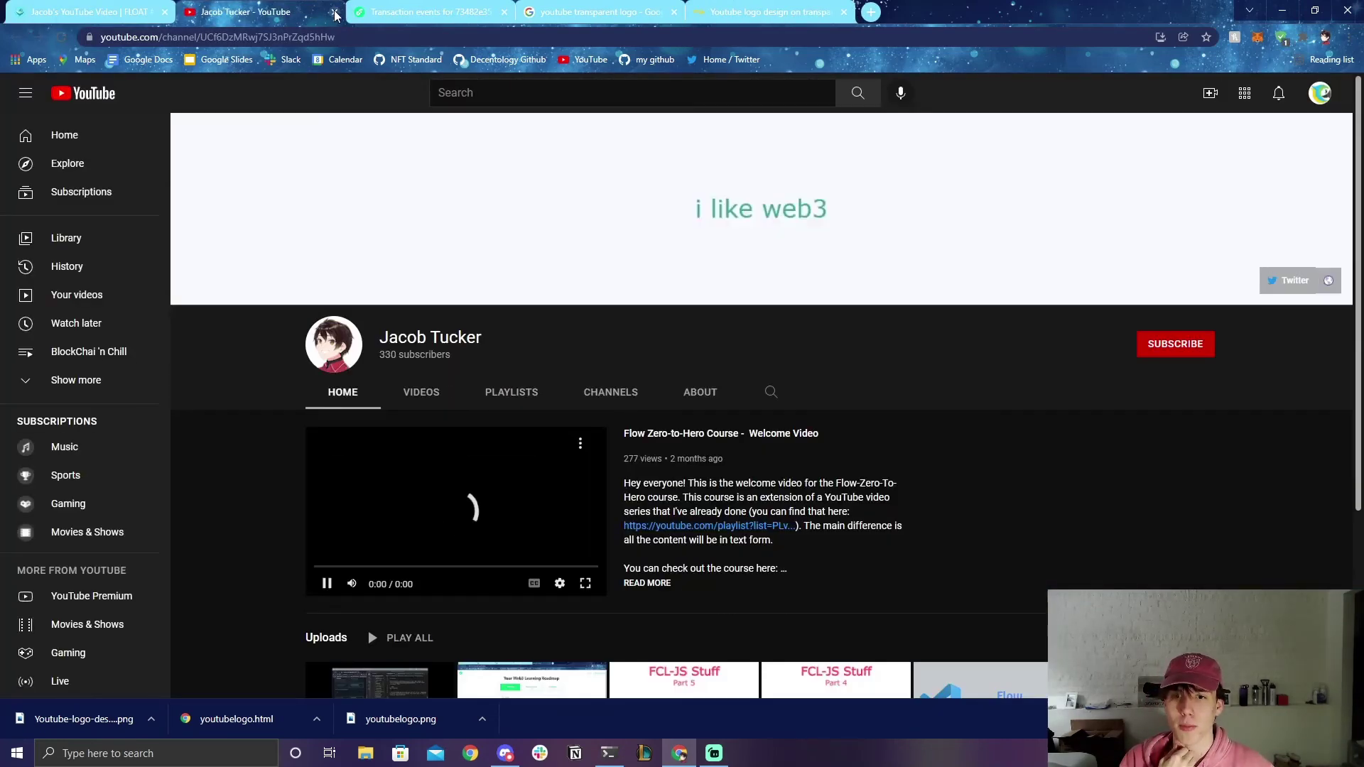
click(334, 12)
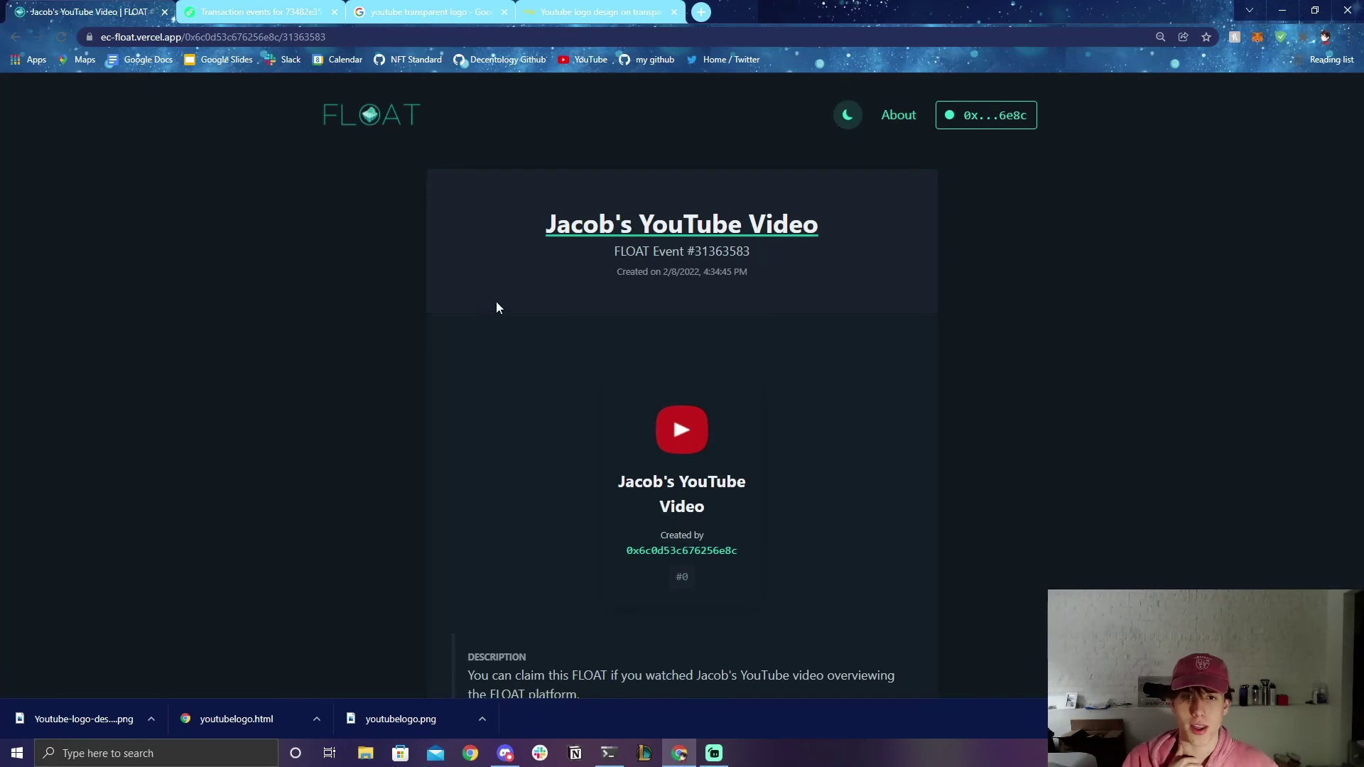
Step: Scroll down to the 'Enter the claim code below' field and place the cursor in it
scroll(498, 307, down, 4)
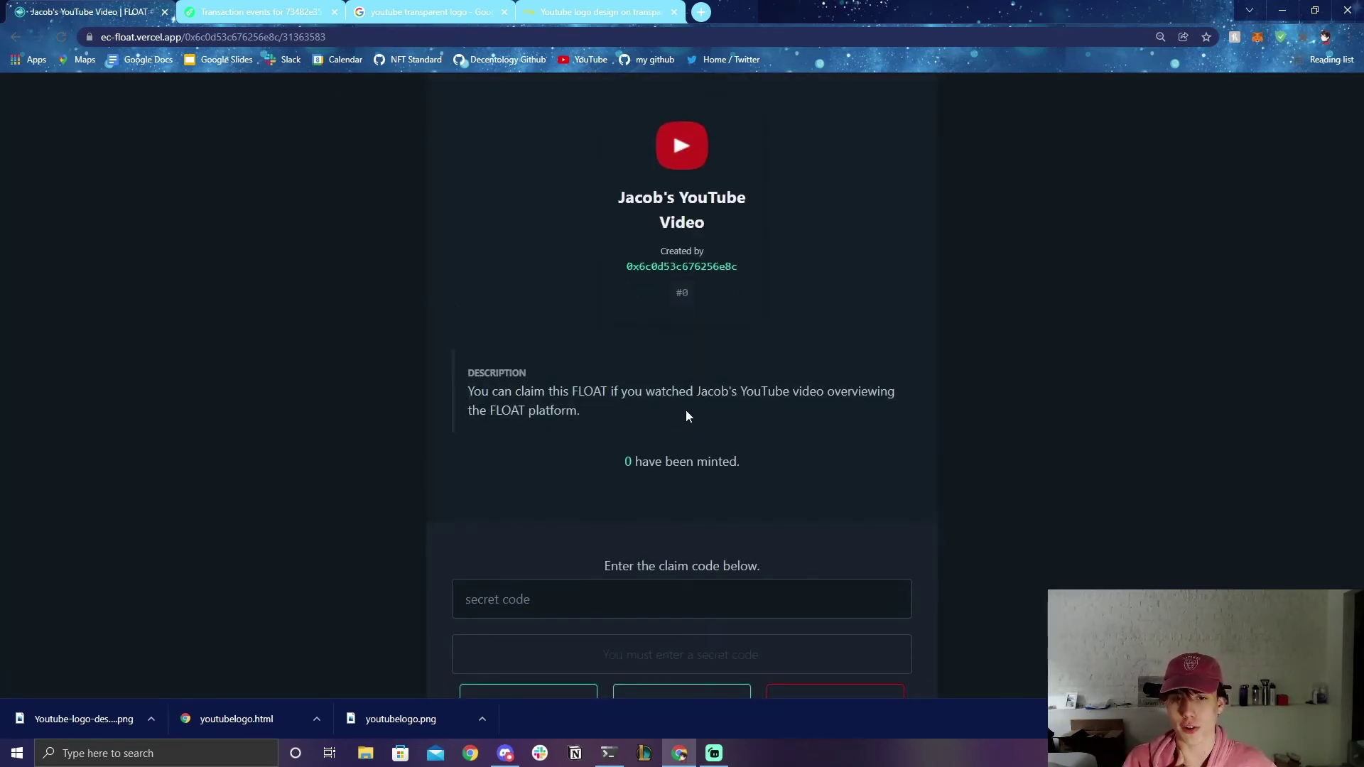
scroll(686, 415, down, 2)
click(640, 457)
Step: Enter the event's claim code and claim the FLOAT, approving the transaction in Blocto
text(ti)
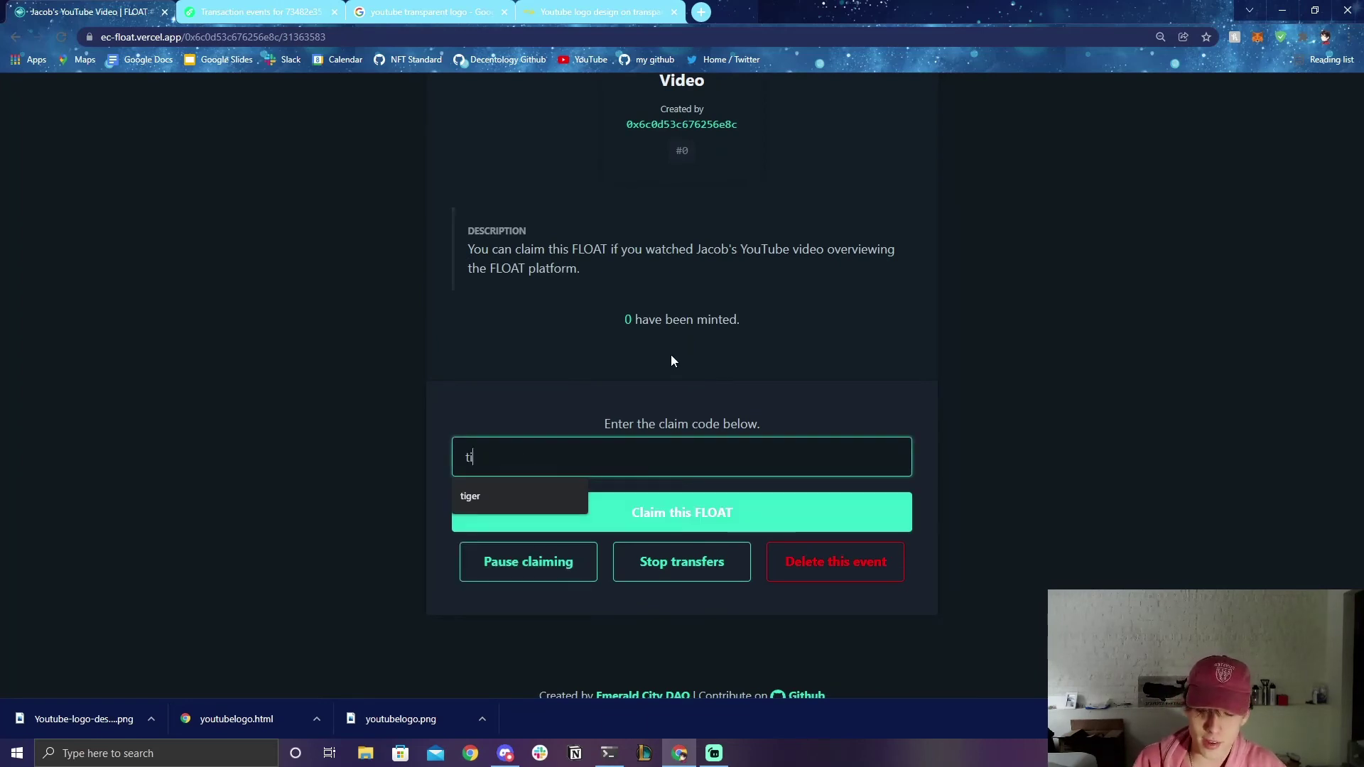
text(ger)
click(666, 512)
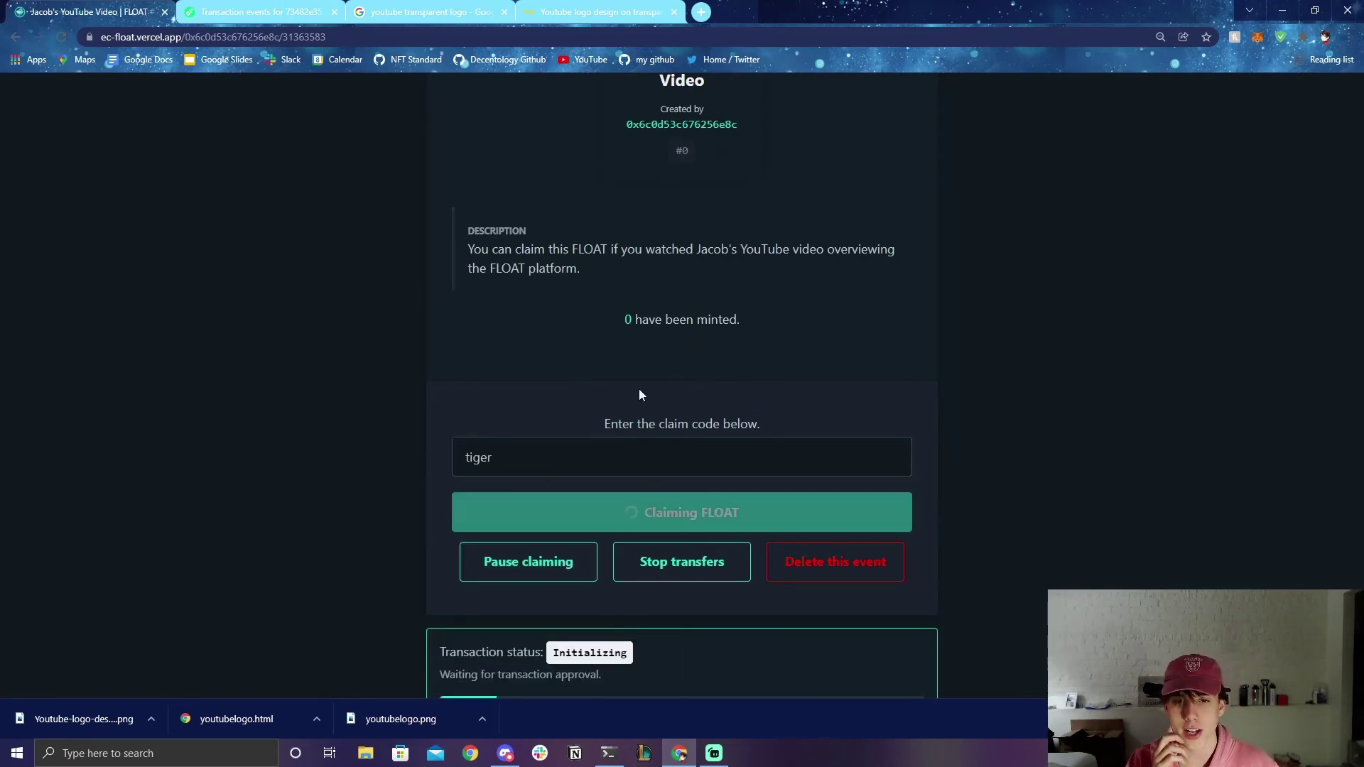
scroll(341, 337, down, 2)
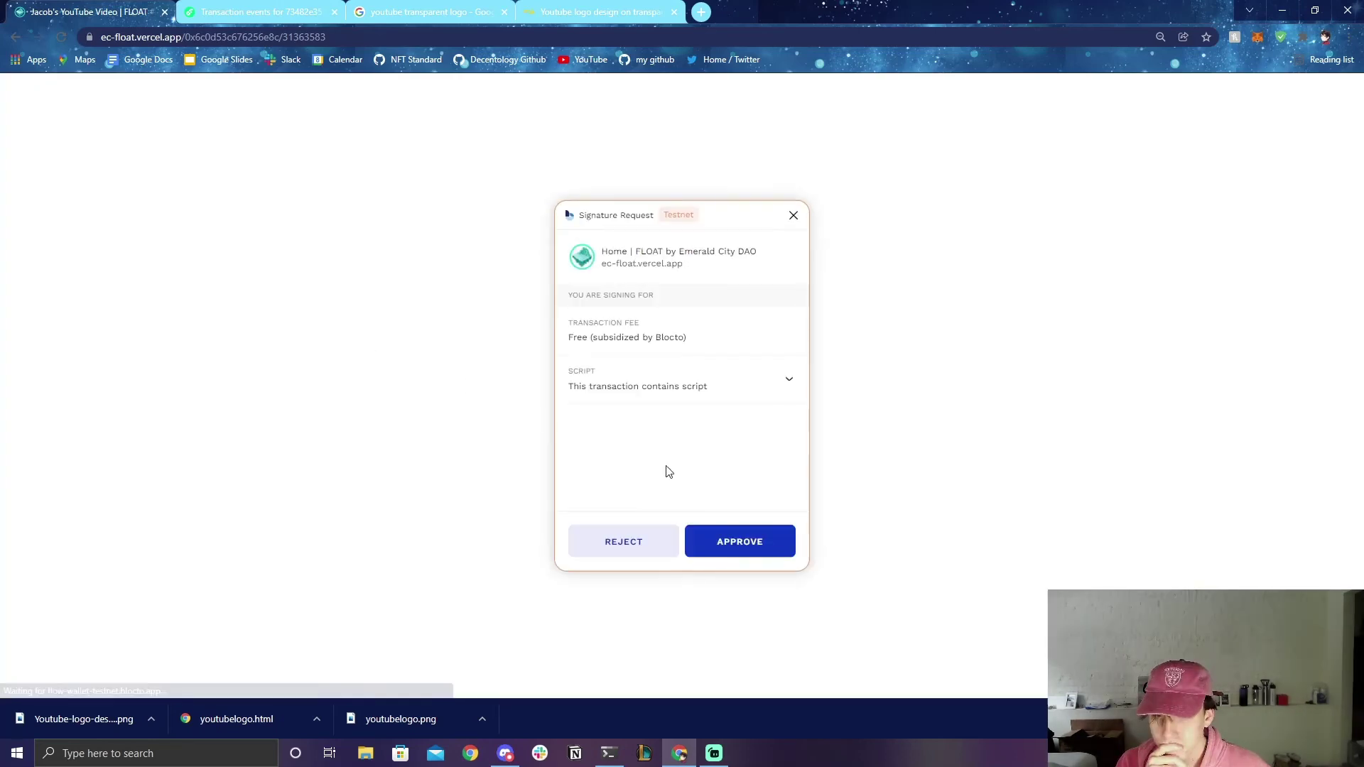
click(739, 540)
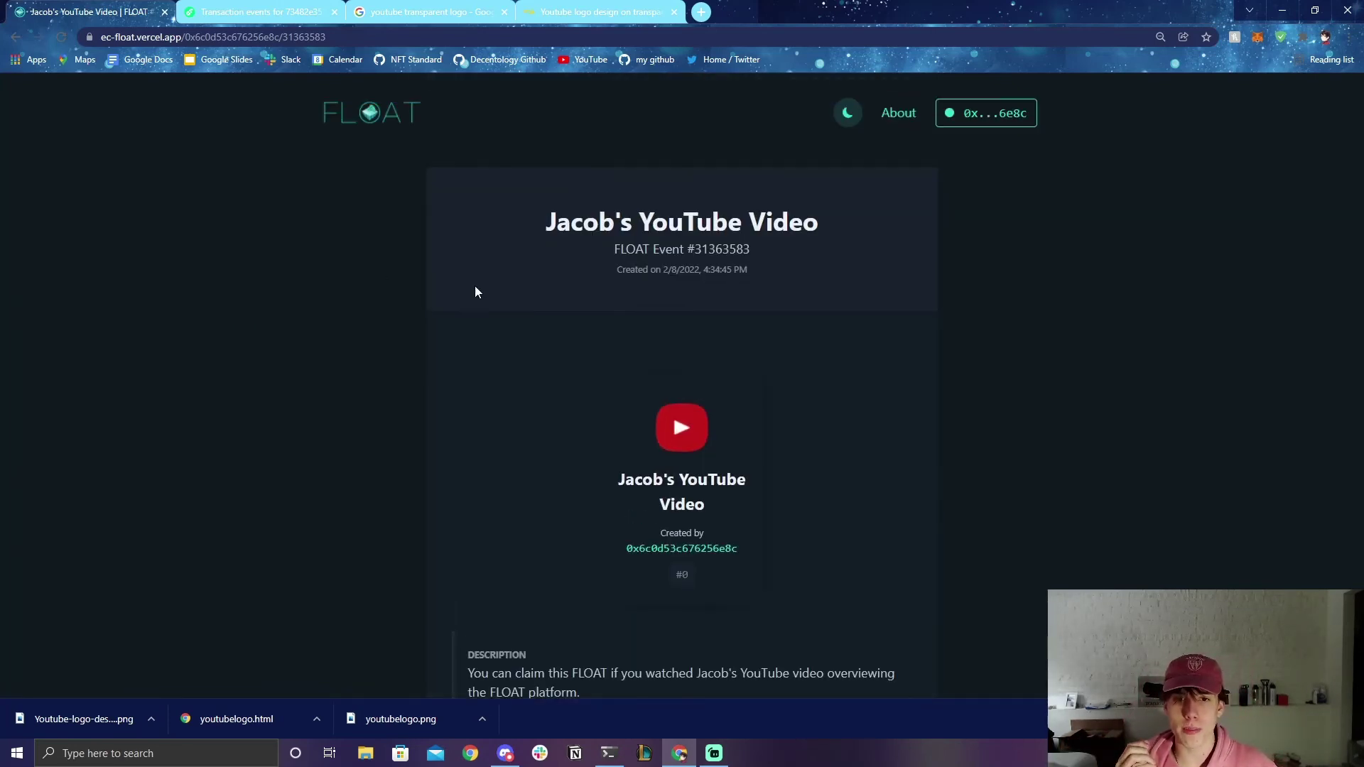
Step: Confirm the FLOAT now shows 1 minted, then go to the 0x...6e8c account page
scroll(736, 320, down, 1)
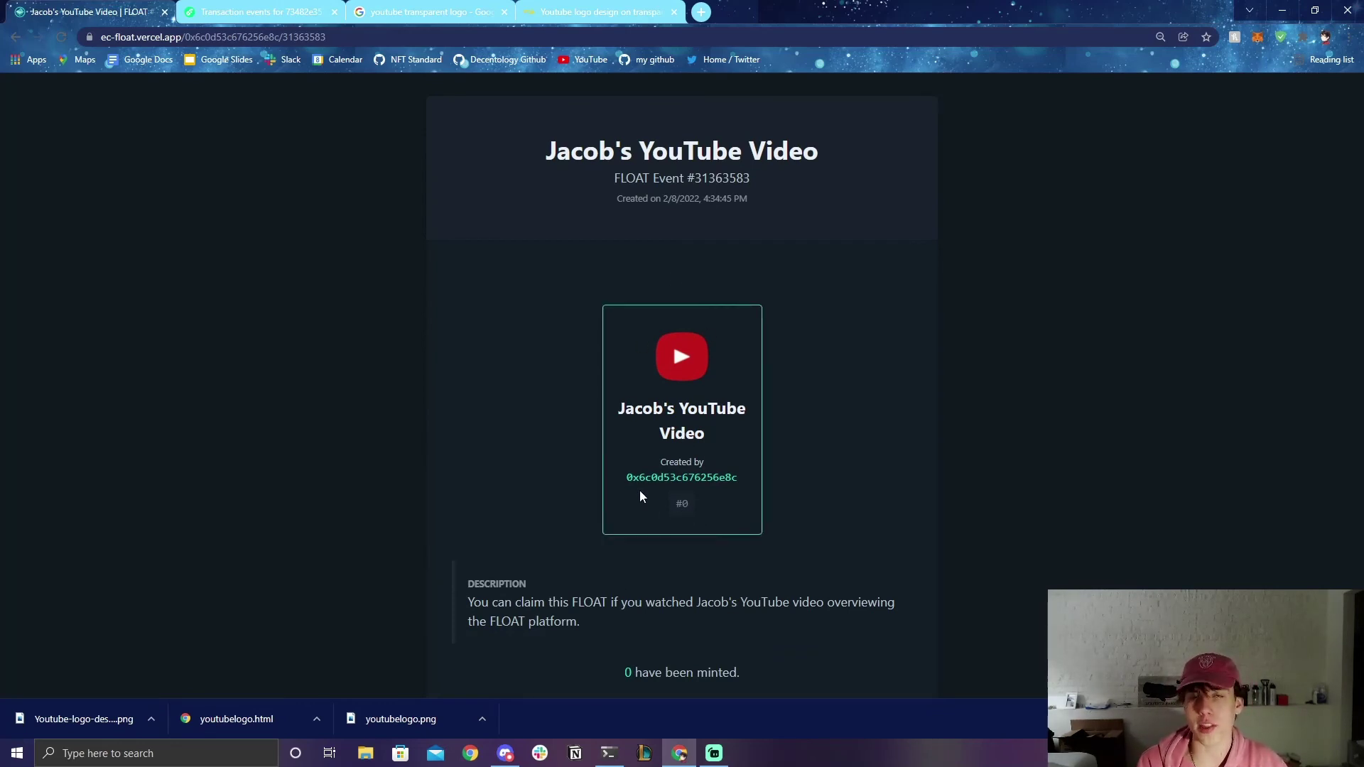
scroll(654, 512, down, 7)
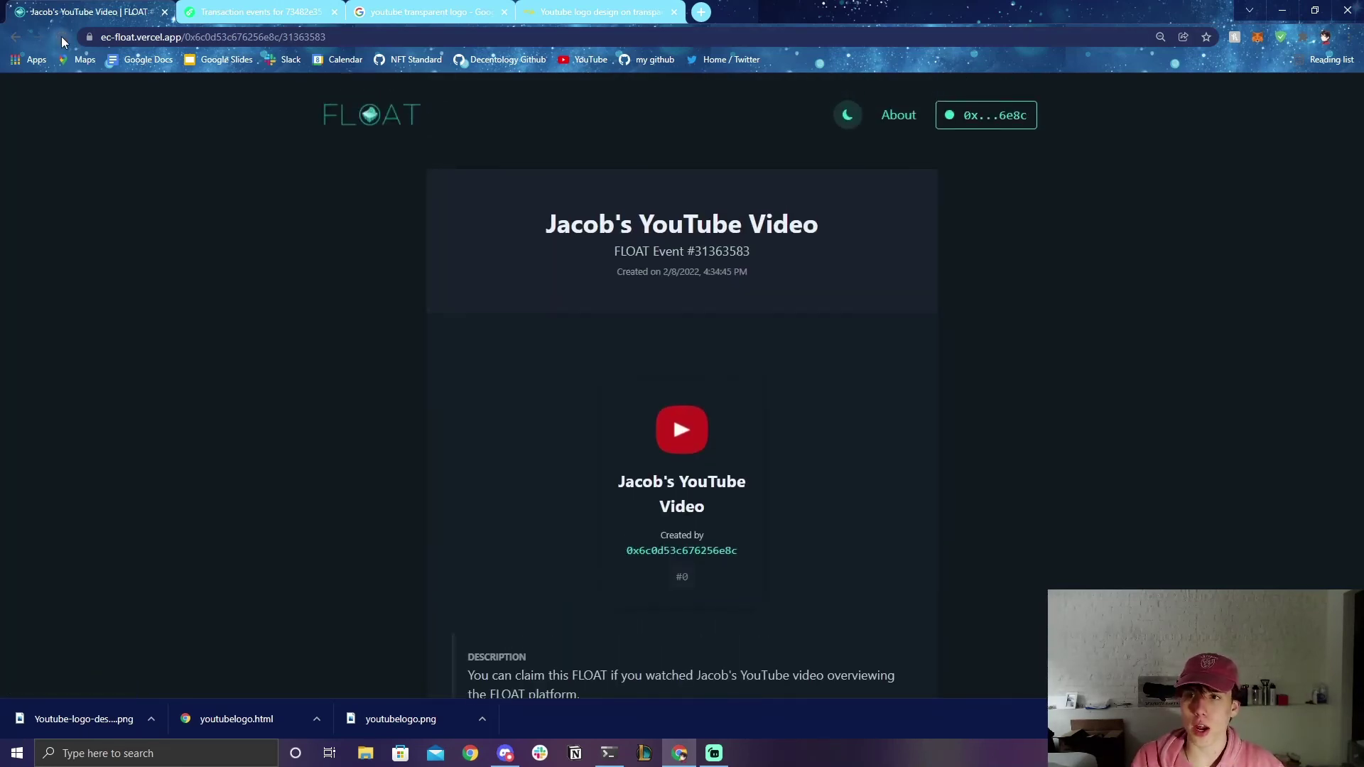
scroll(620, 259, down, 2)
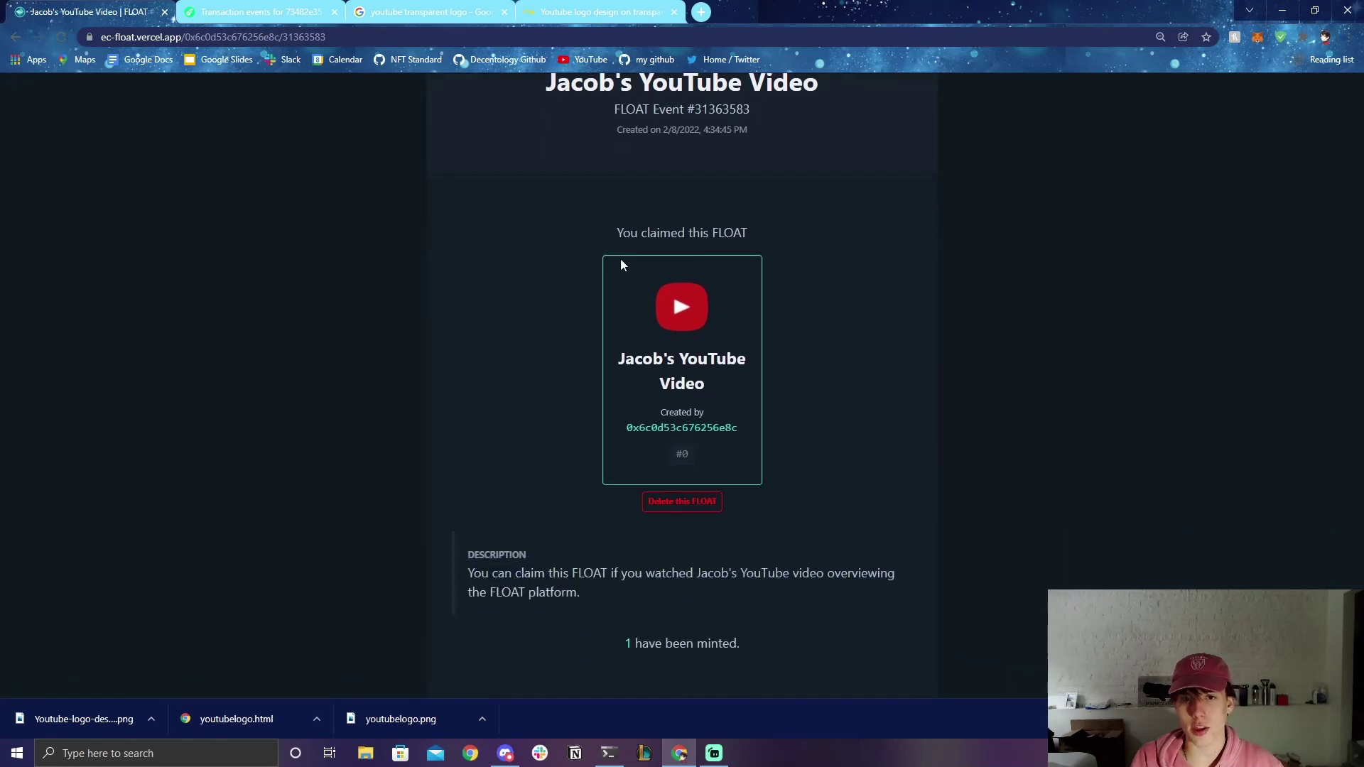
scroll(693, 458, down, 4)
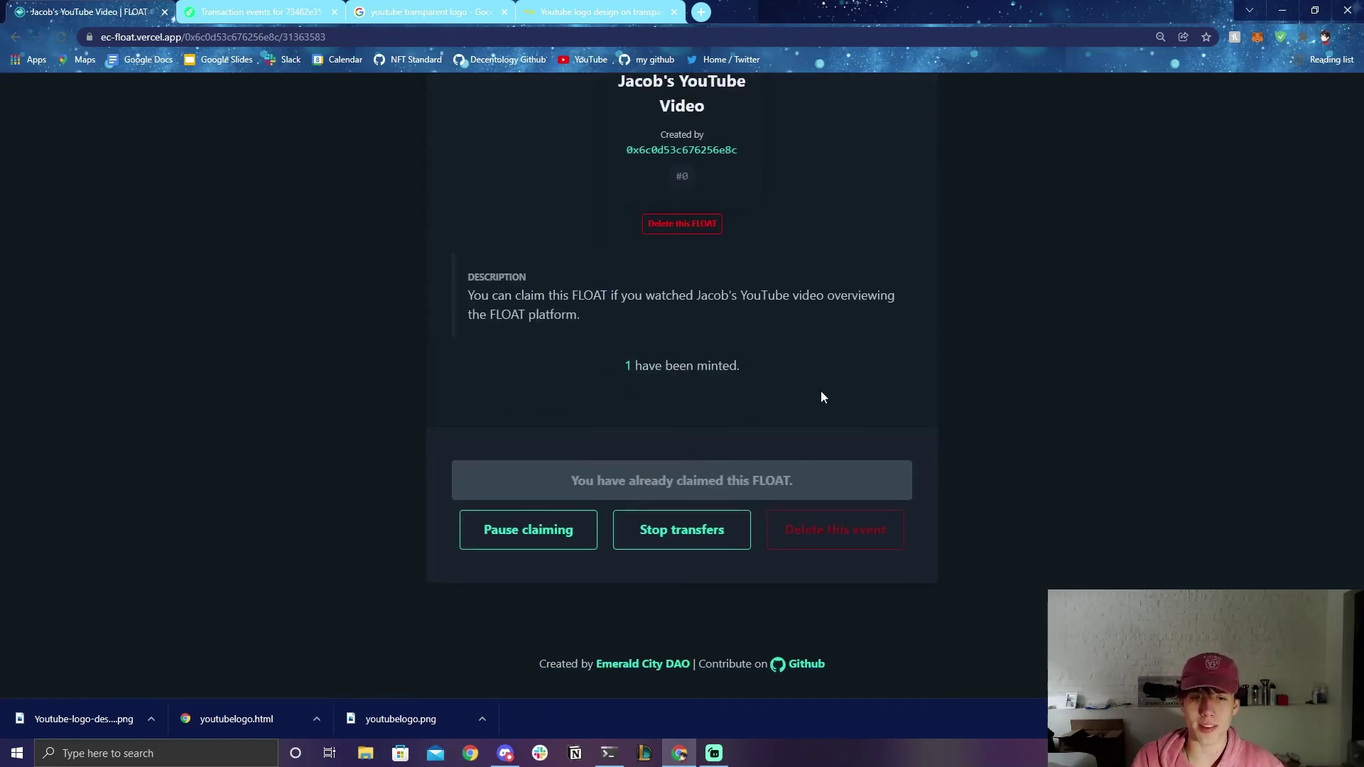
scroll(821, 393, up, 6)
click(995, 117)
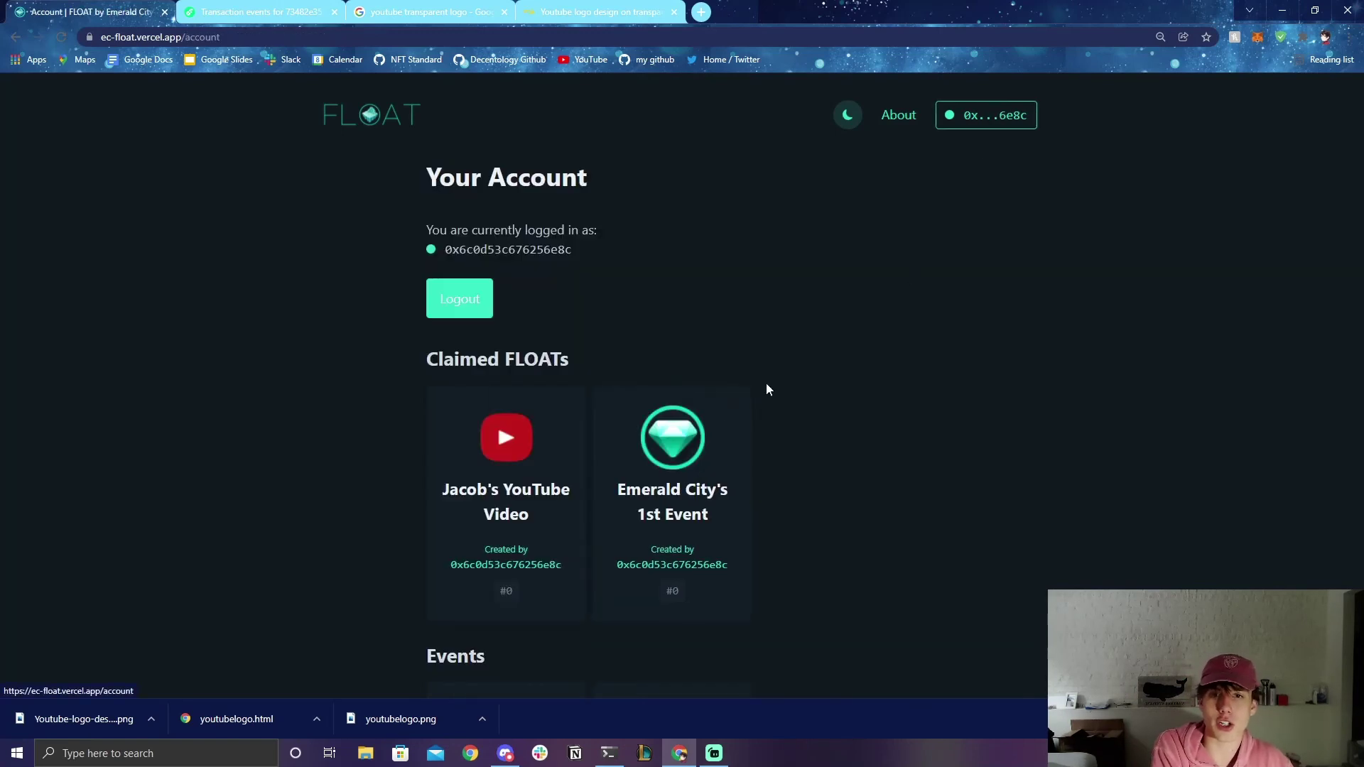
Step: Leave the account page for the 'Welcome to FLOAT' home page using the header logo
scroll(765, 386, down, 2)
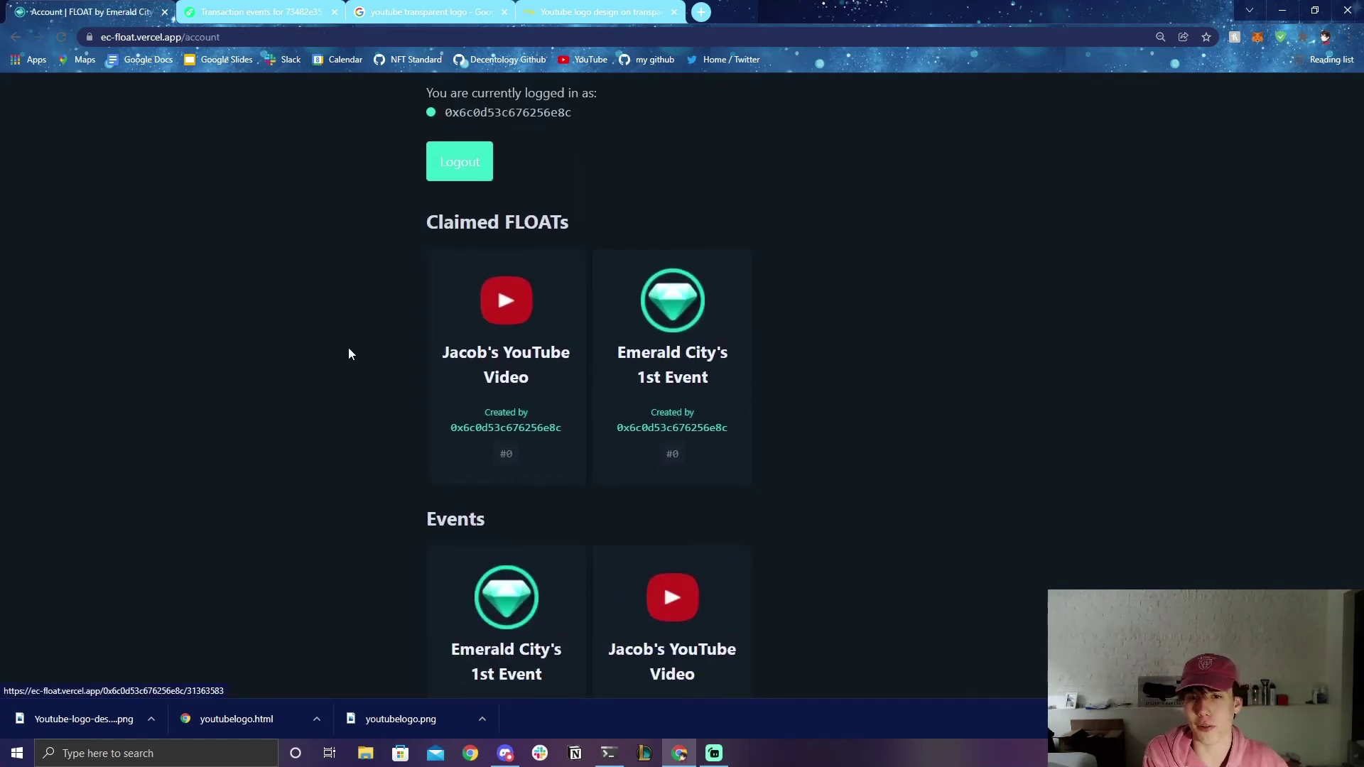
scroll(332, 344, up, 2)
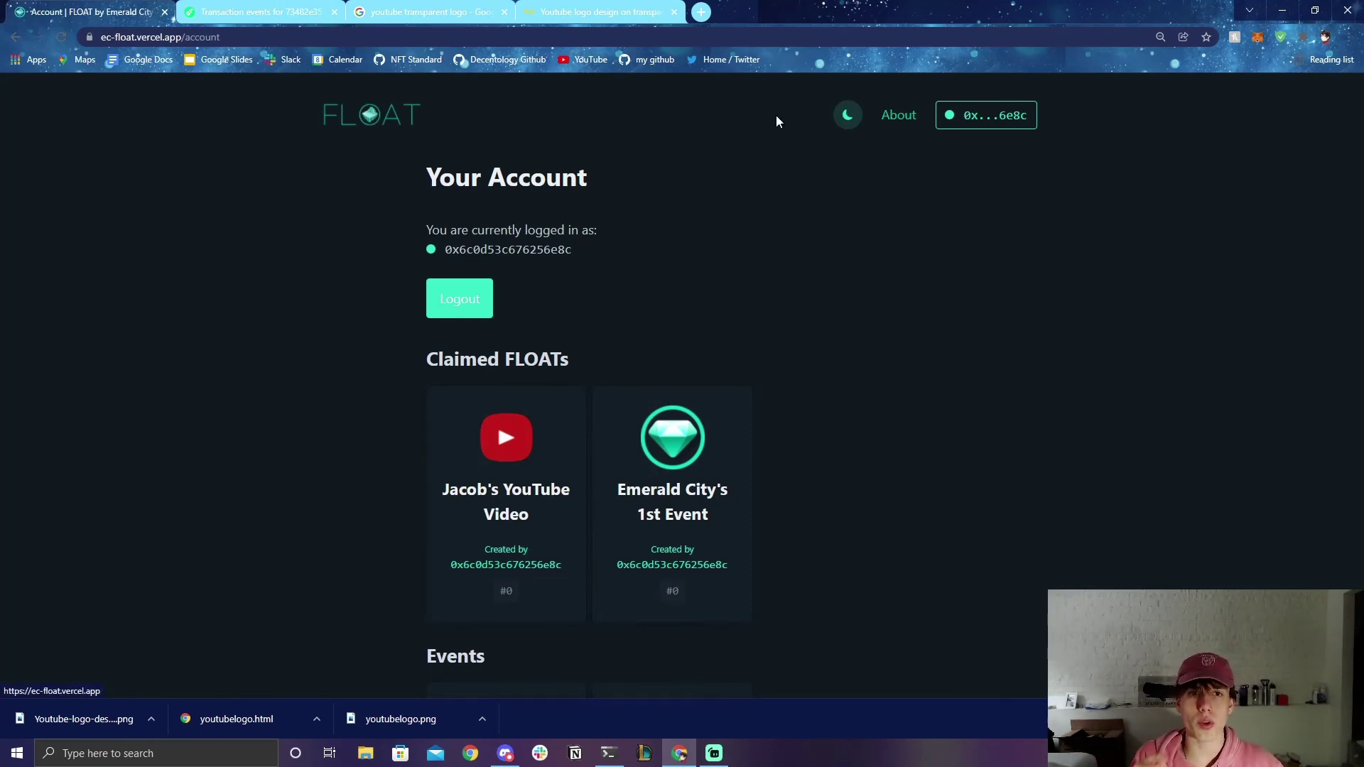
click(388, 112)
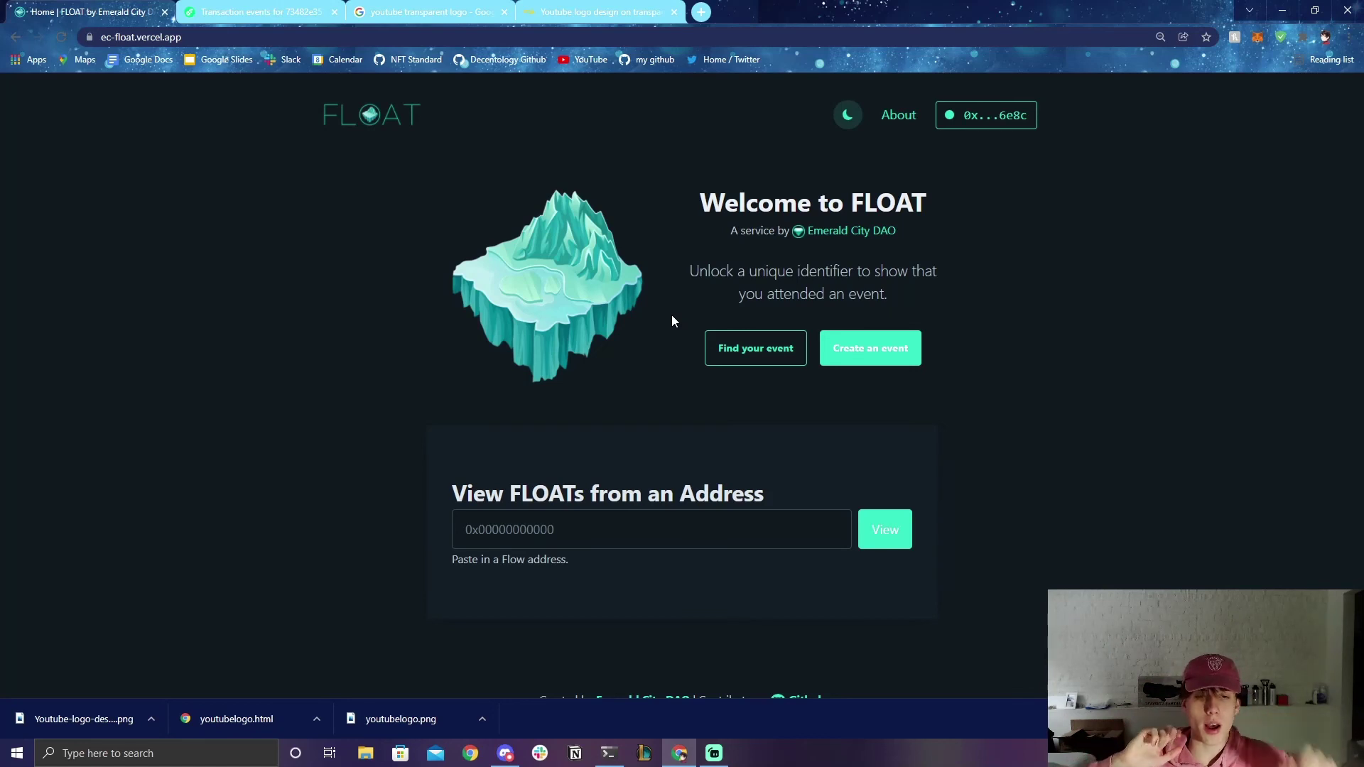
Step: Start a new event and move through its name and description fields
click(871, 347)
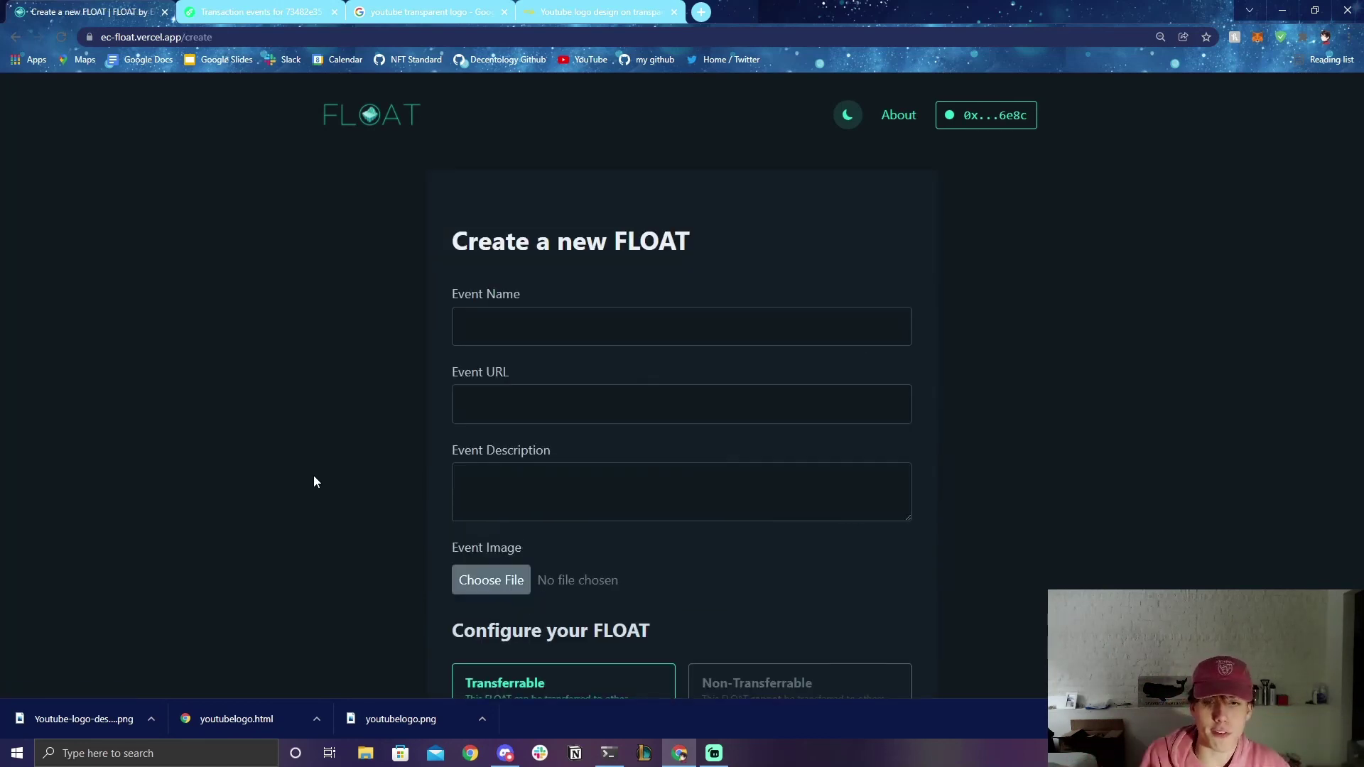
scroll(315, 482, down, 2)
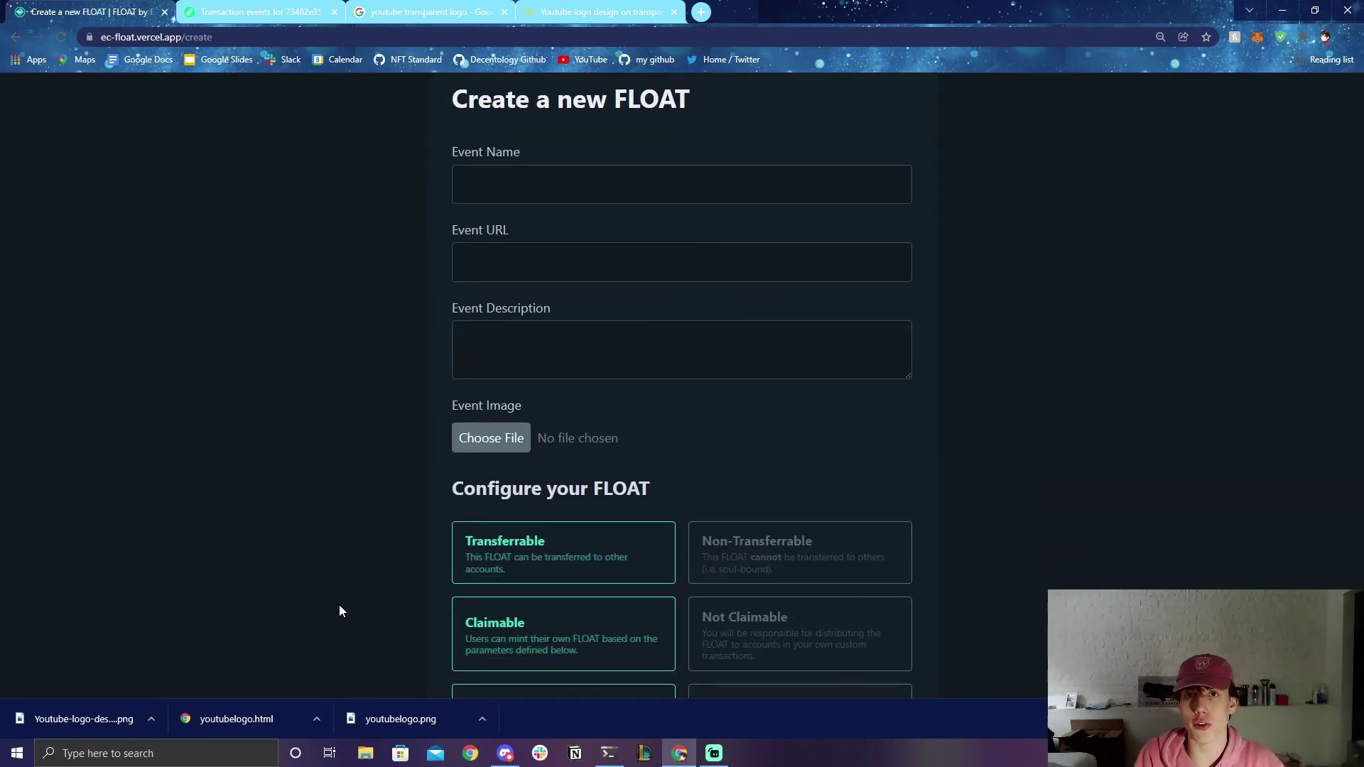
click(555, 186)
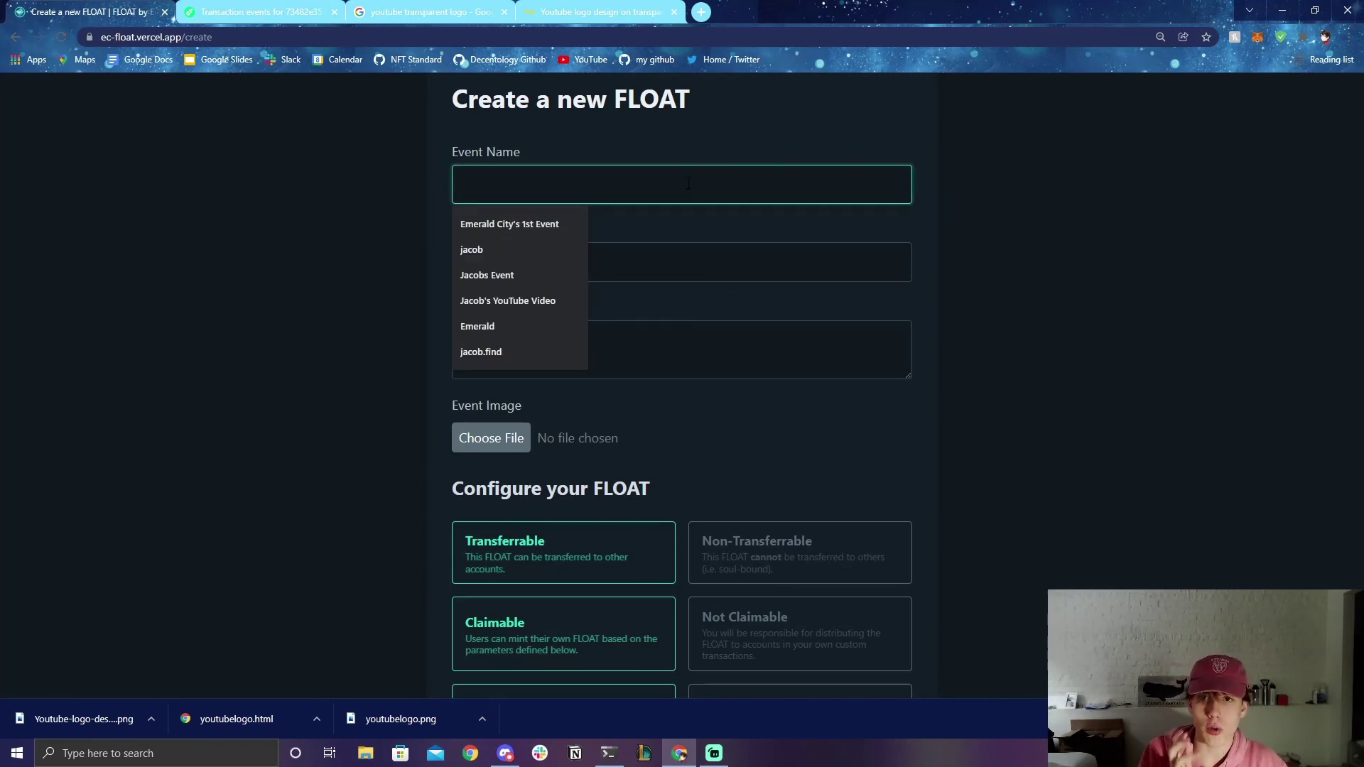
click(297, 249)
key(Tab)
key(Tab)
scroll(343, 348, down, 2)
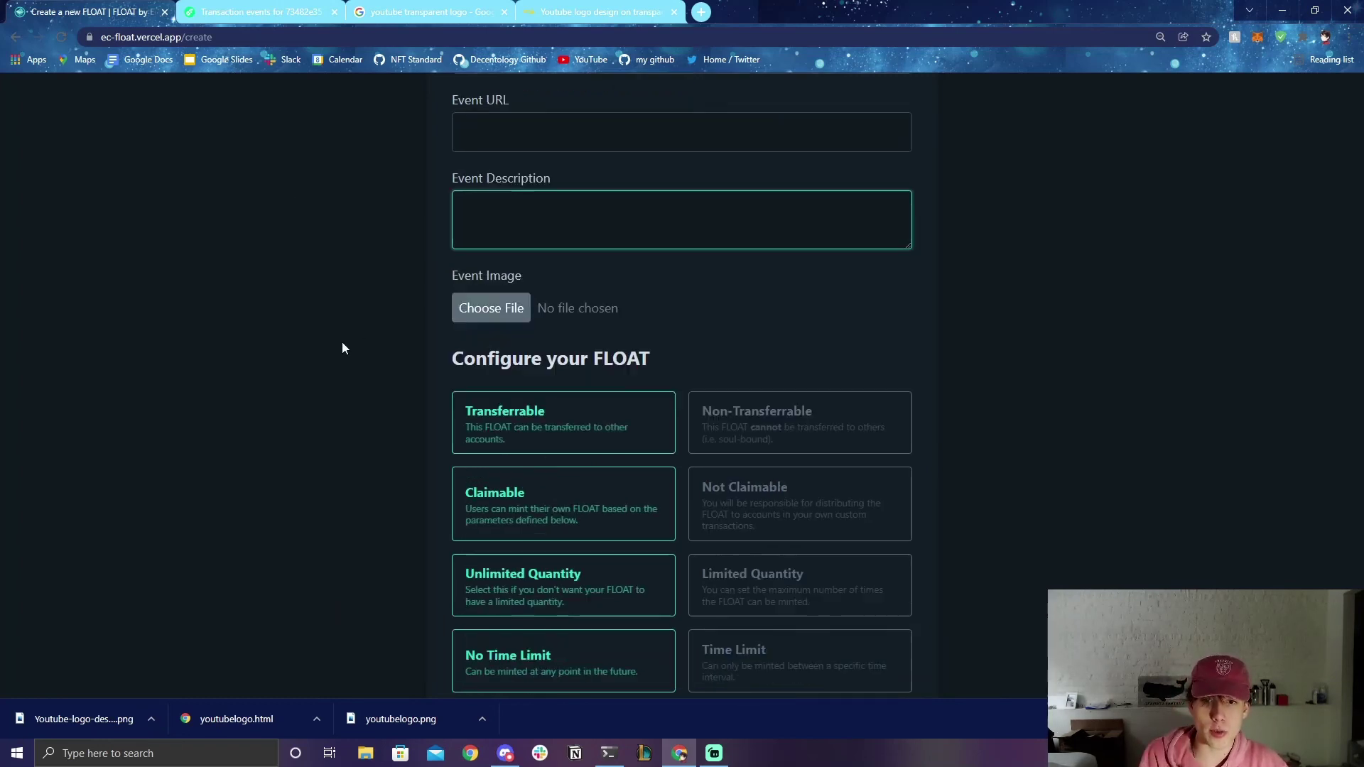
scroll(342, 348, down, 3)
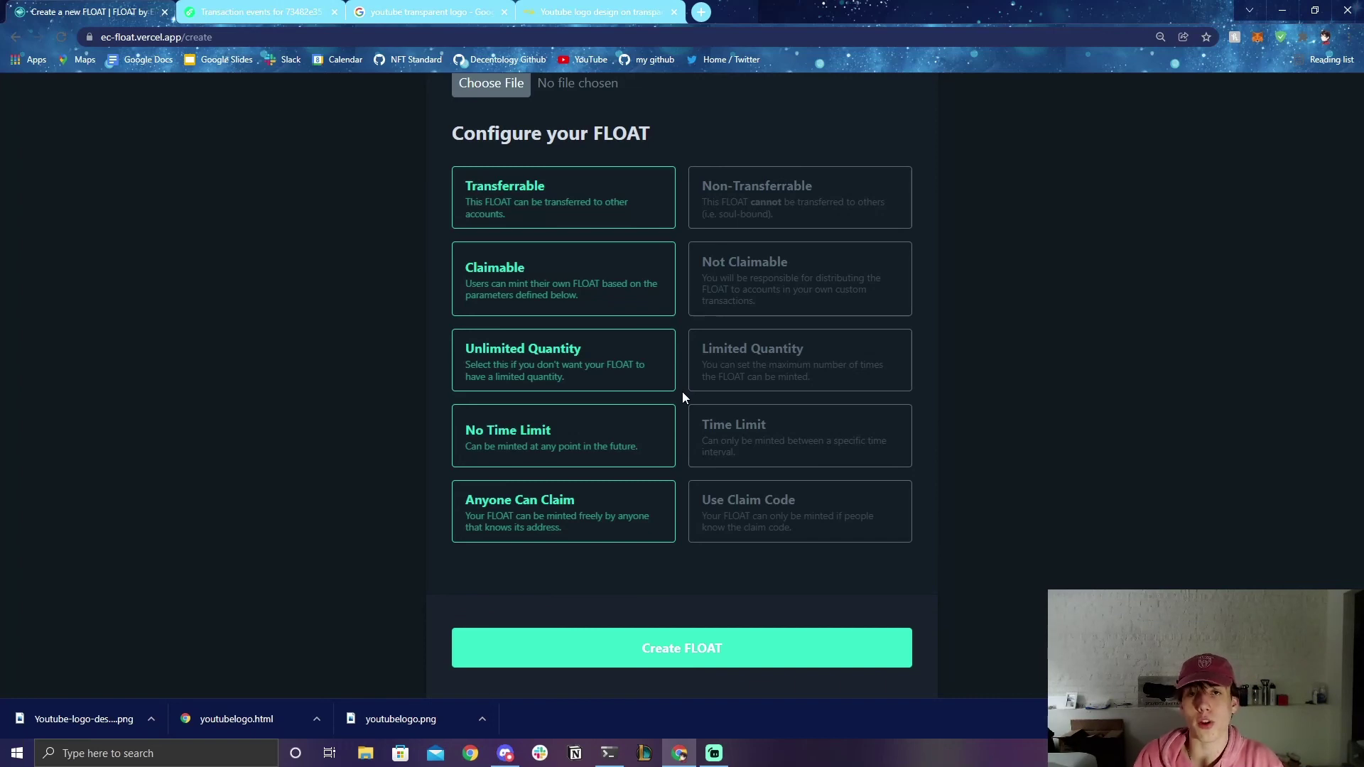
Step: Choose 'Not Claimable' and inspect the Cadence code for distributing the FLOAT directly
click(699, 265)
scroll(382, 437, down, 2)
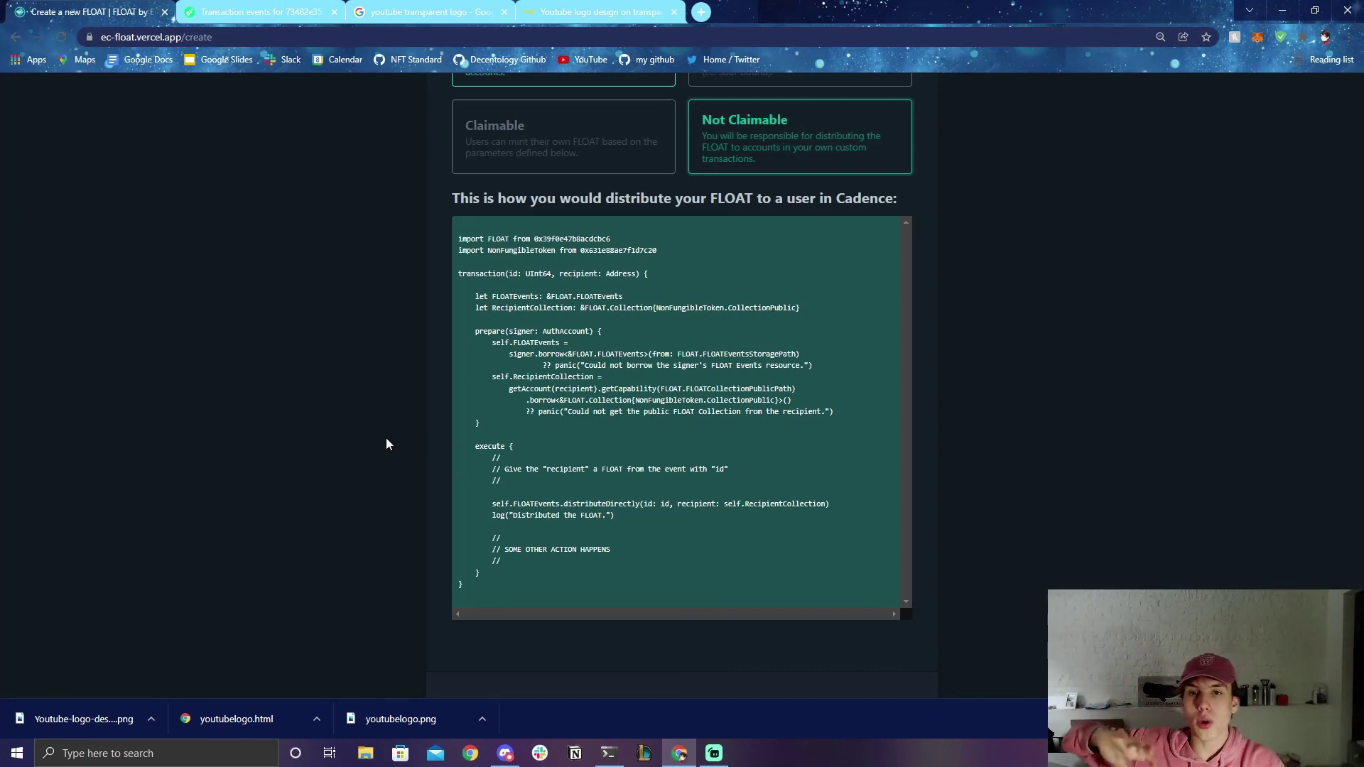
drag(524, 595, 410, 235)
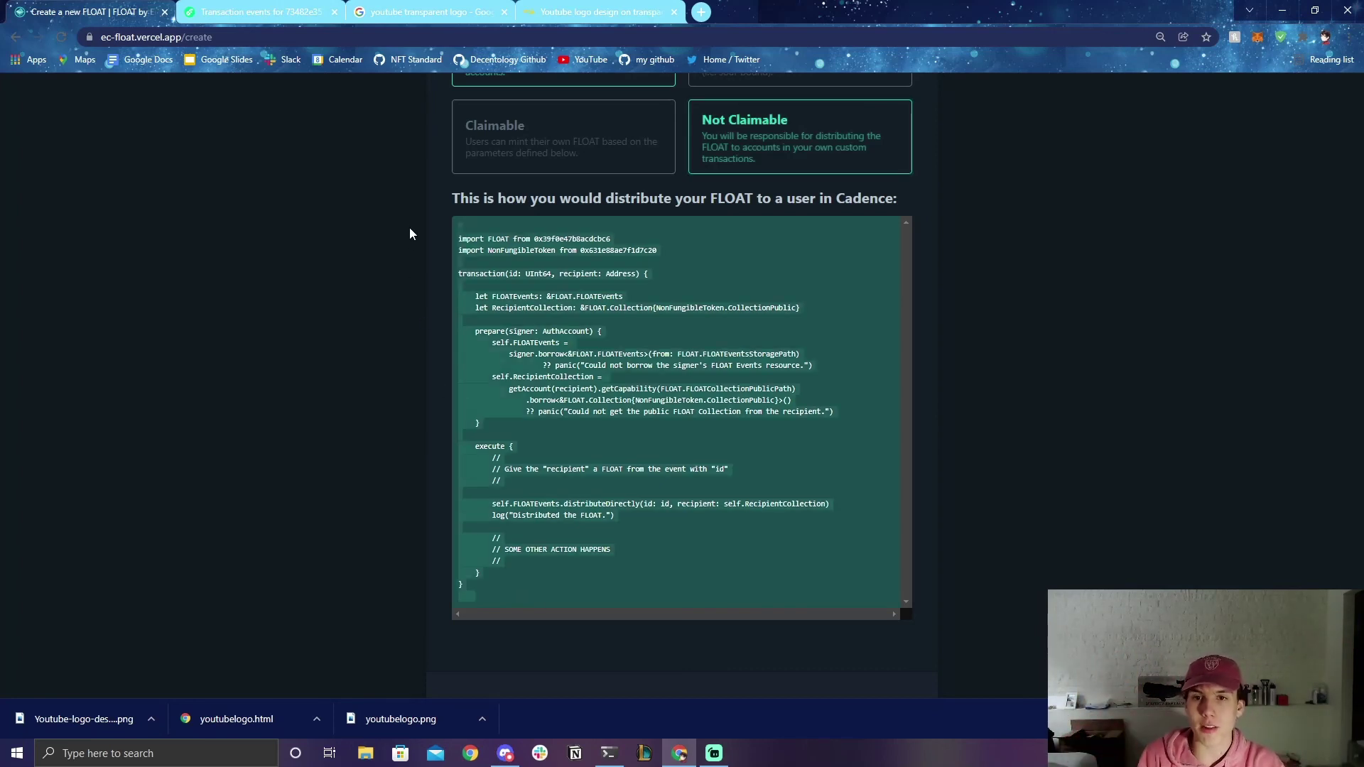
click(572, 393)
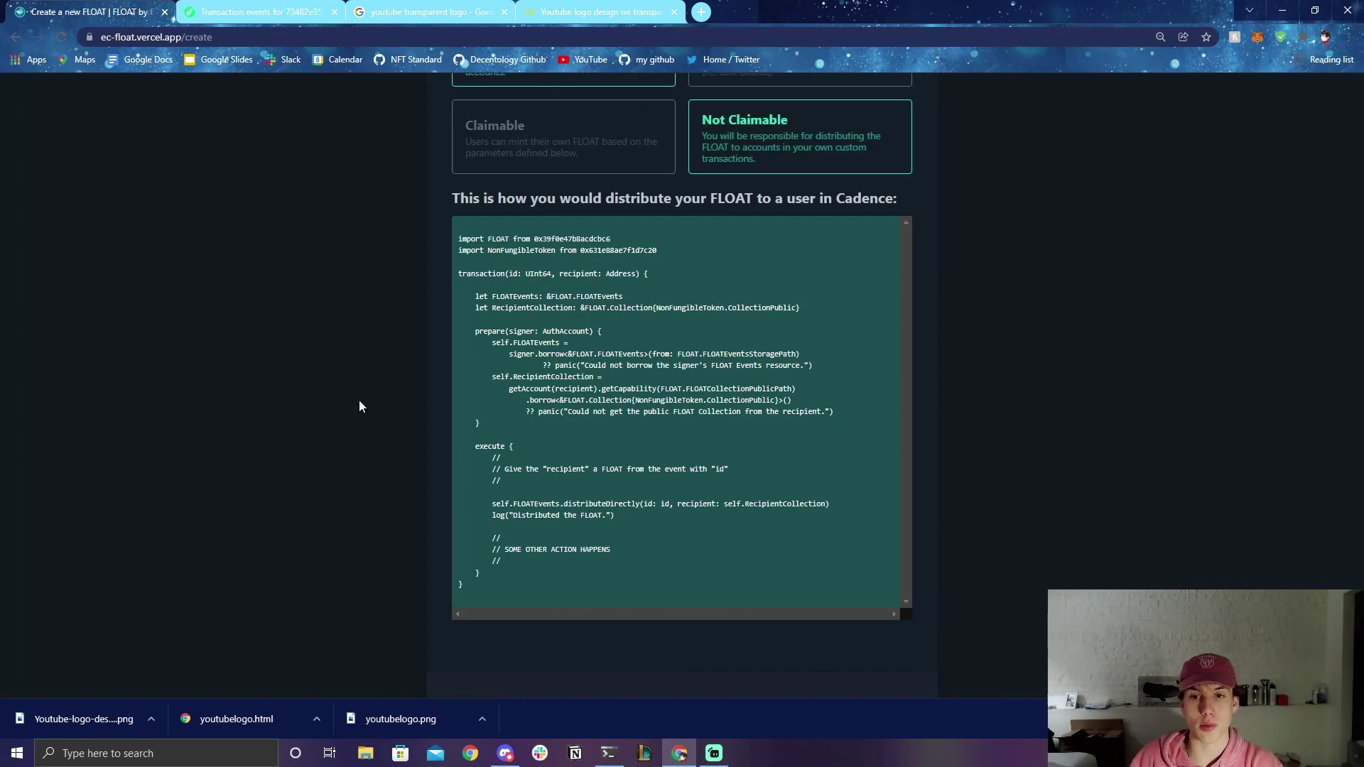
scroll(359, 401, up, 9)
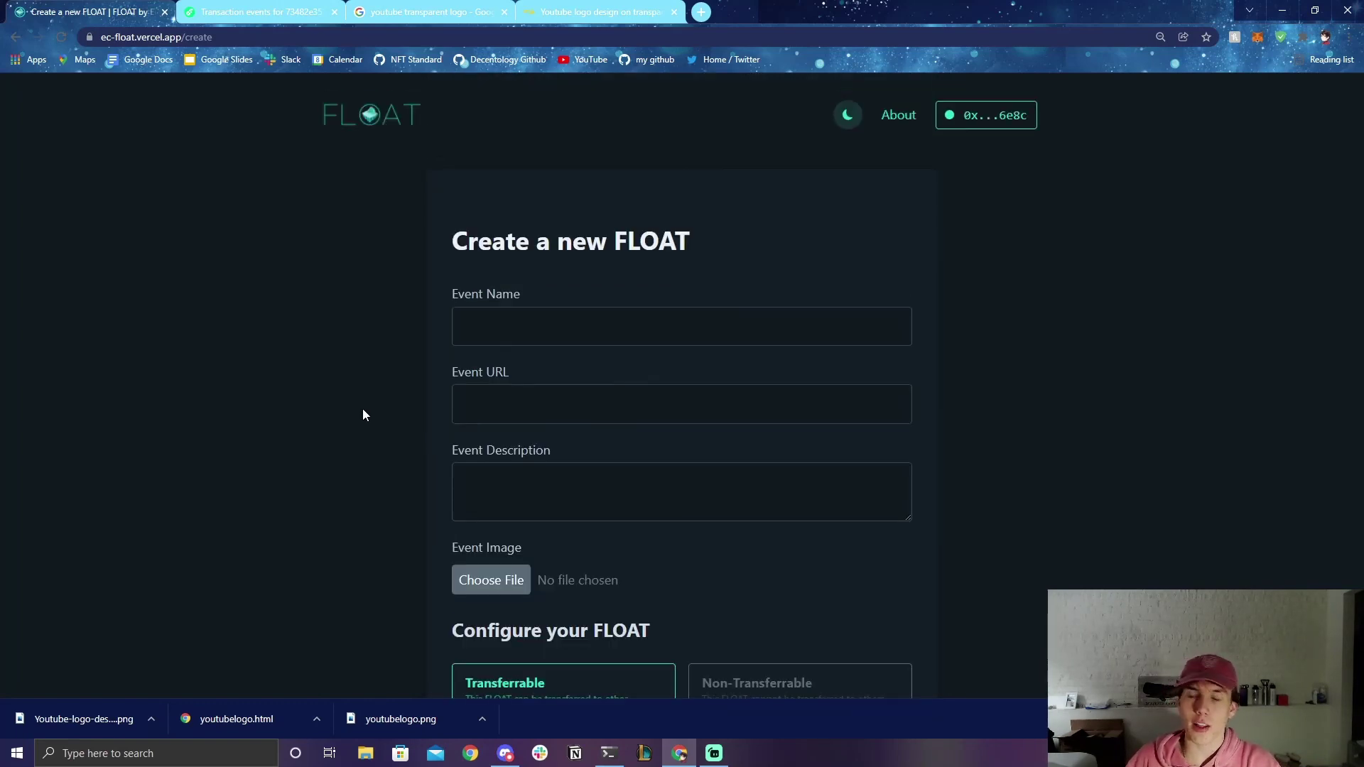
Step: Go via the home page and account page to FLOAT's About page
click(368, 112)
scroll(603, 643, down, 1)
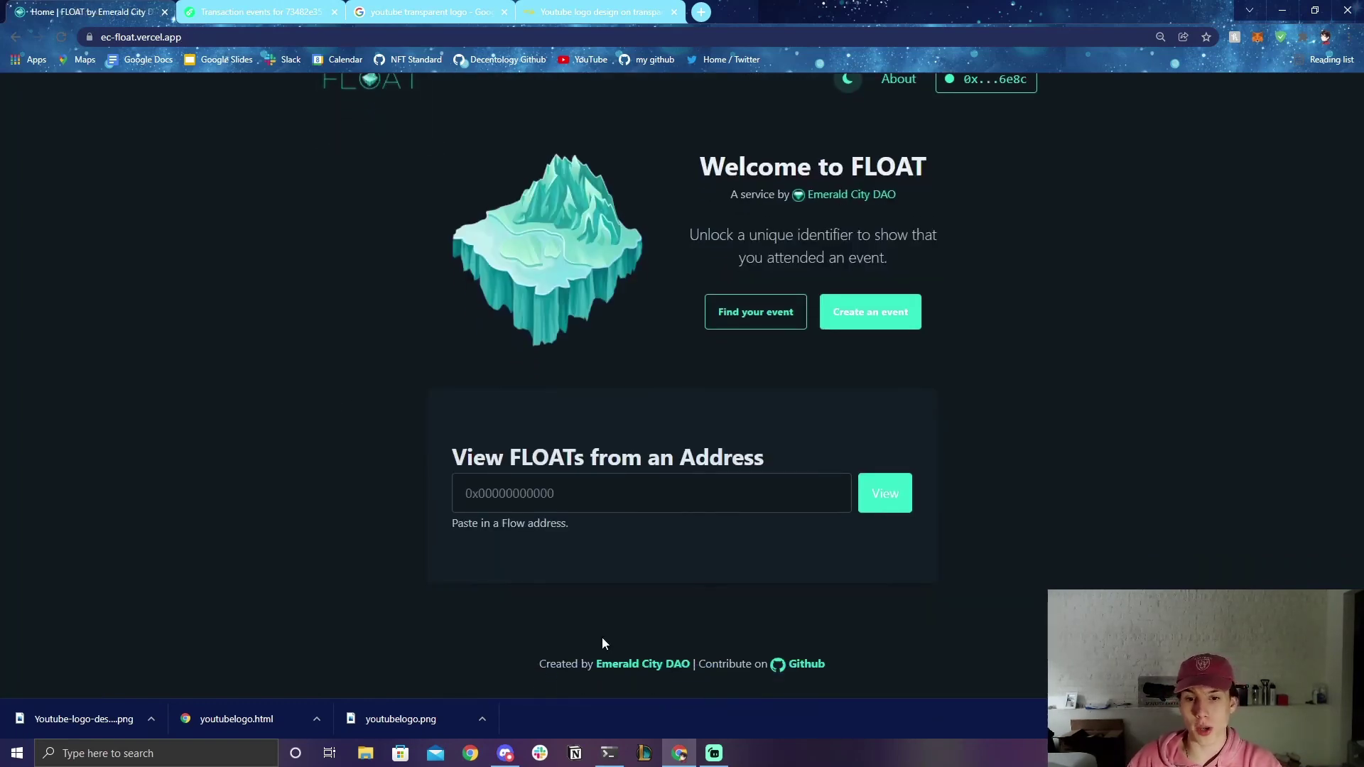
scroll(602, 643, up, 1)
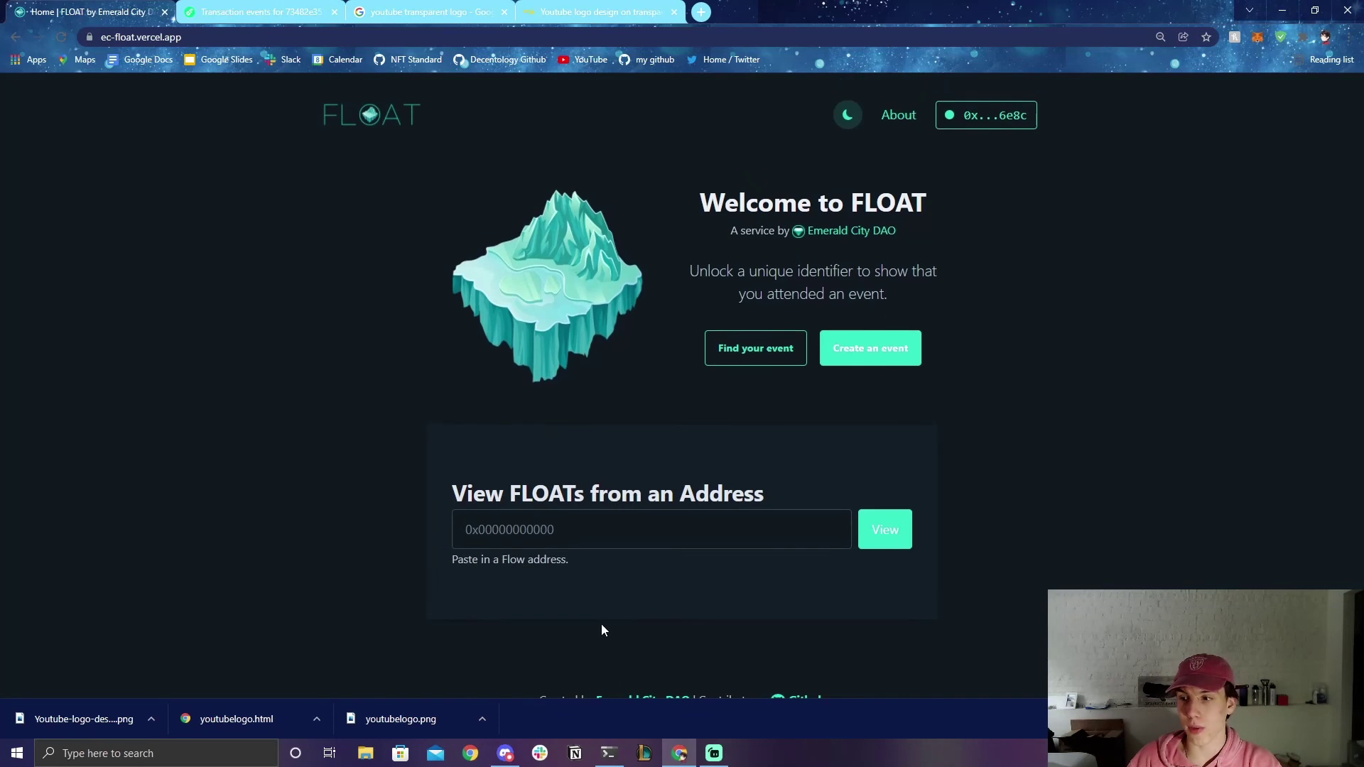
click(1003, 114)
scroll(399, 501, down, 3)
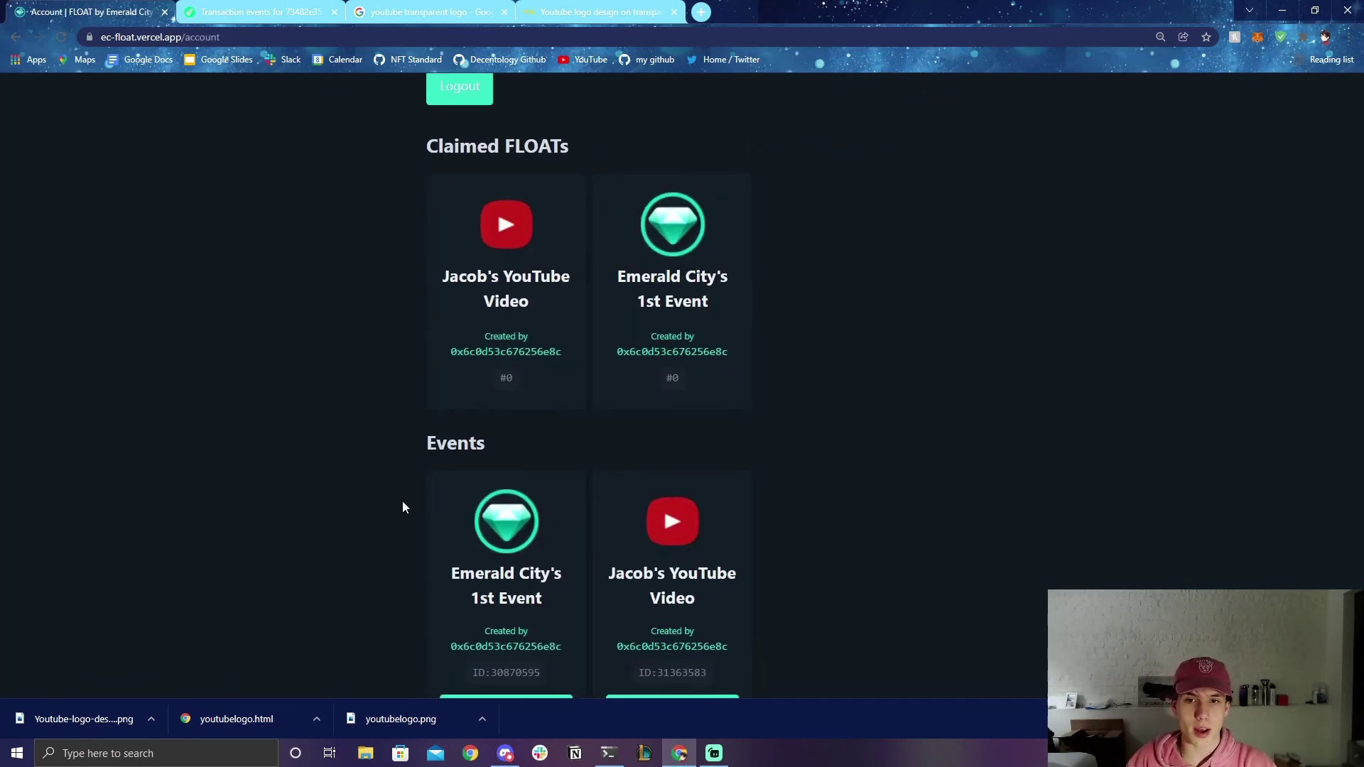
scroll(402, 501, up, 3)
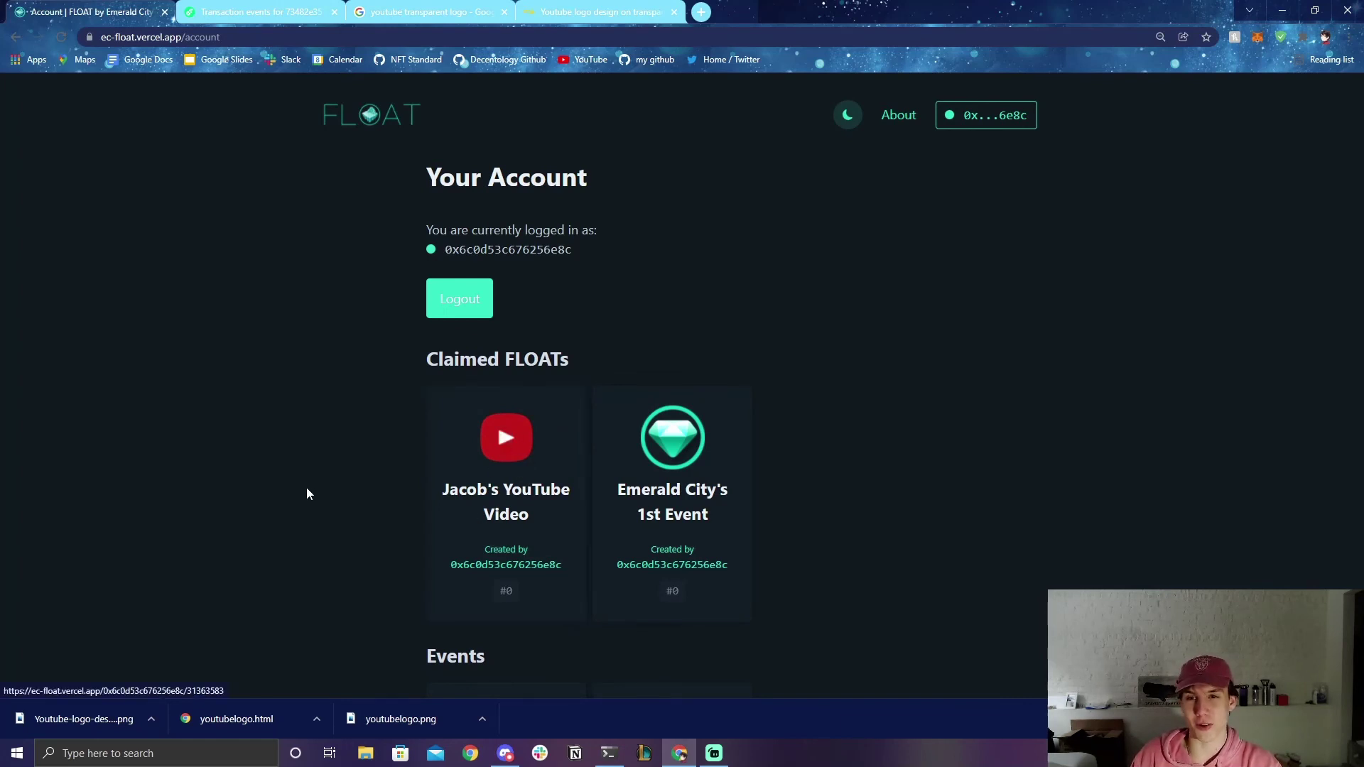
click(898, 115)
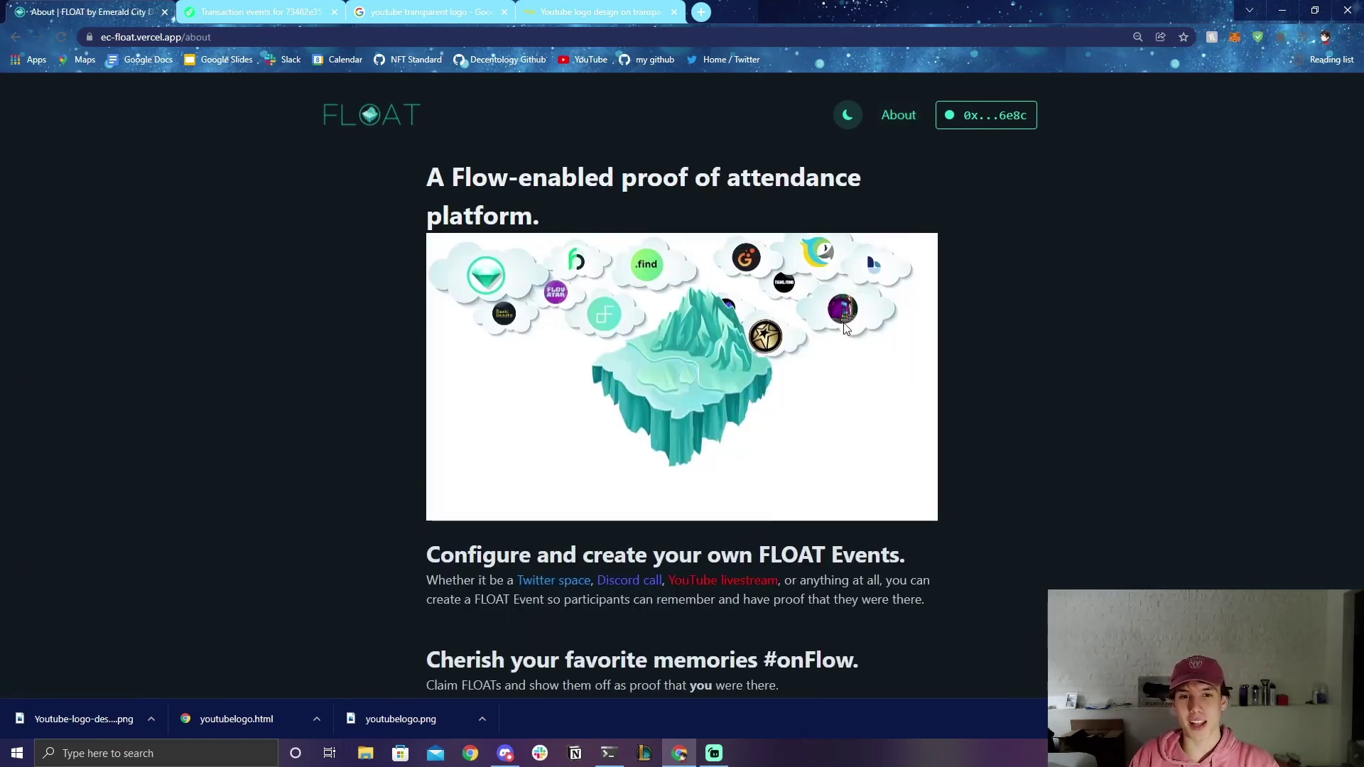